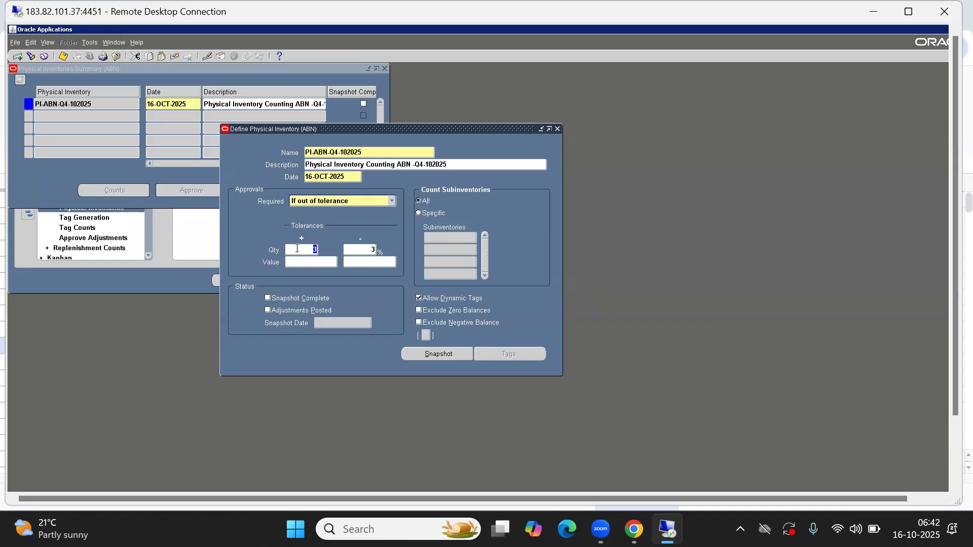
Set the negative quantity tolerance of physical inventory PI-ABN-Q4-102025 to 3%.
click(373, 249)
text(3)
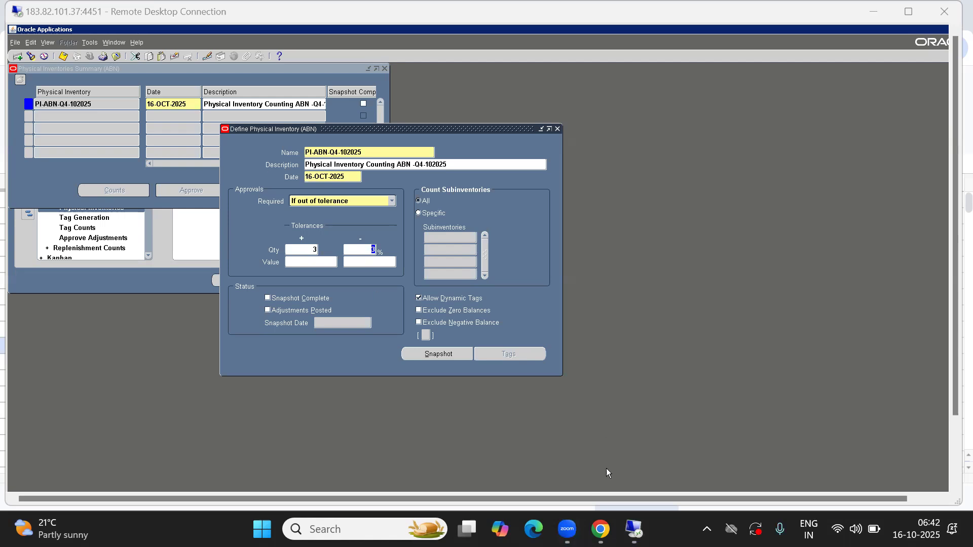
Switch to the Oracle SCM Topics spreadsheet in Google Sheets and enter the title "Physical Inventory Counting Examples" in cell A10.
mouse_move(601, 527)
click(560, 456)
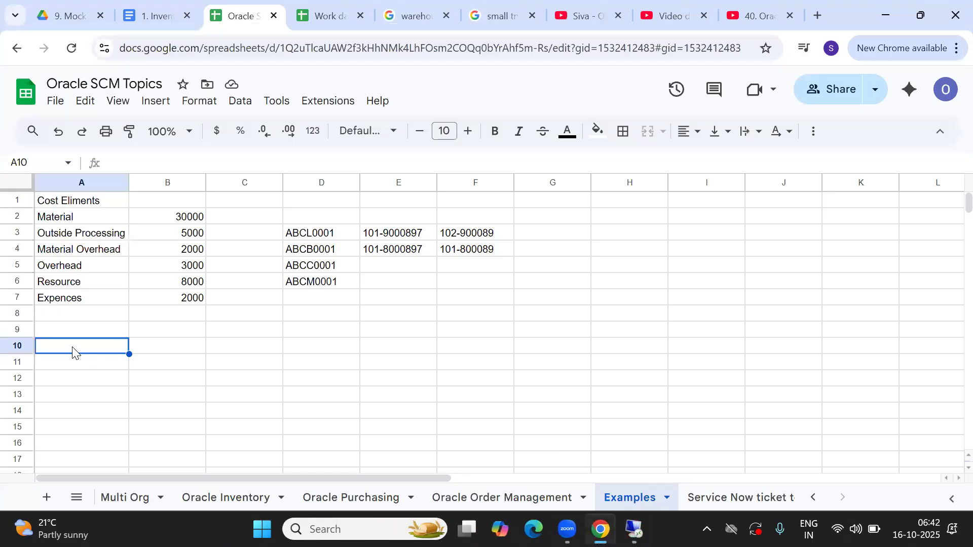
text(Physical Inventory Counting Exa)
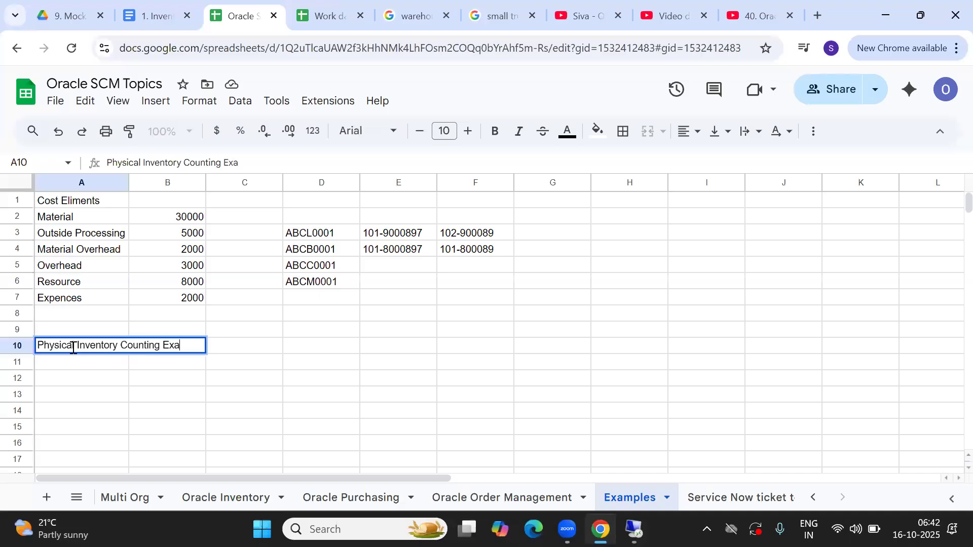
text(mples)
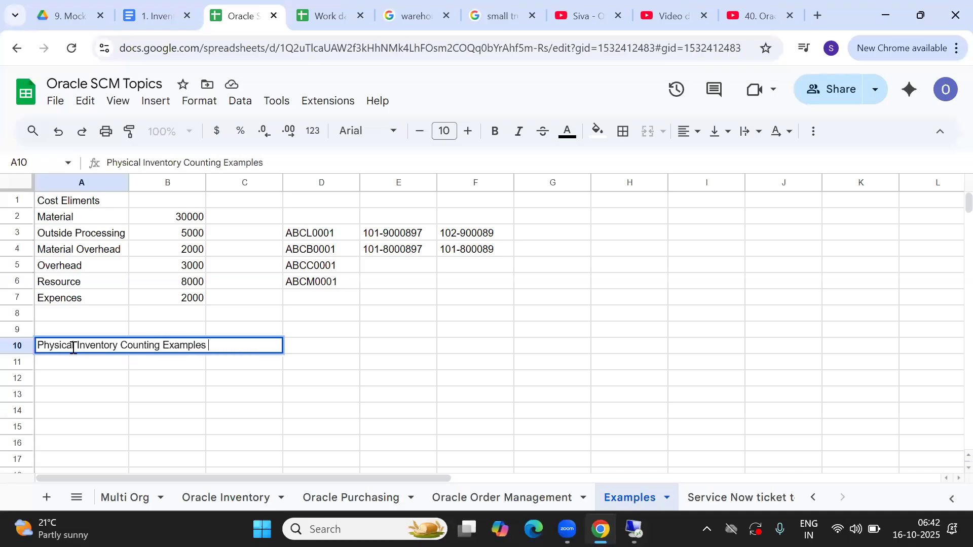
key(Tab)
key(Return)
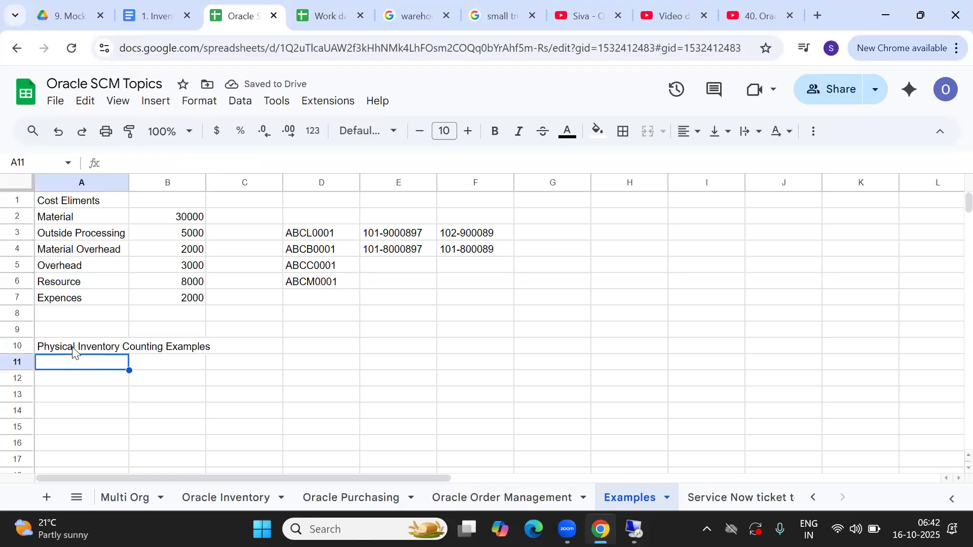
Examine the Physical Inventory Counting section and its example table in the Inventory document in Google Docs.
click(151, 16)
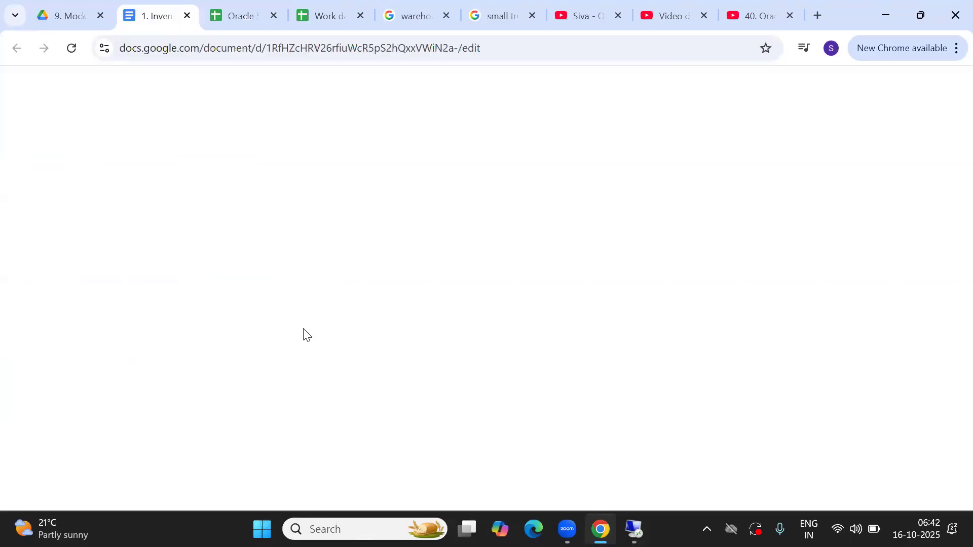
click(527, 325)
key(Down)
key(Down)
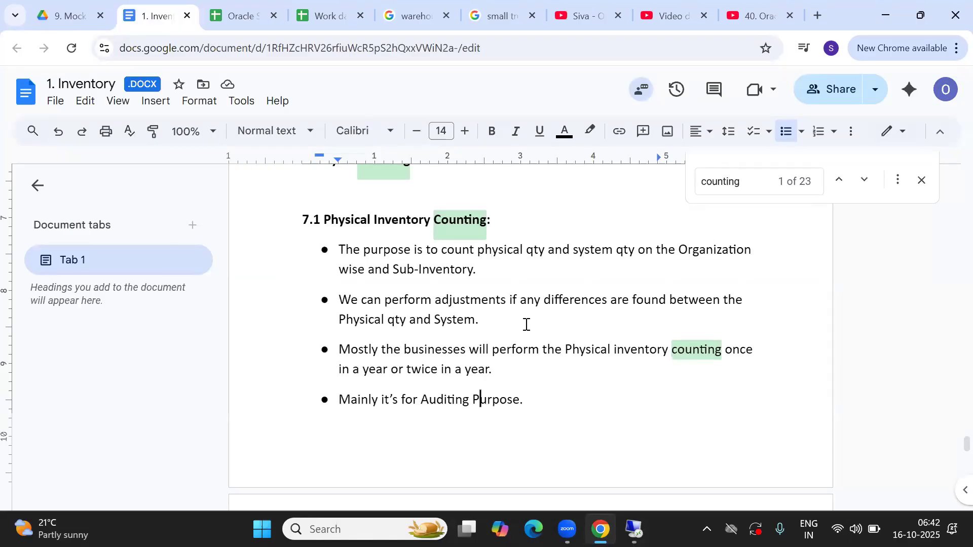
key(Down)
key(Down)
key(Down)
key(Down)
key(Down)
key(Down)
key(Down)
key(Down)
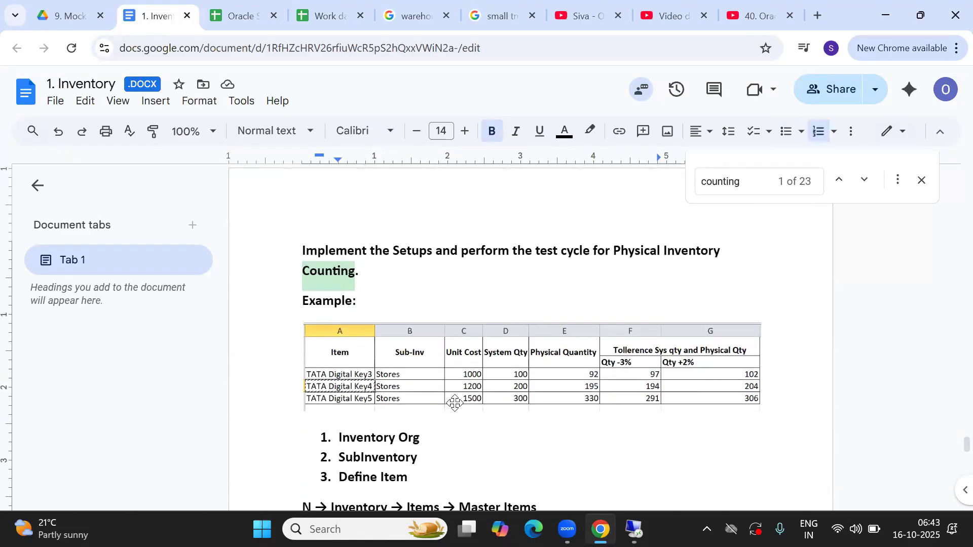
click(415, 376)
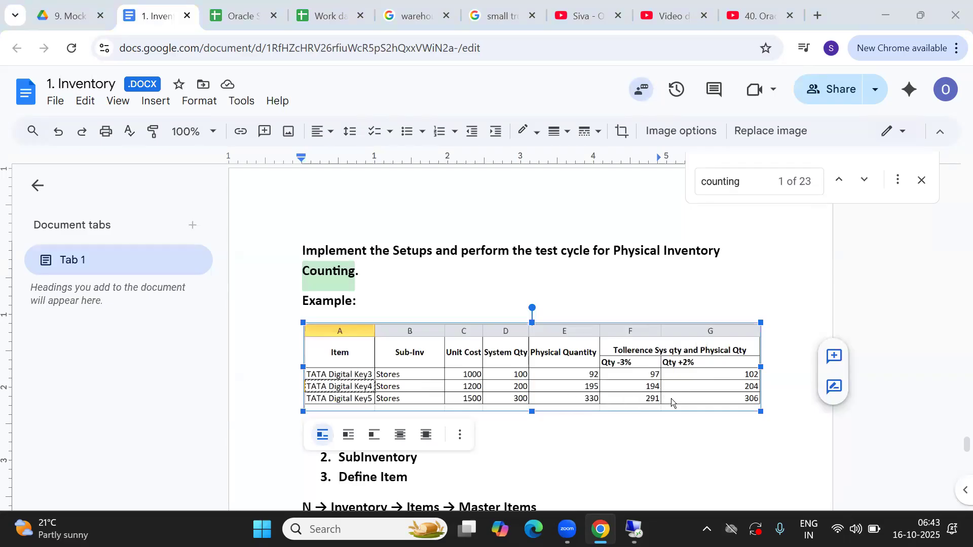
Switch to Oracle Applications in the remote session and turn off Close Other Forms for the Navigator.
key(alt+Tab)
key(alt+Tab)
key(alt+Tab)
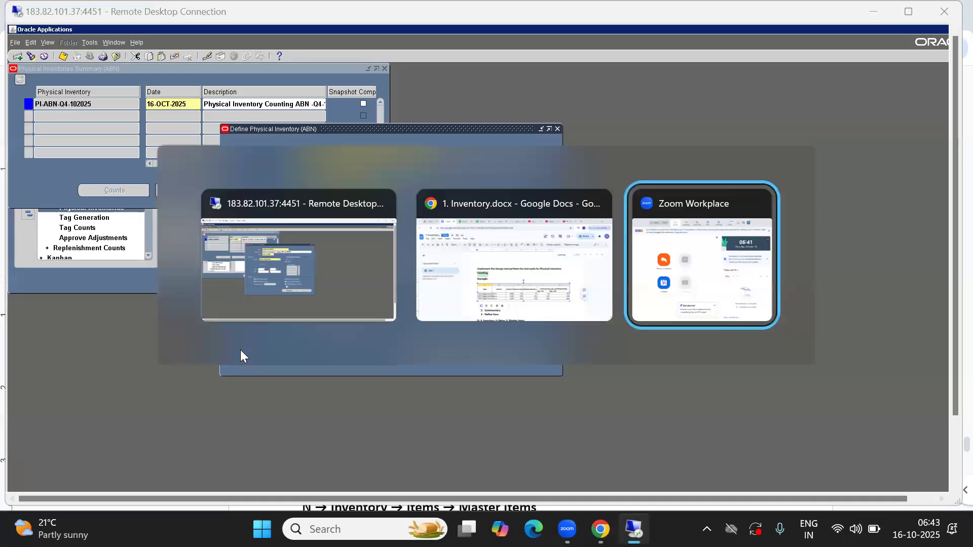
key(alt+shift+Tab)
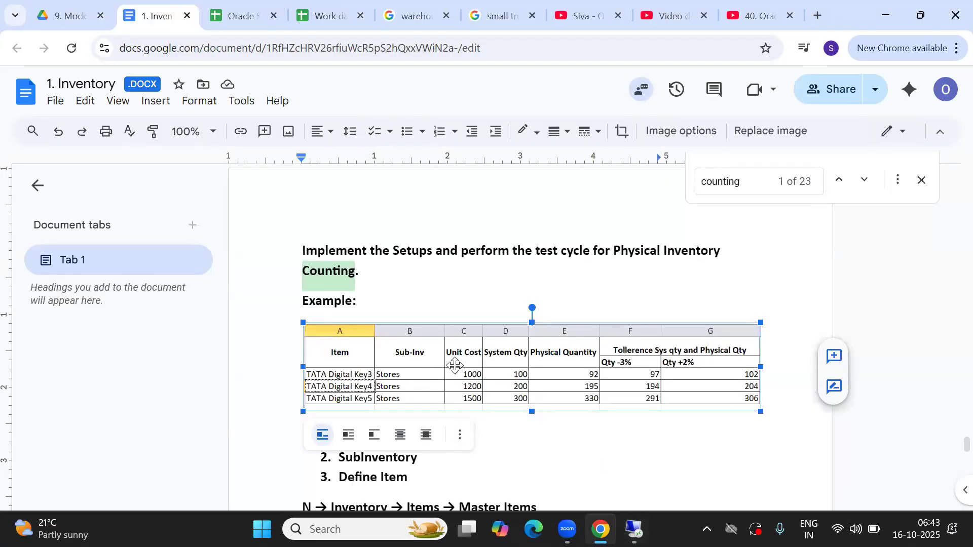
mouse_move(600, 530)
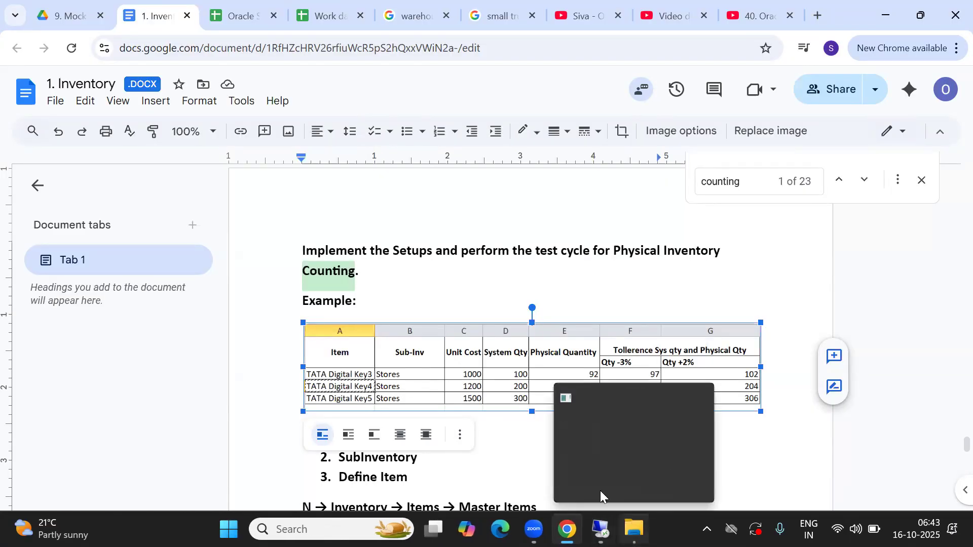
click(559, 434)
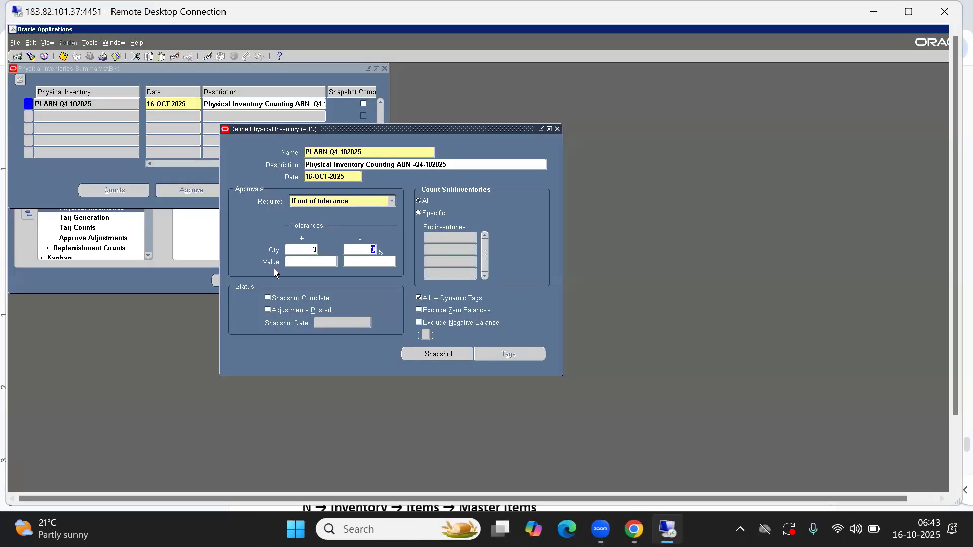
click(149, 275)
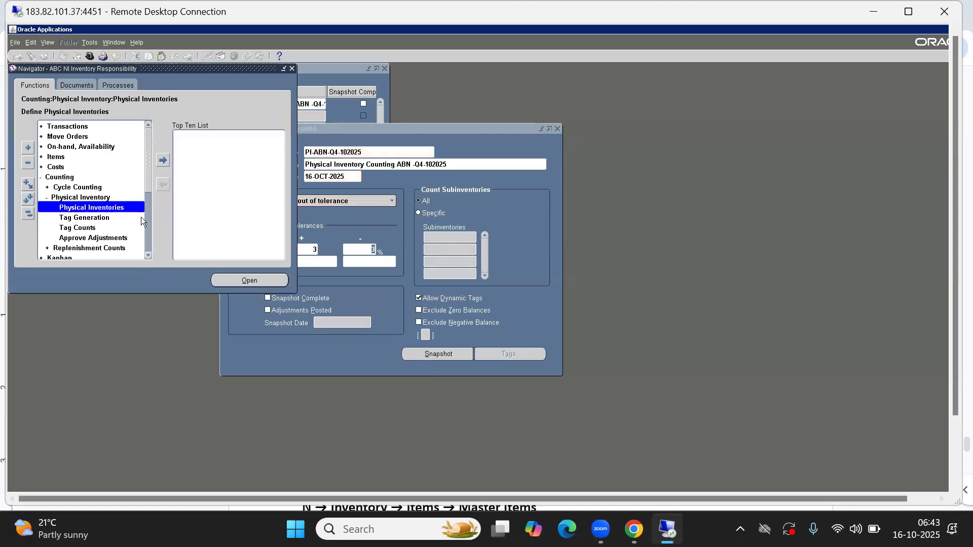
click(90, 43)
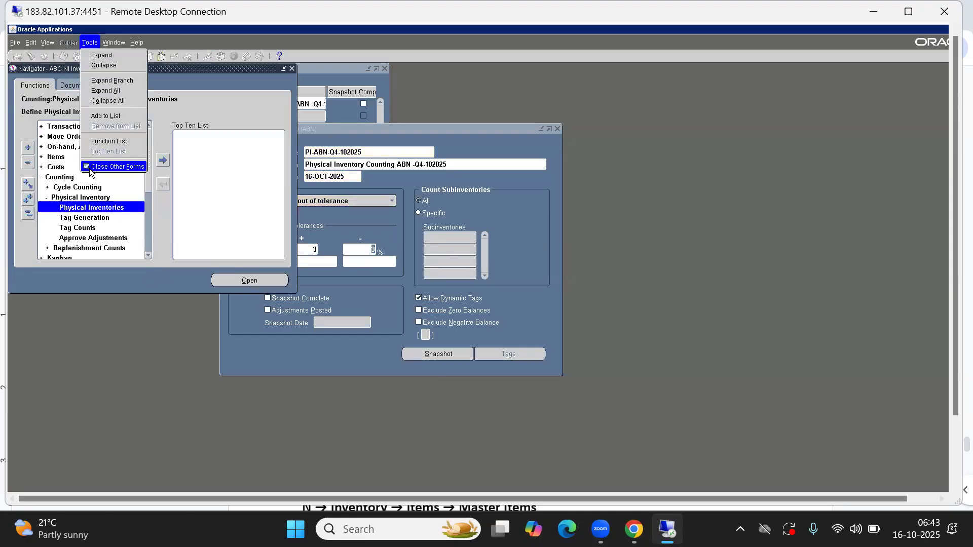
click(89, 168)
Open Material Transactions and find the transactions dated from 14-OCT-2025.
double_click(56, 127)
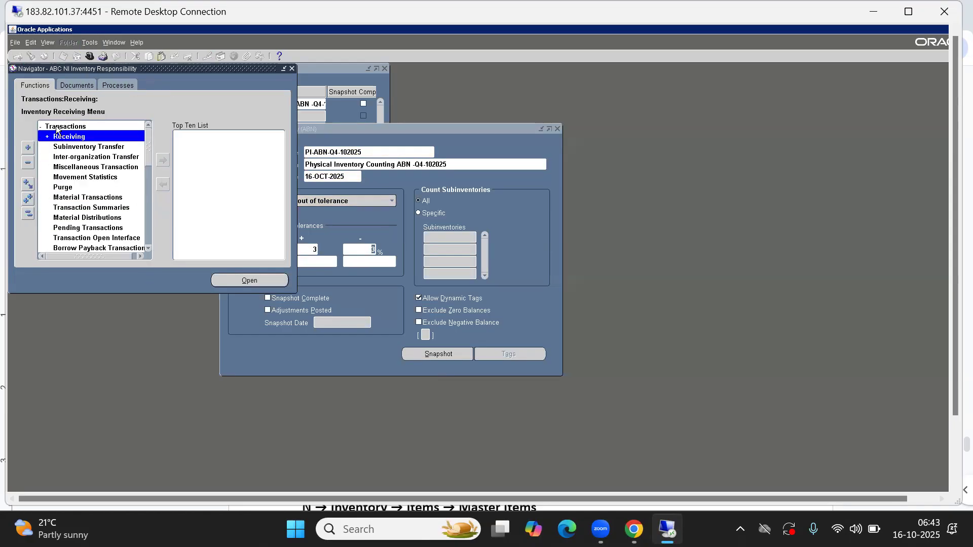
click(74, 197)
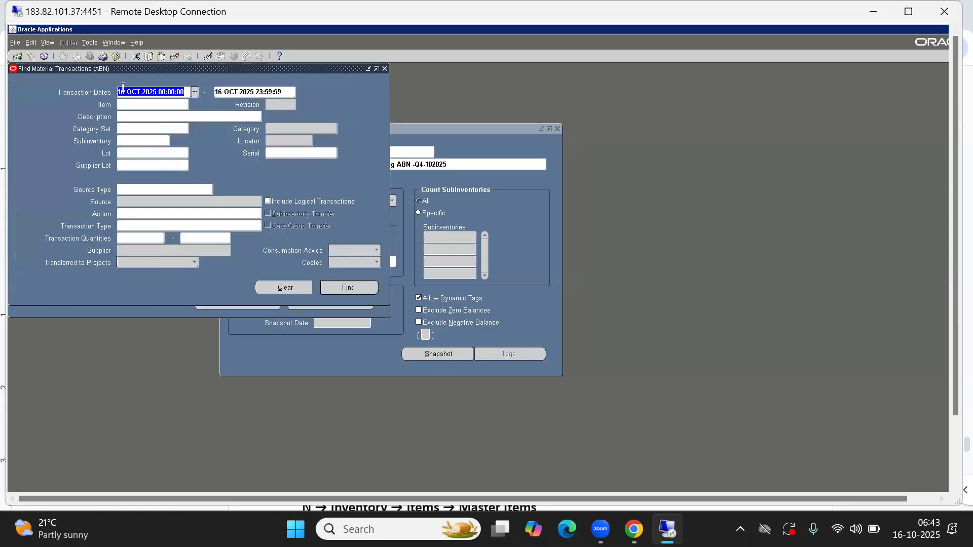
click(121, 91)
key(Delete)
text(5)
key(BackSpace)
text(4)
key(Return)
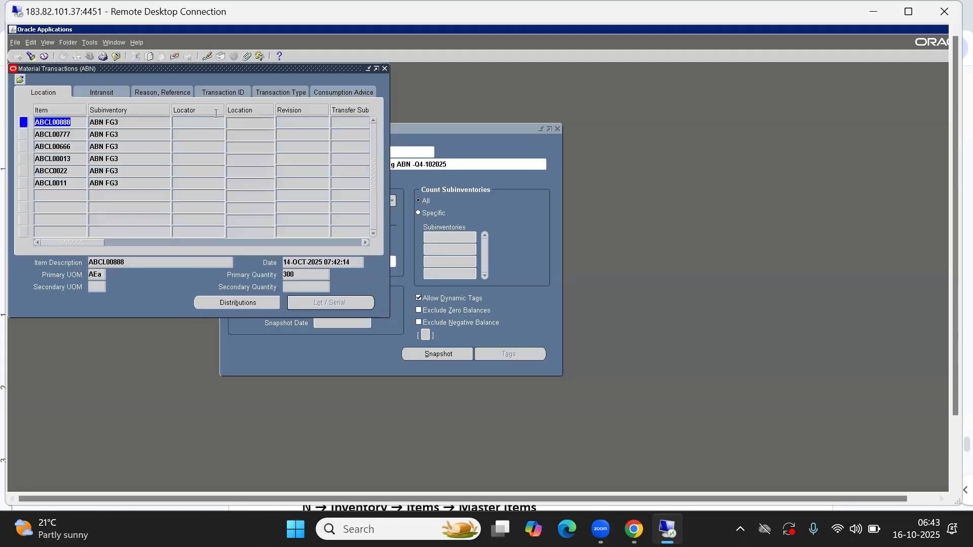
Show the transaction types, copy item number ABCL00666, and return to the Oracle SCM Topics spreadsheet in Google Sheets.
click(280, 93)
click(294, 146)
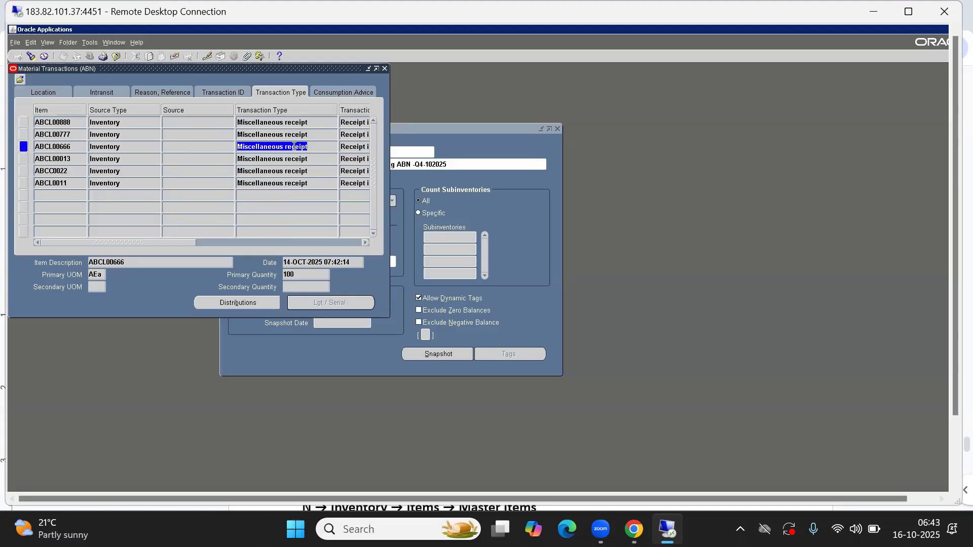
click(66, 146)
key(ctrl+c)
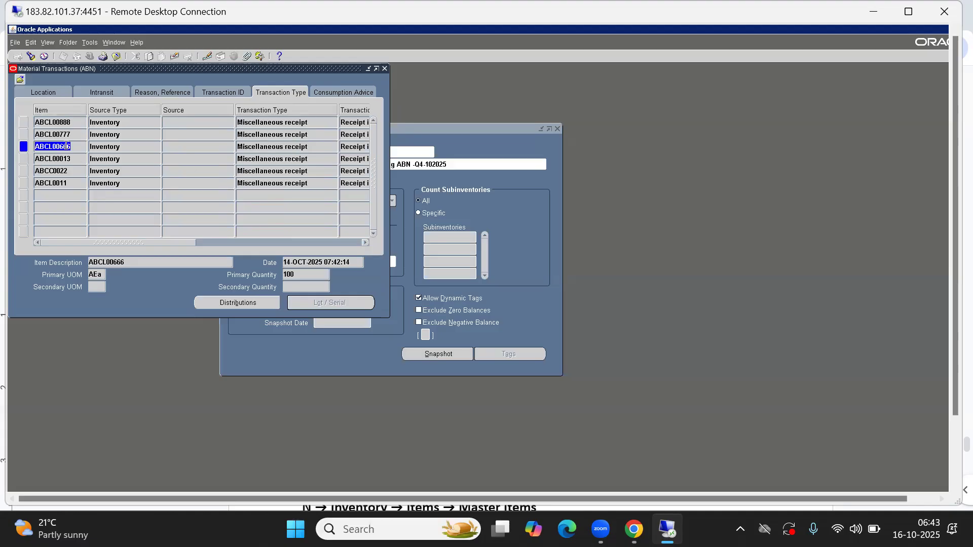
key(alt+Tab)
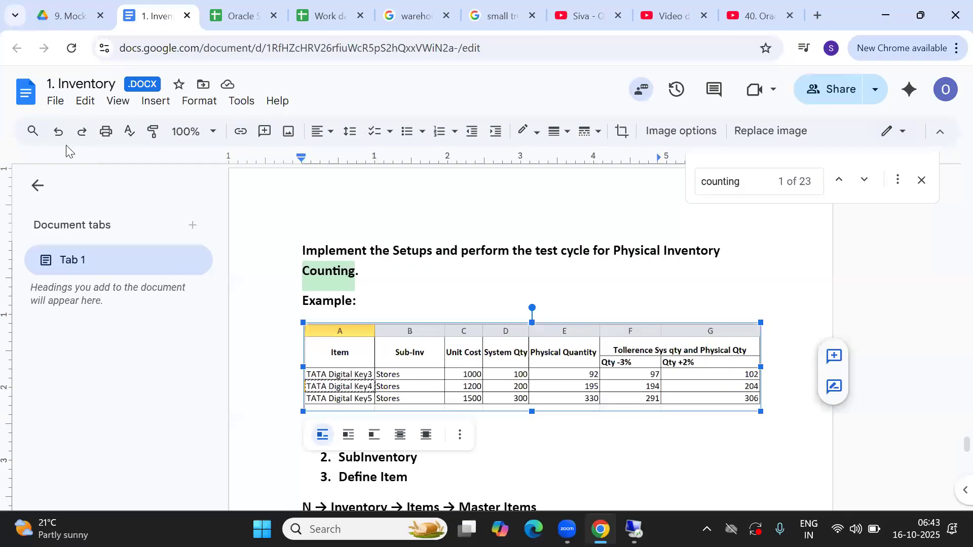
key(alt+Tab)
key(alt+Tab)
key(alt+shift+Tab)
key(alt+shift+Tab)
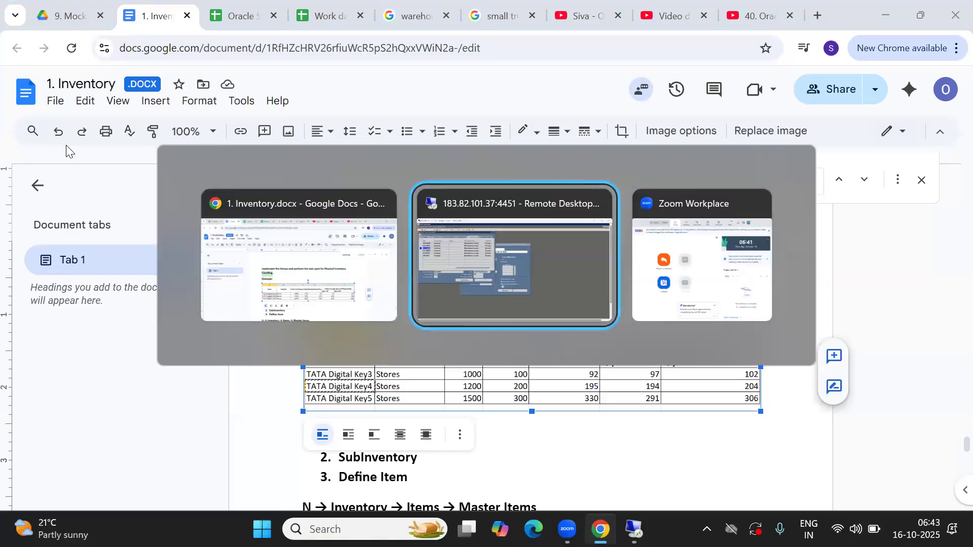
click(246, 16)
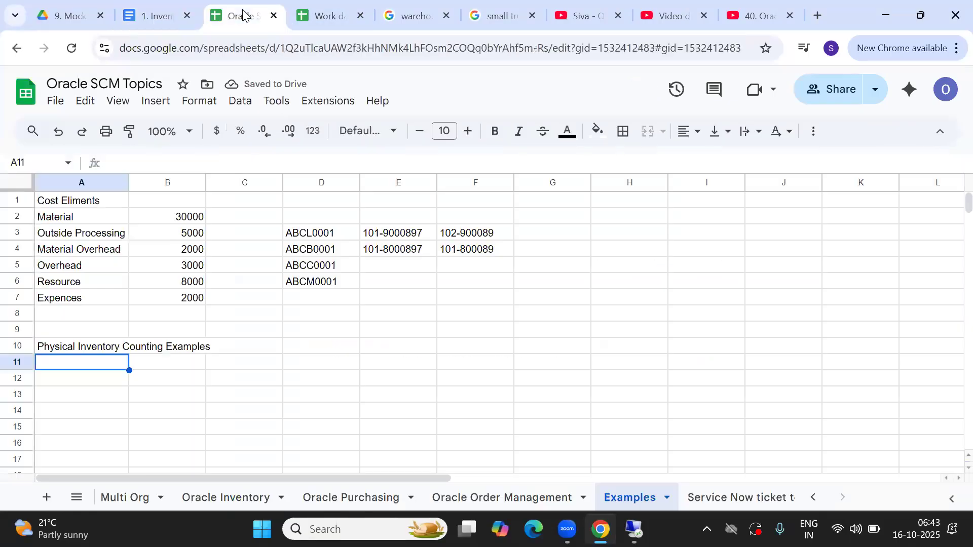
Enter the heading "Item" in cell A11 and paste item ABCL00666 into A12.
text(ABCL0008)
key(ctrl+z)
text(Item)
key(Tab)
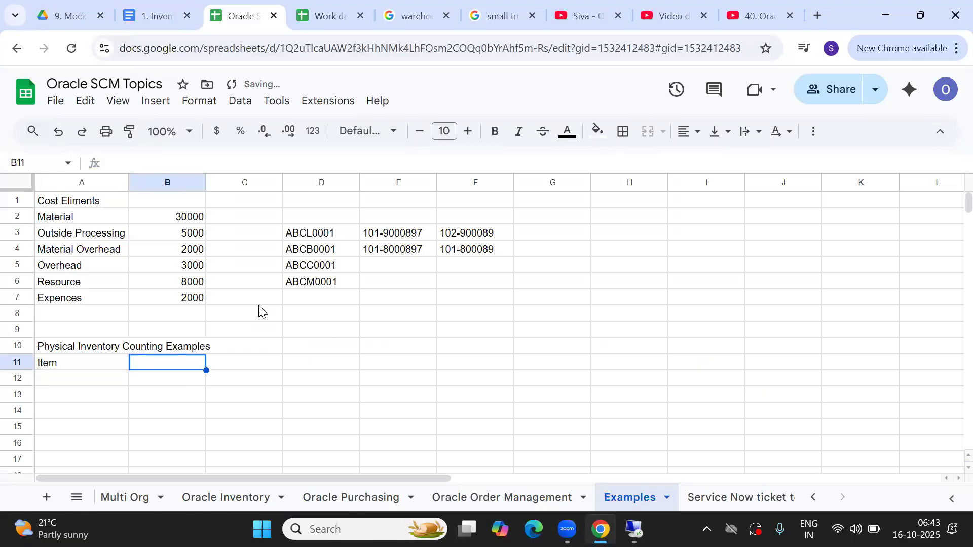
key(Return)
key(ctrl+v)
key(Down)
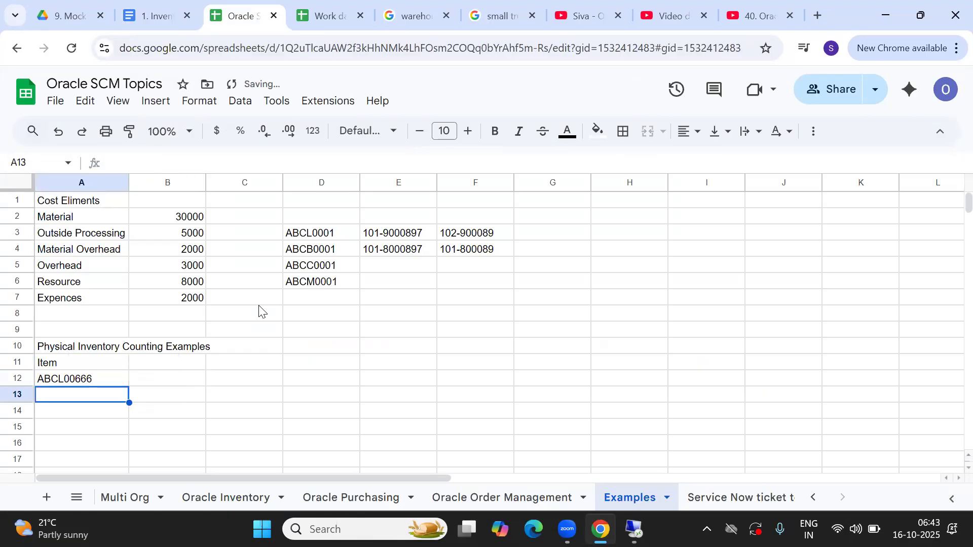
Copy item ABCL00777 from Oracle's material transactions into cell A13 of the spreadsheet.
key(alt+Tab)
key(Up)
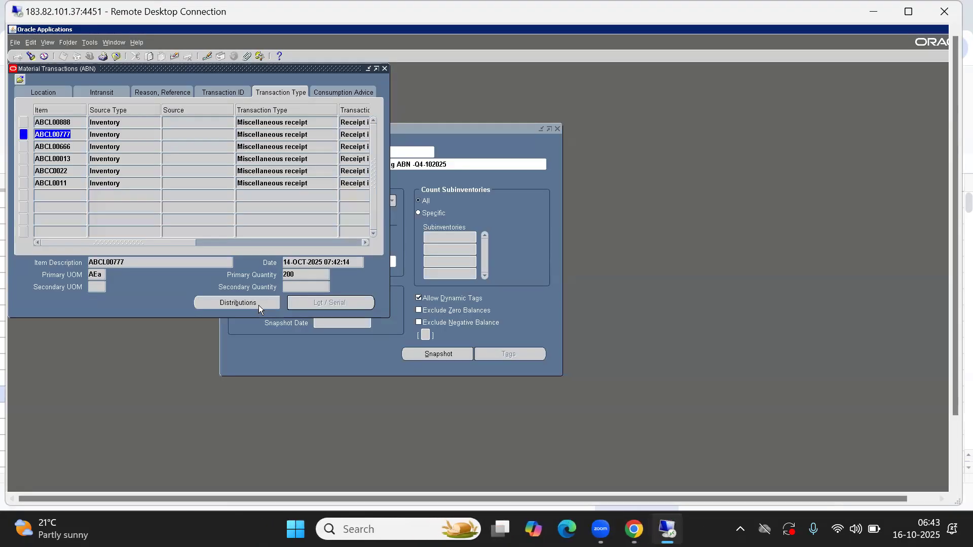
key(ctrl+c)
key(alt+Tab)
key(ctrl+v)
key(Up)
key(Down)
key(Down)
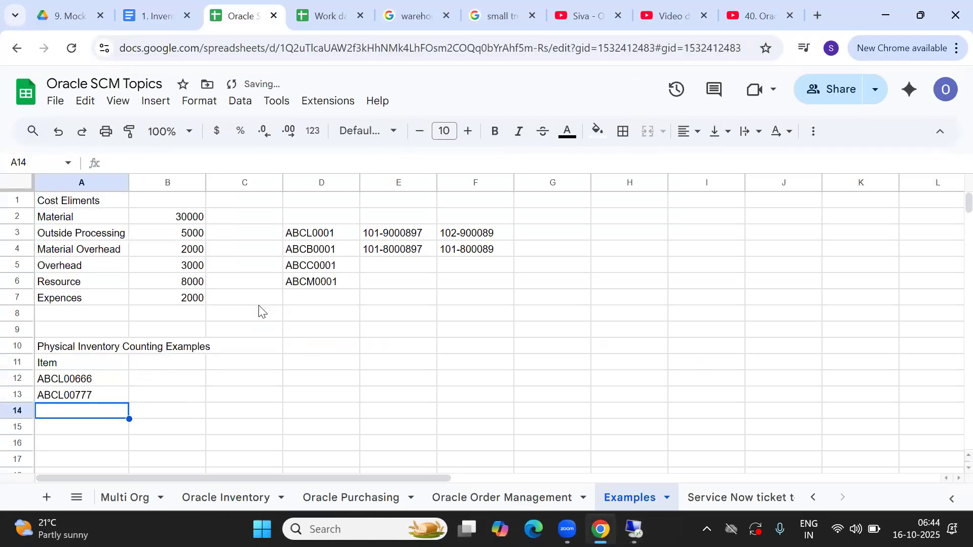
Copy item ABCL00888 from Oracle's material transactions into cell A14 of the spreadsheet.
key(alt+Tab)
key(Up)
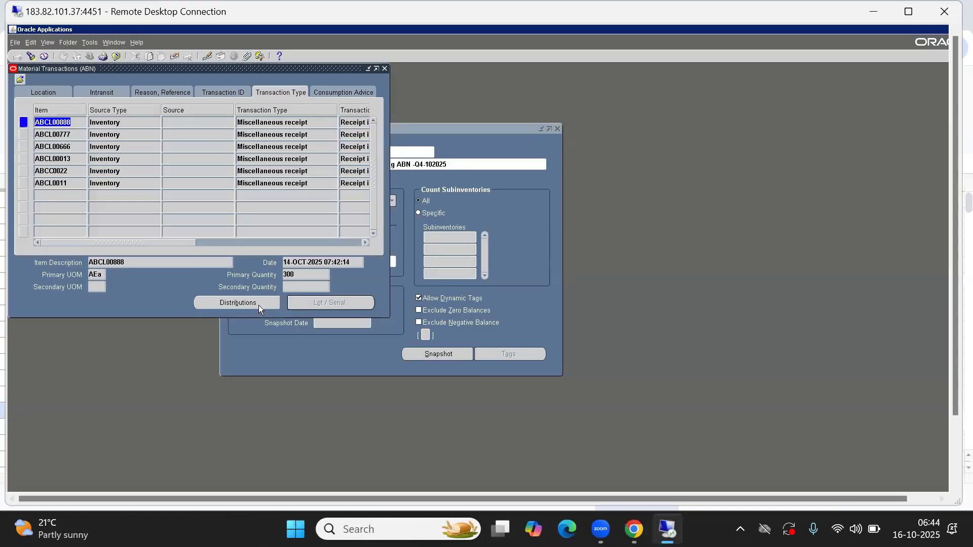
key(alt+Tab)
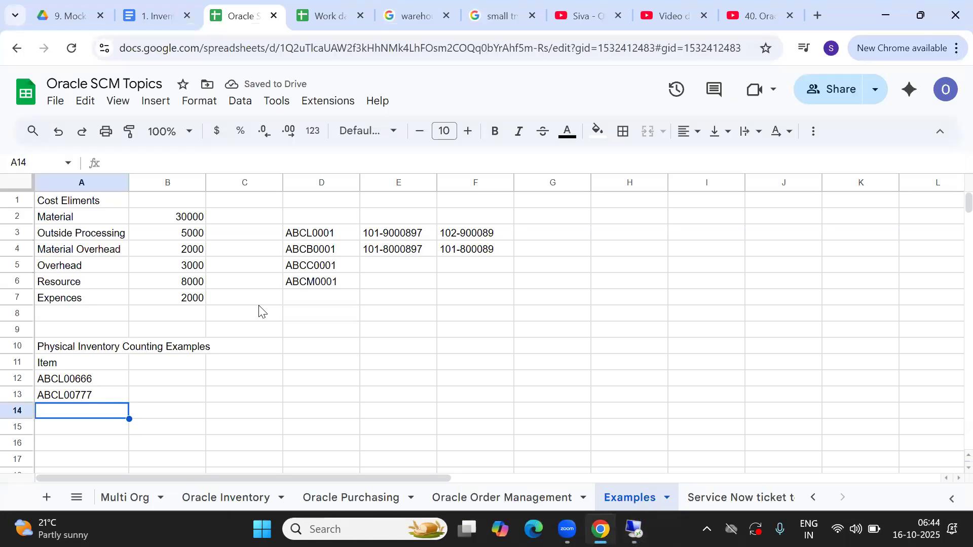
key(ctrl+v)
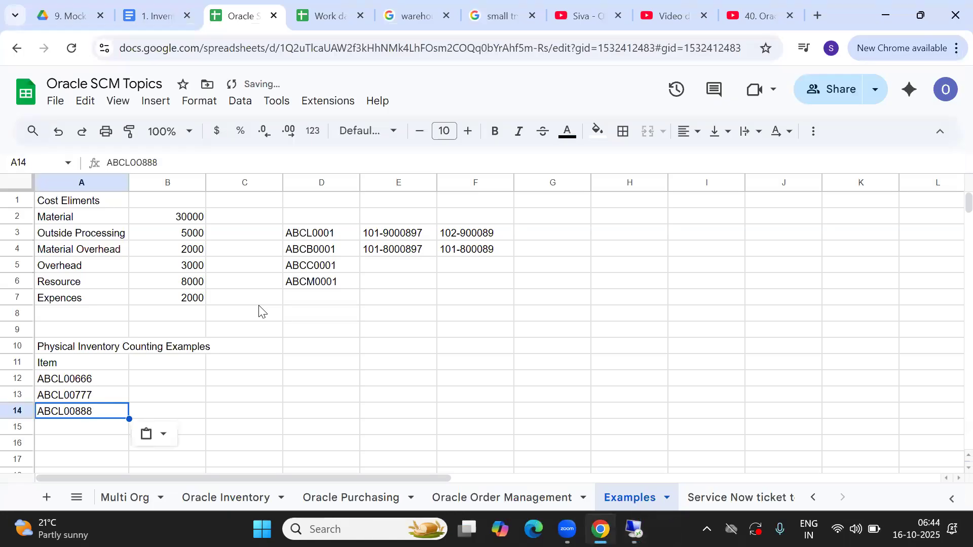
Check the example table in the Inventory document and enter the heading "Sub-Inventory" in cell B11 of the spreadsheet.
click(147, 11)
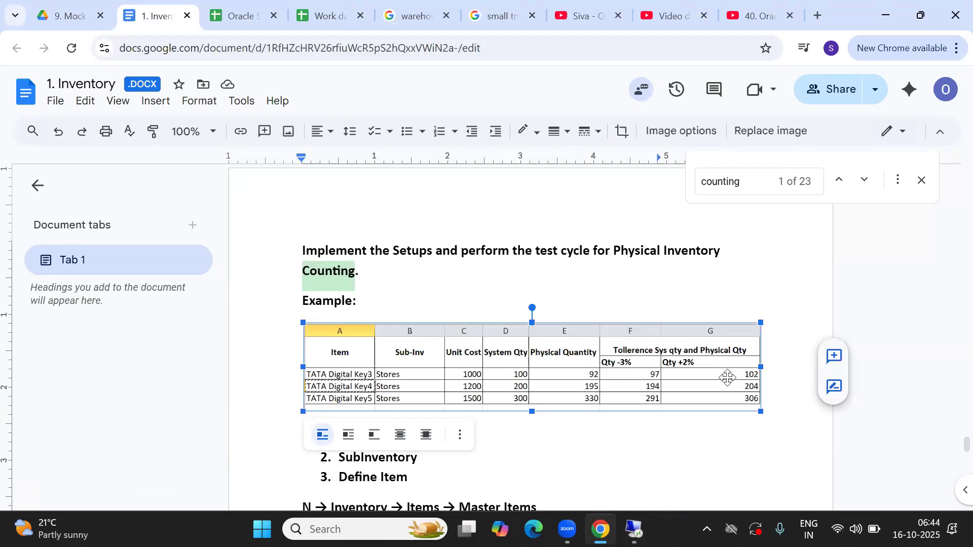
key(alt+Tab)
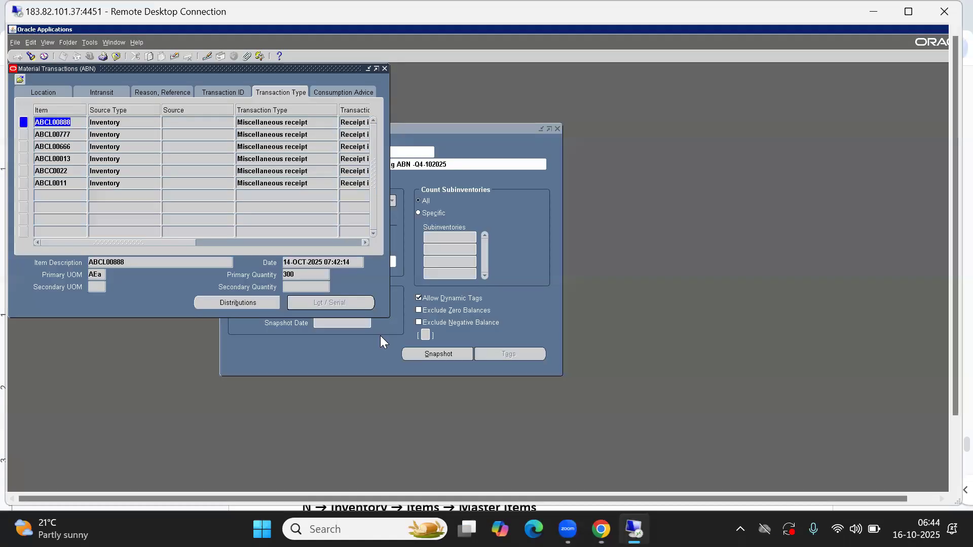
key(alt+Tab)
key(alt+Tab)
key(alt+shift+Tab)
click(241, 16)
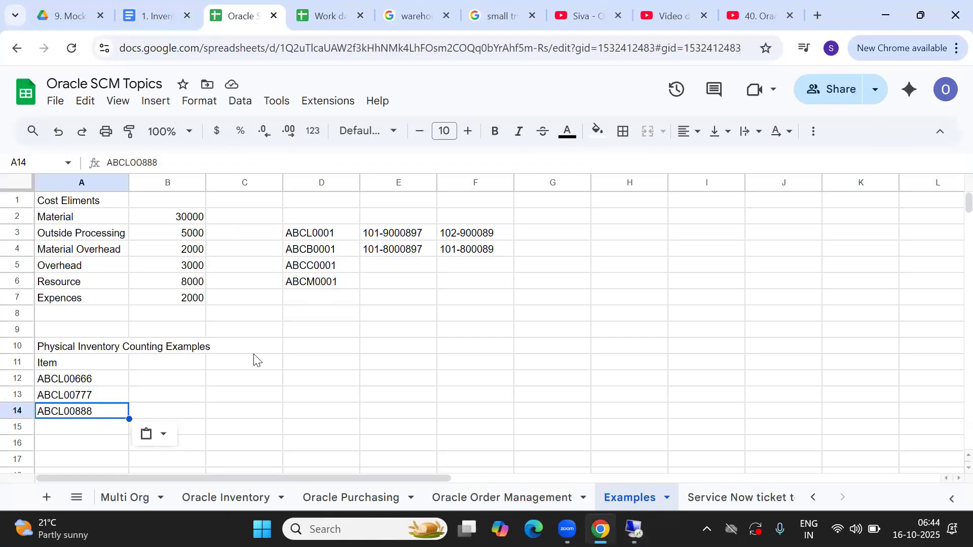
click(155, 361)
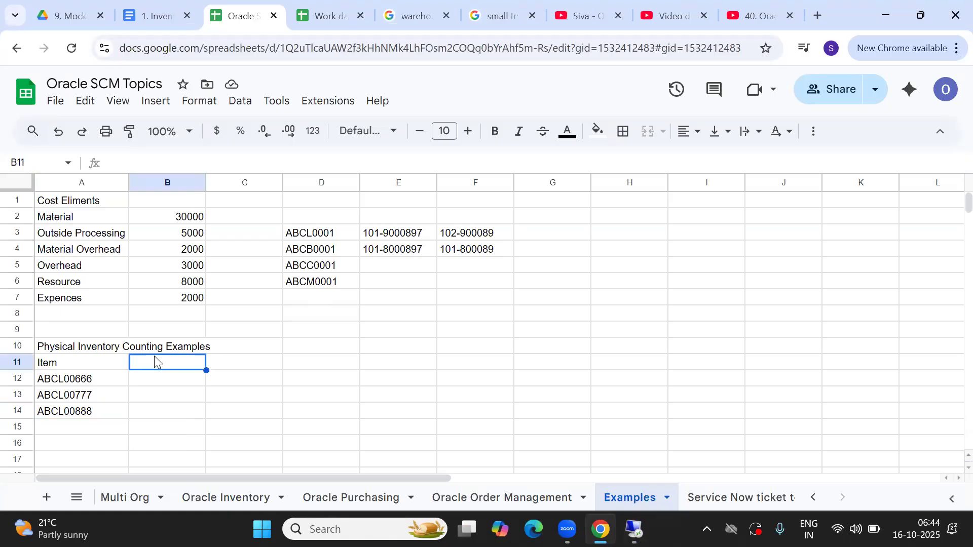
text(Sub-Inventory)
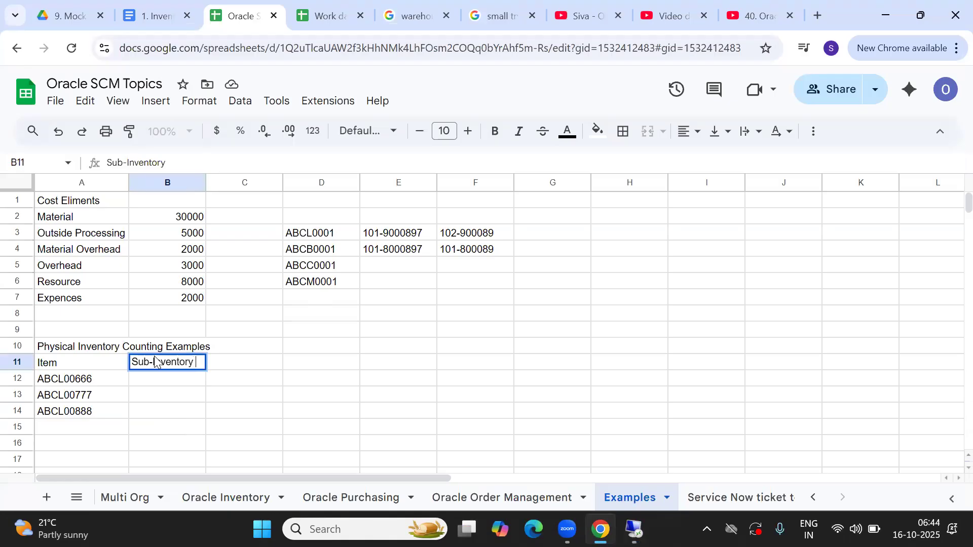
Enter the headings "Unit Cost" in cell C11 and "System Quantity" in cell D11.
key(Tab)
text(Uni)
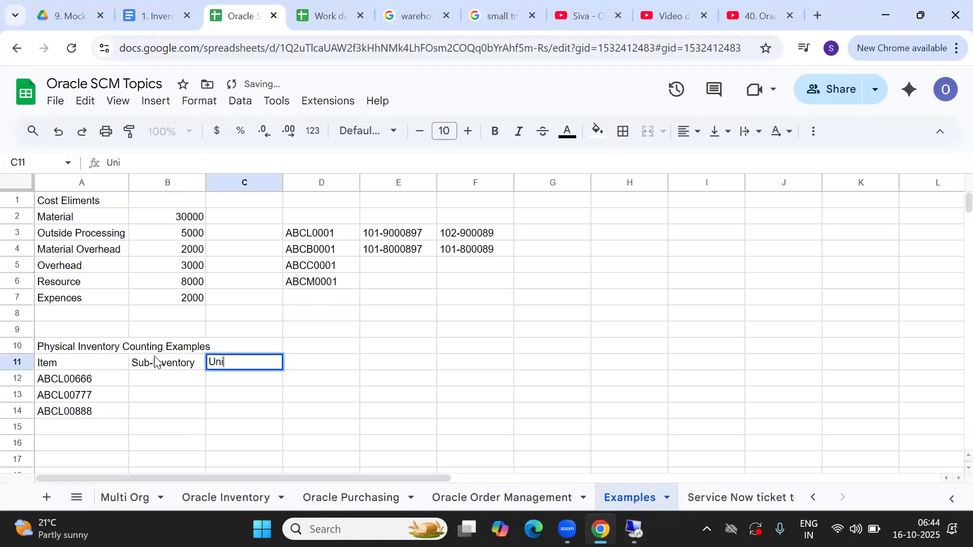
text(t Cost)
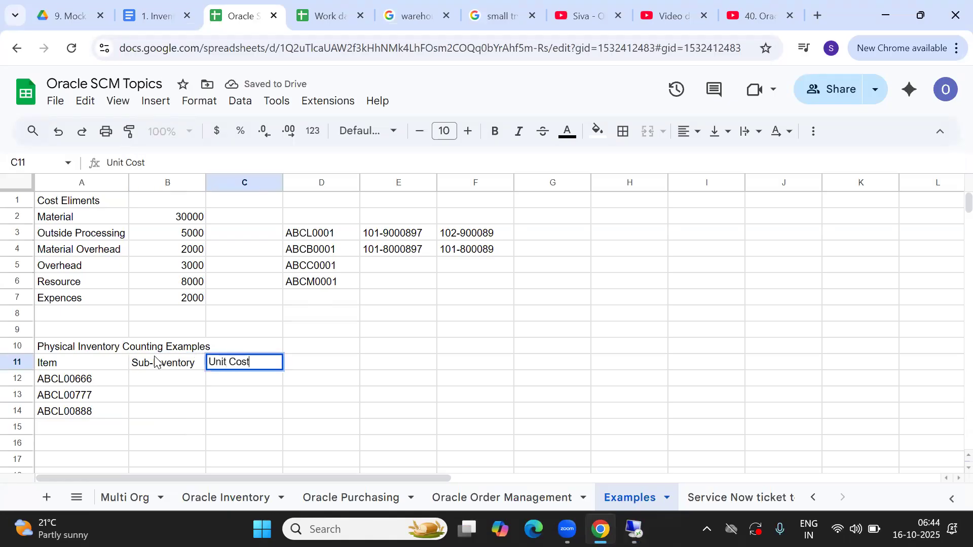
key(Tab)
text(Sys)
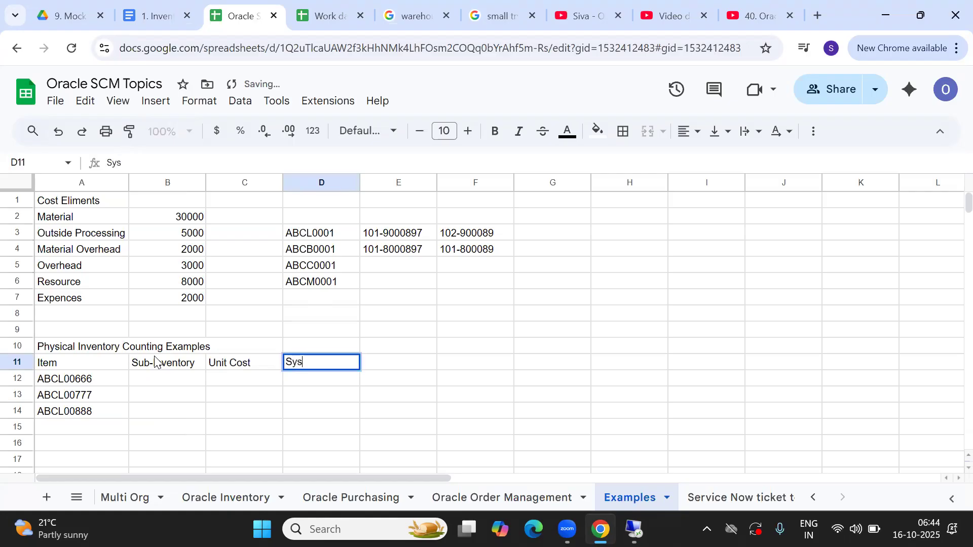
text(tem Quantt)
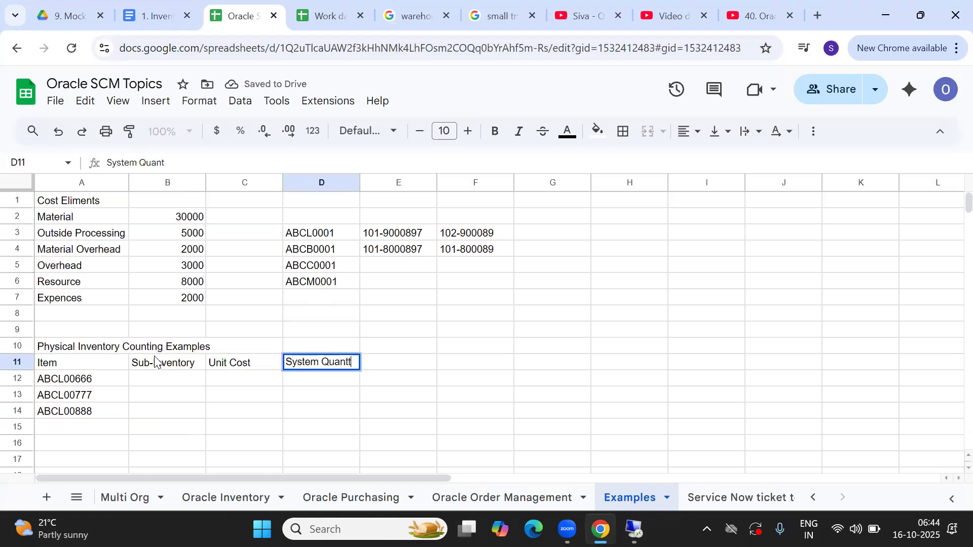
key(BackSpace)
text(ity)
Enter the heading "Physical Quantity" in cell E11 and "Tolerances" in cell F10.
key(Tab)
text(Phys)
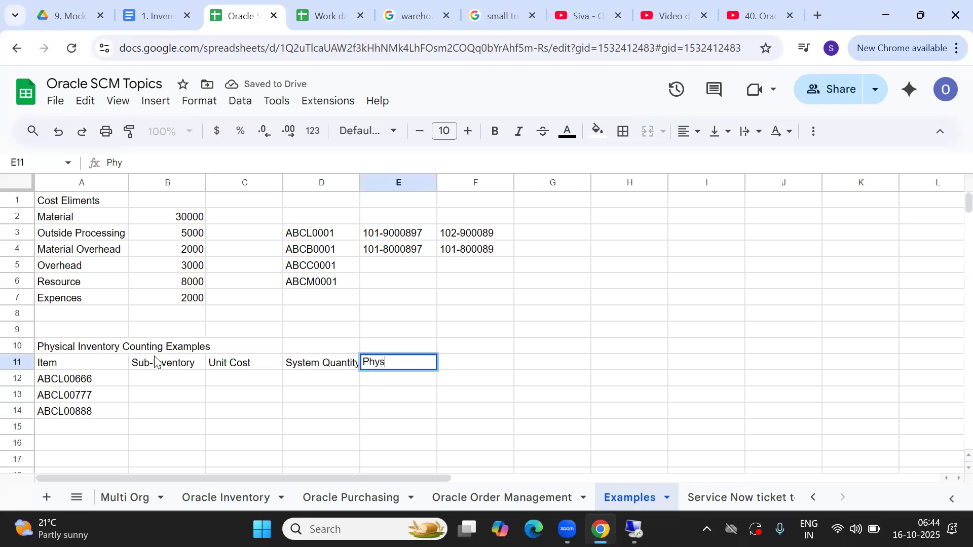
text(ical Quantity)
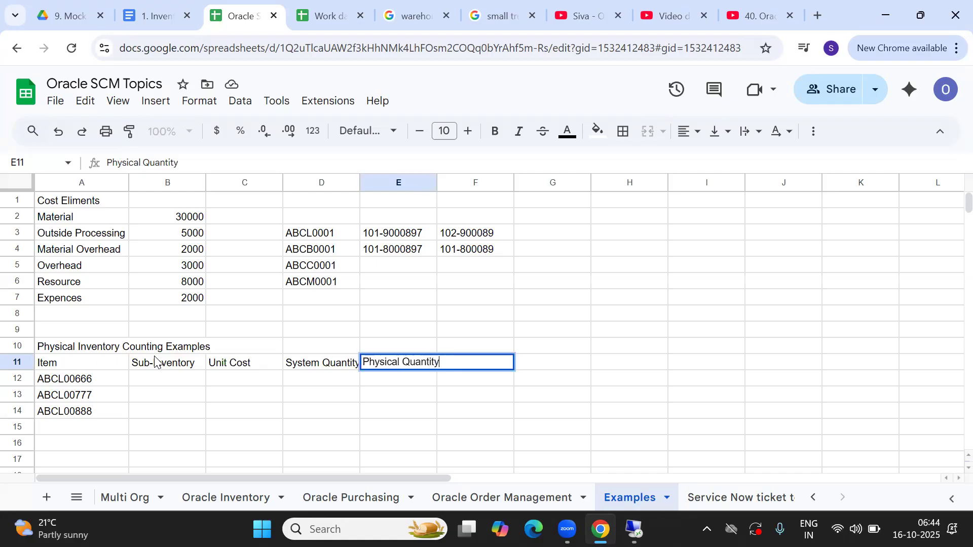
key(Tab)
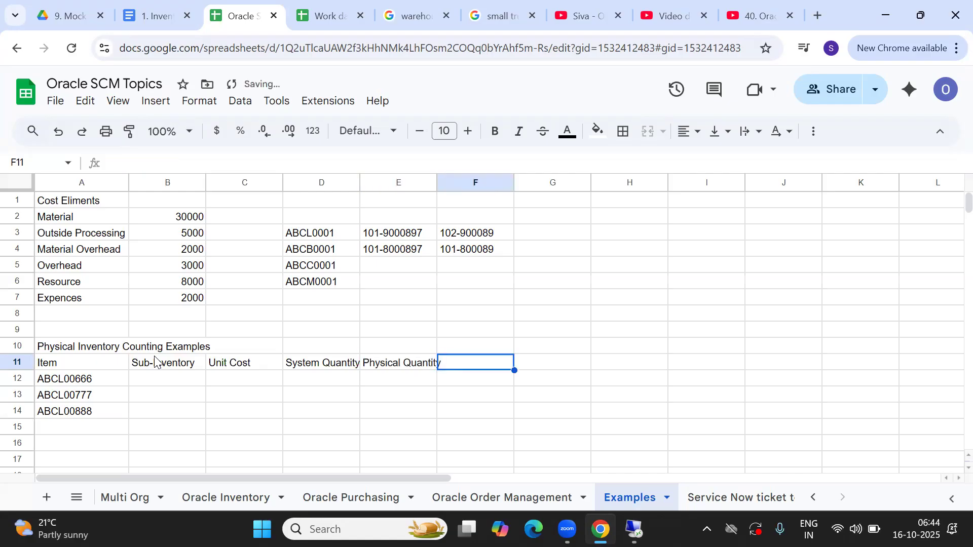
key(Up)
text(T)
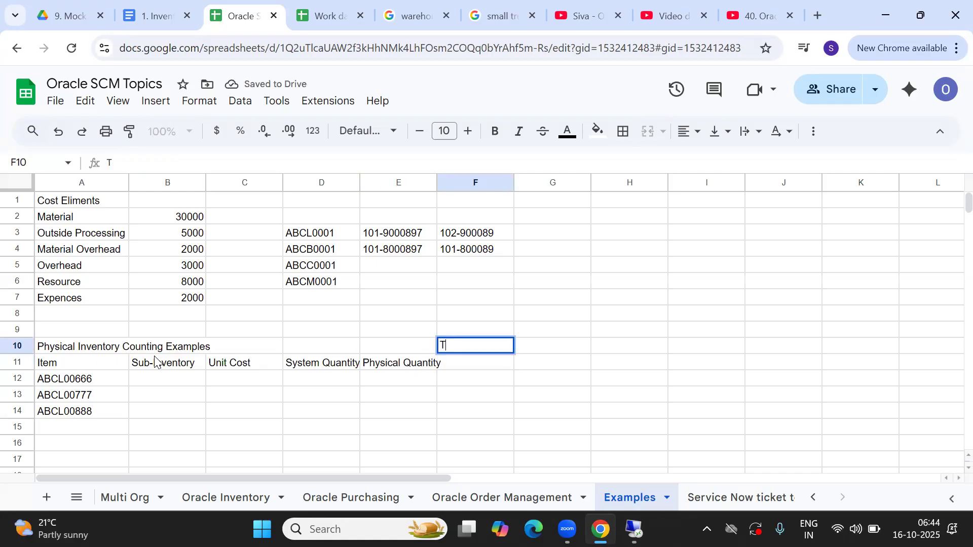
text(olerances)
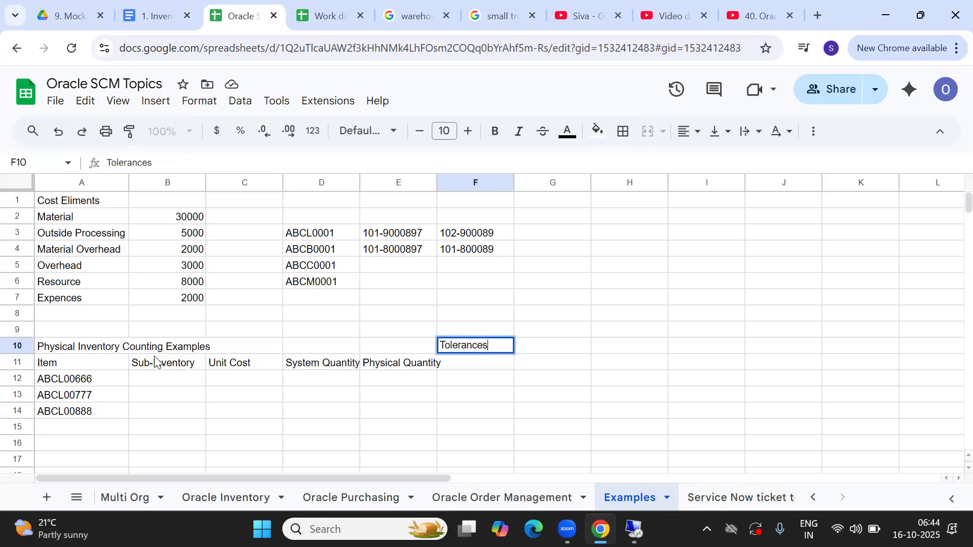
key(Tab)
key(Return)
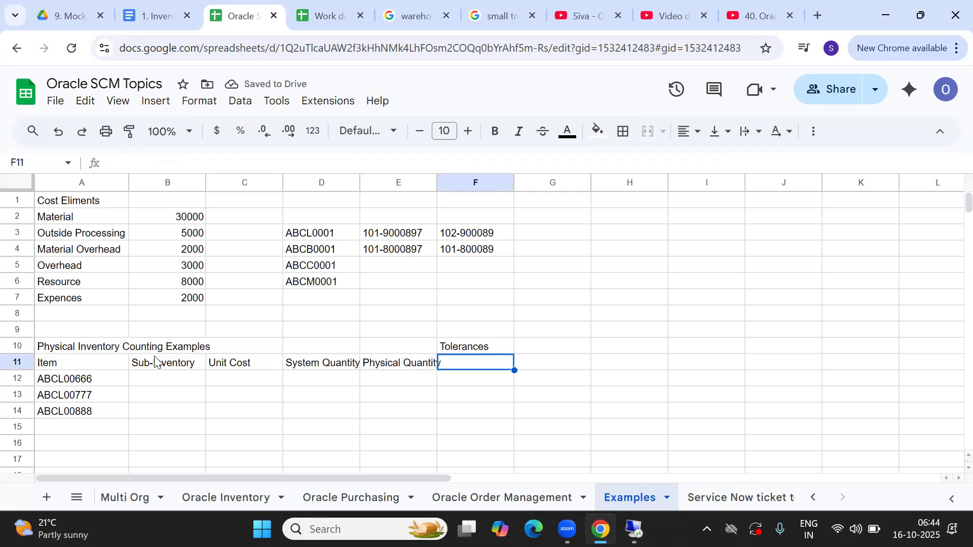
text(+)
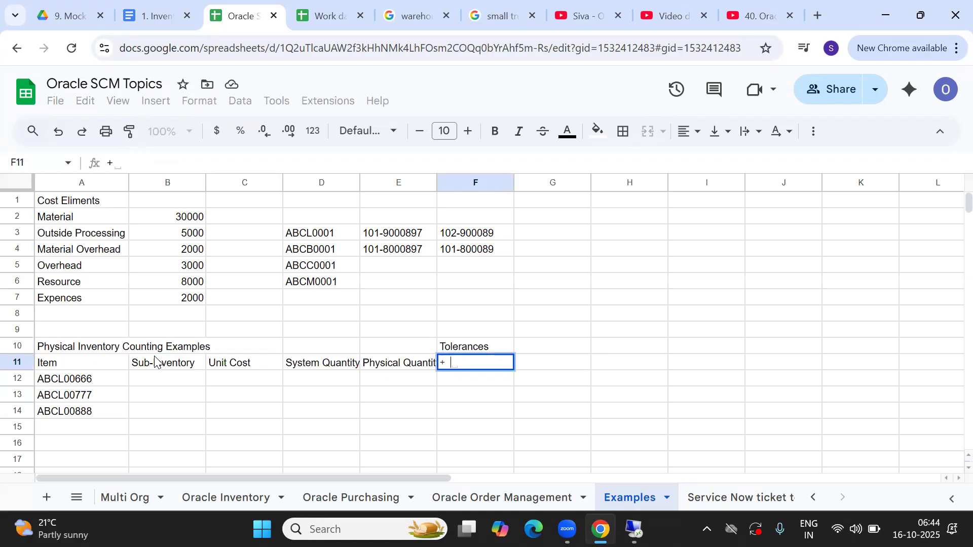
text( T)
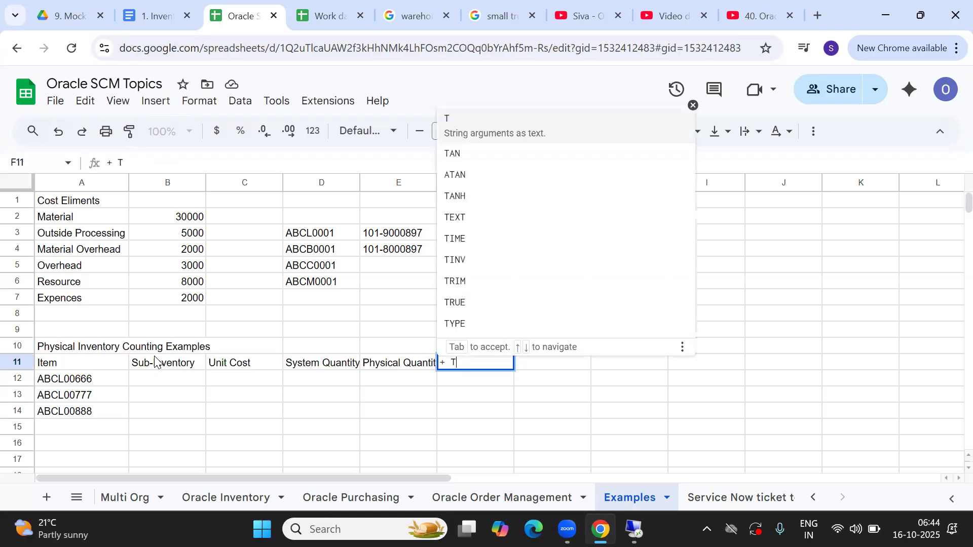
key(BackSpace)
key(BackSpace)
key(BackSpace)
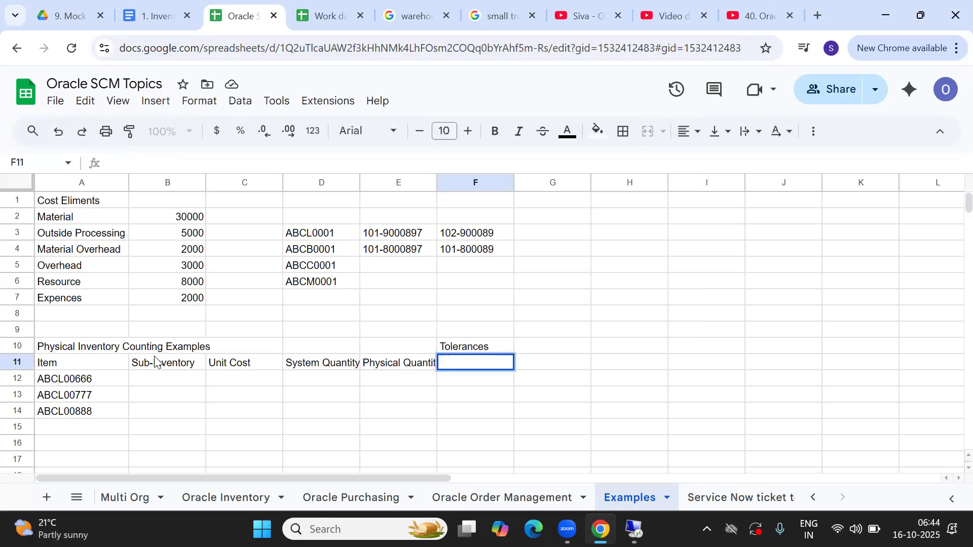
key(Up)
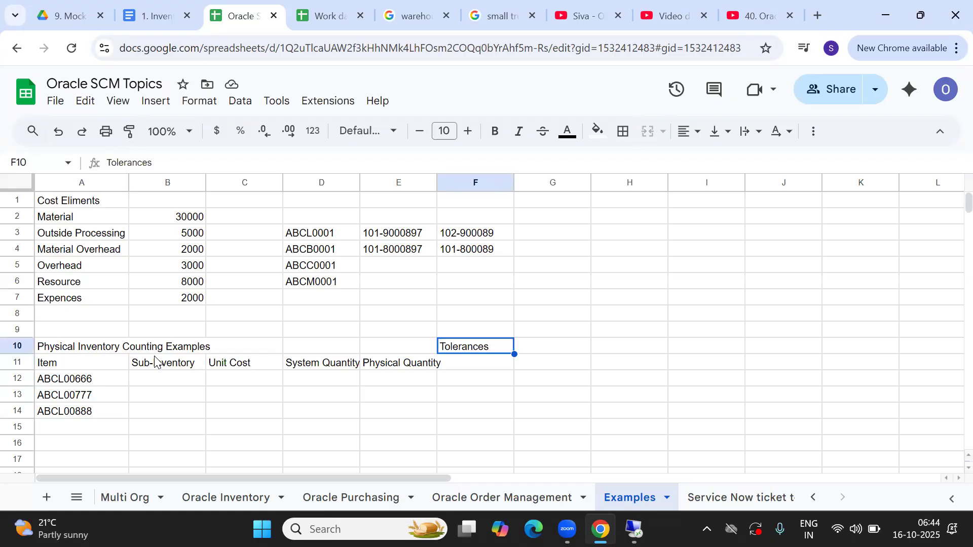
Move rows 11 to 14, holding the headings and items, down one row so they start at row 12.
drag(24, 365, 90, 422)
key(ctrl+c)
key(Down)
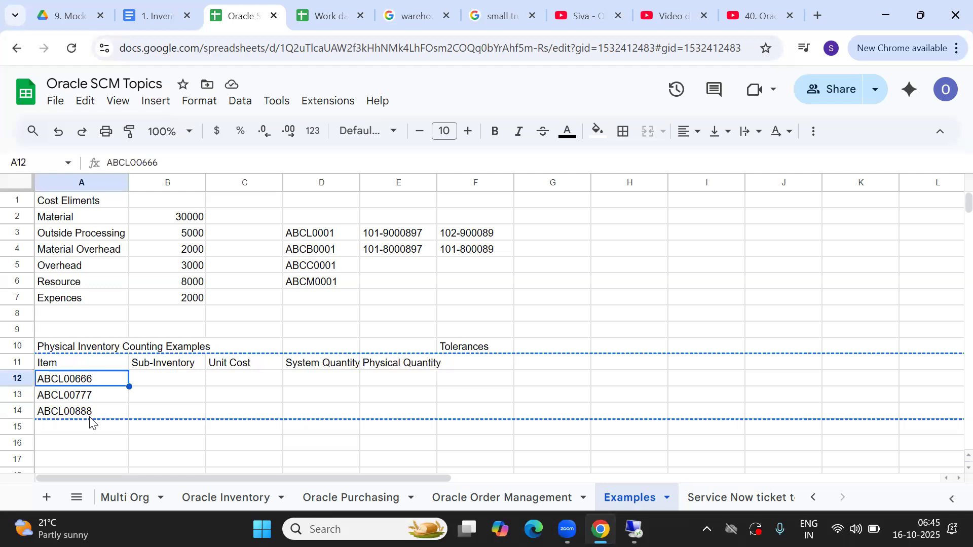
key(ctrl+v)
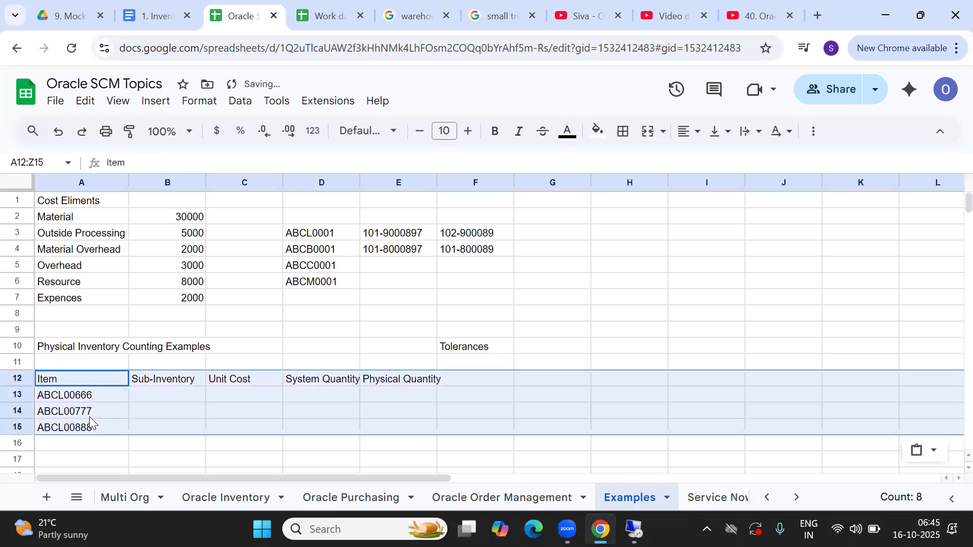
Enter "+Tolerance" in cell F11 below the Tolerances heading.
click(469, 348)
click(466, 365)
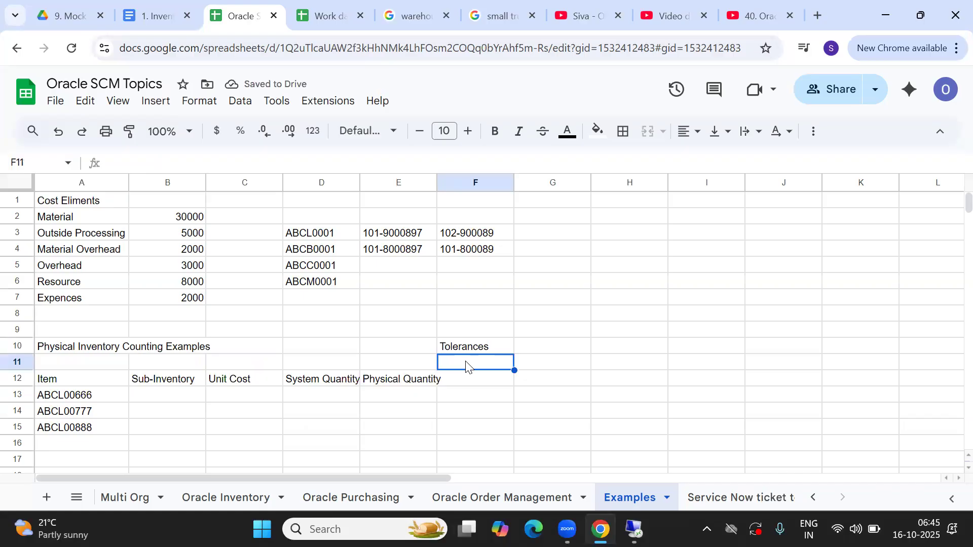
text(+)
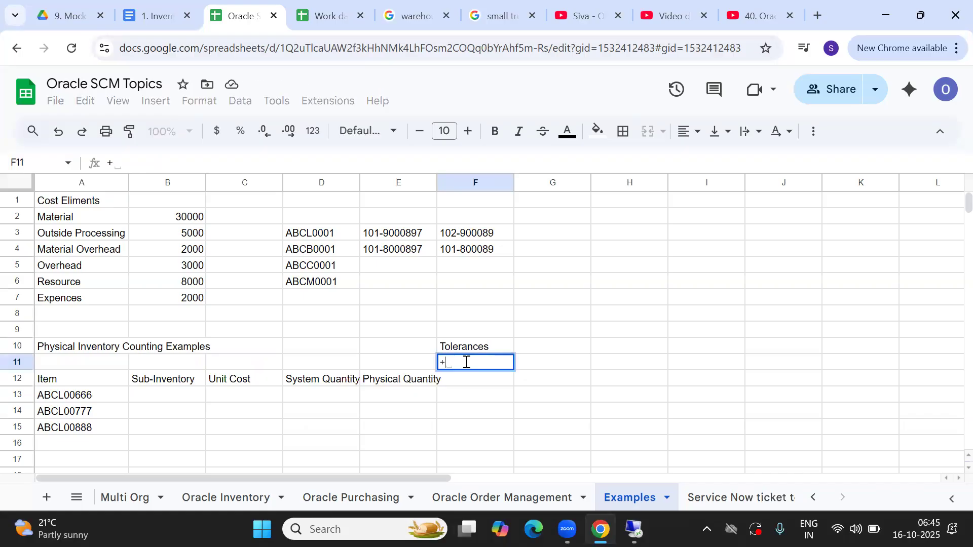
text(To)
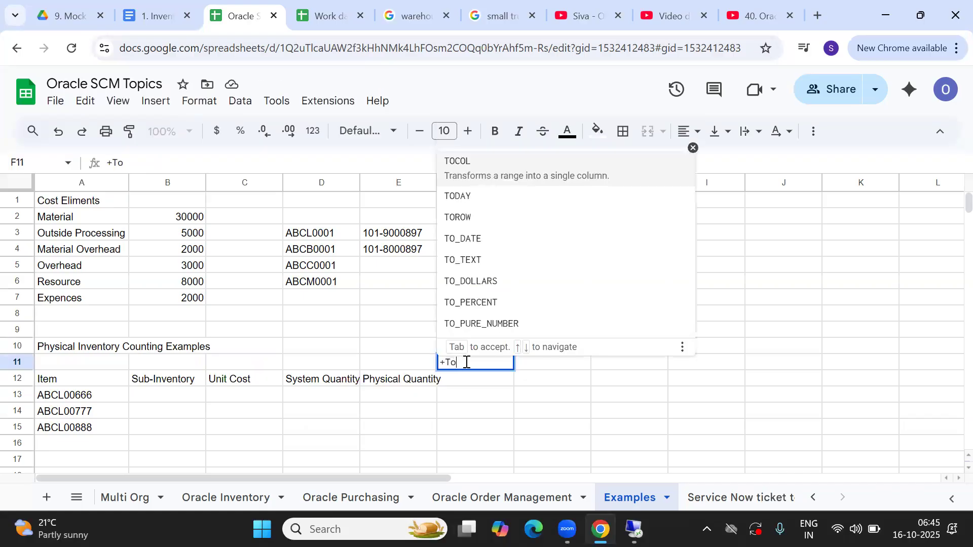
text(lerance)
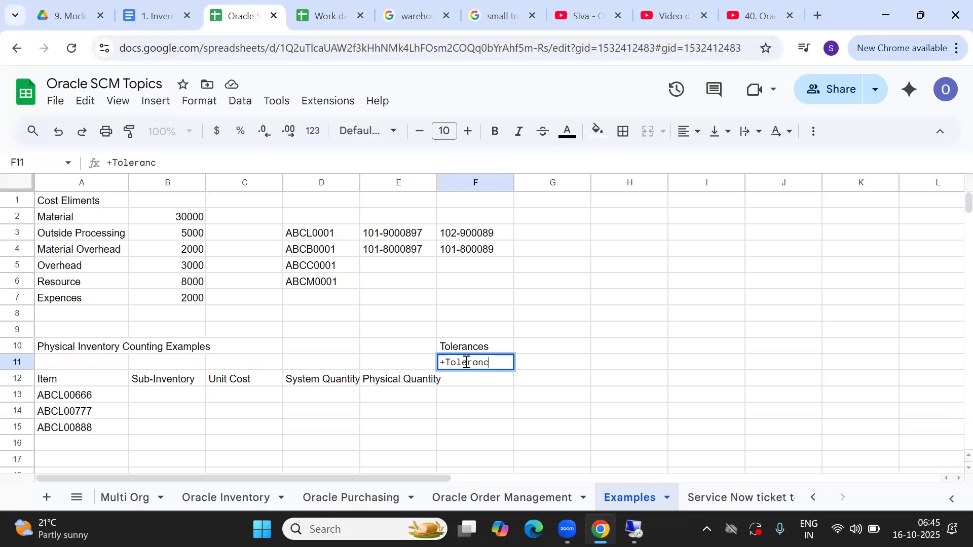
key(Tab)
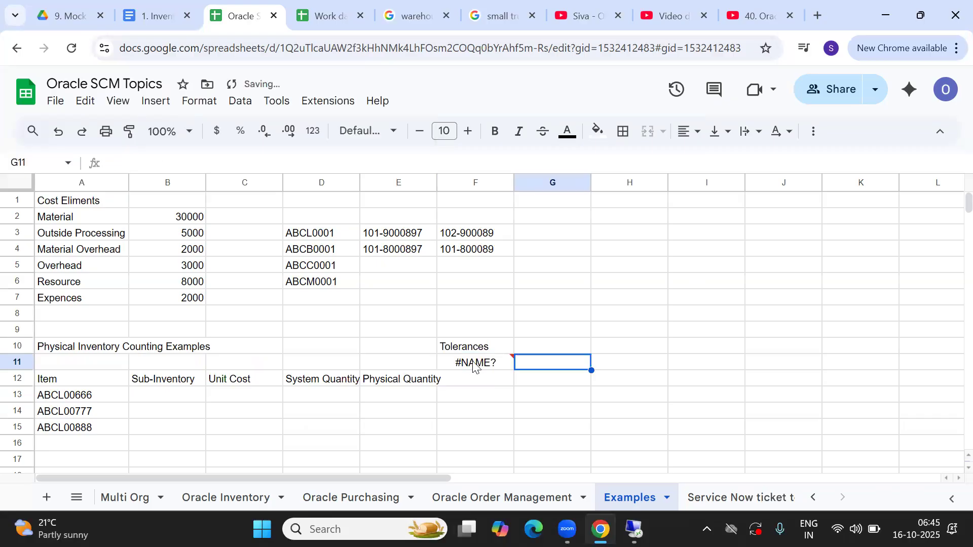
Remove the leading equals sign from cell F11 so it holds the plain text "Tolerance".
click(466, 365)
double_click(465, 363)
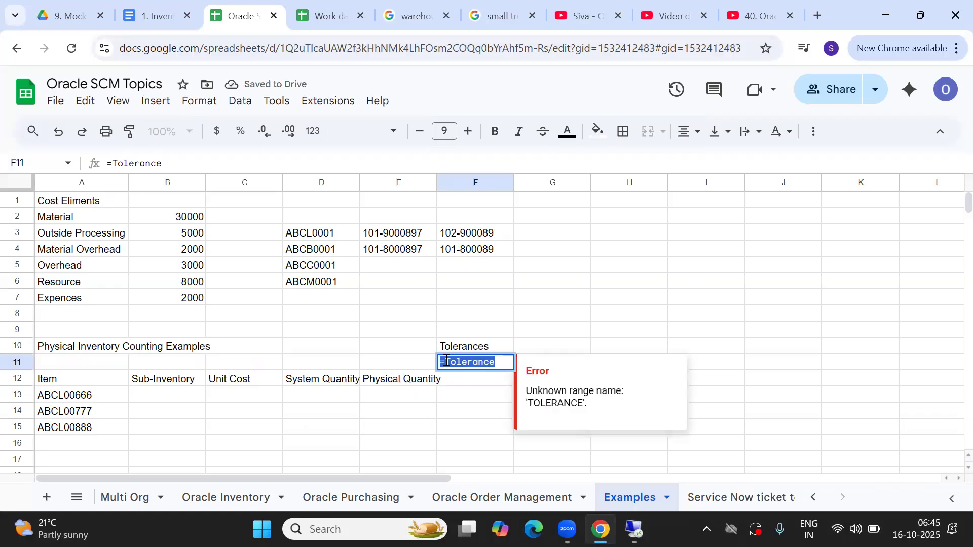
click(445, 361)
key(BackSpace)
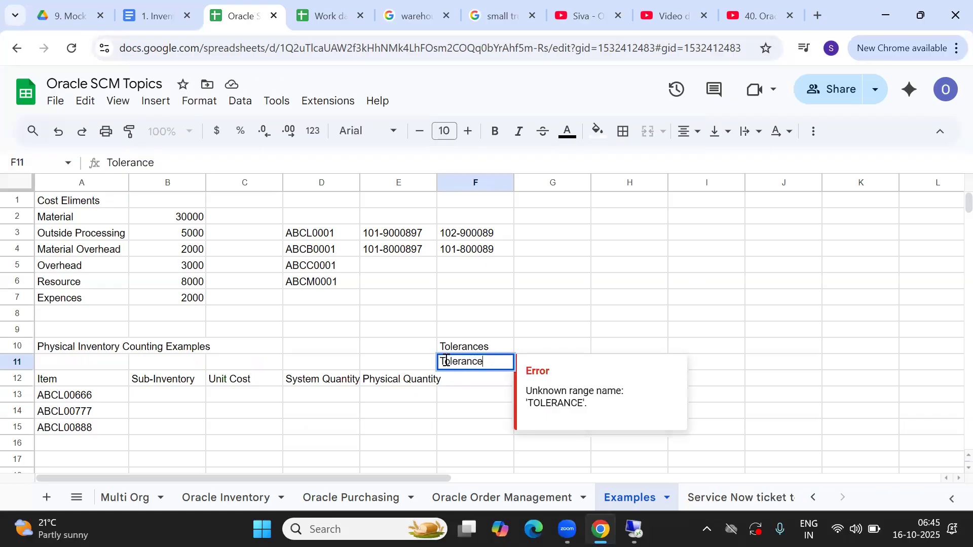
key(End)
text(----)
key(BackSpace)
key(BackSpace)
key(BackSpace)
key(BackSpace)
Prefix the text in cell F11 so it reads "--- +Tolerance".
key(Home)
text(--- )
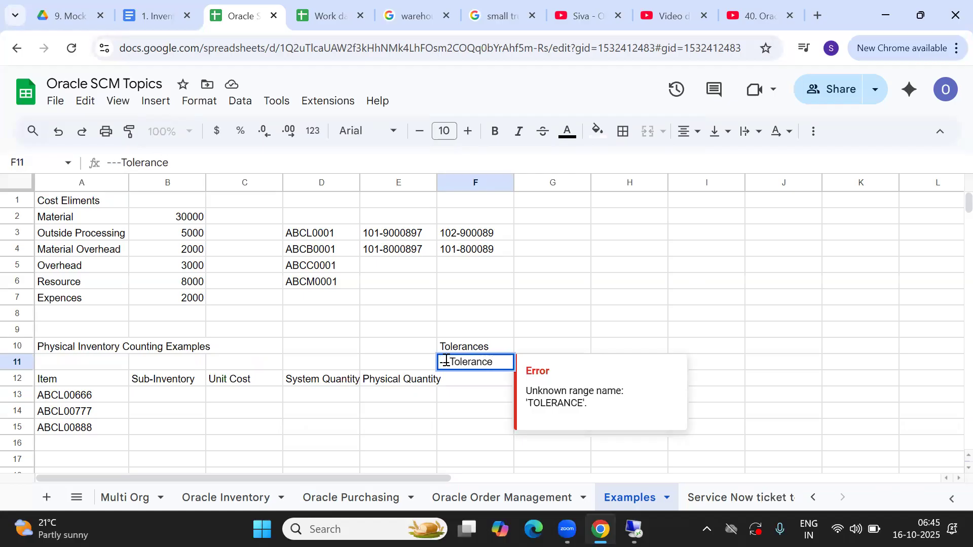
text(+)
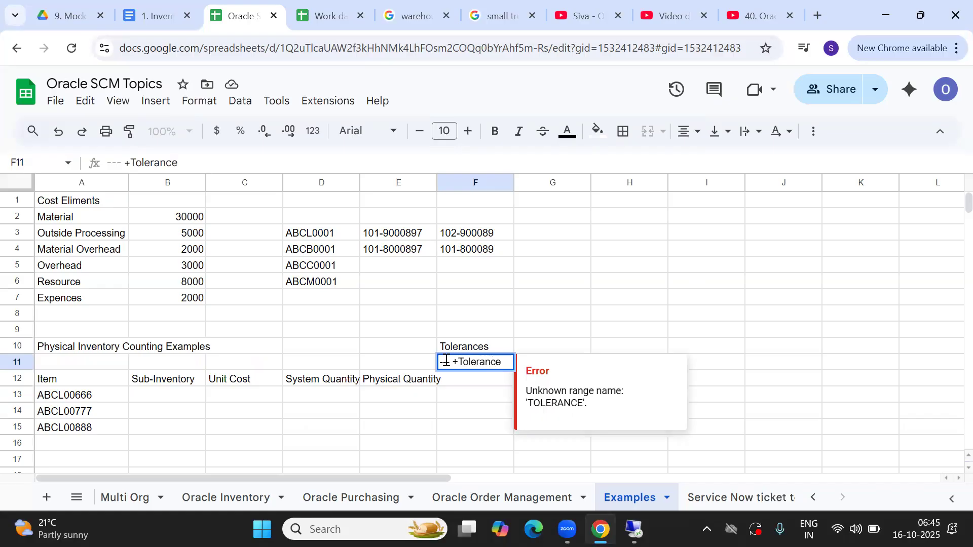
key(Return)
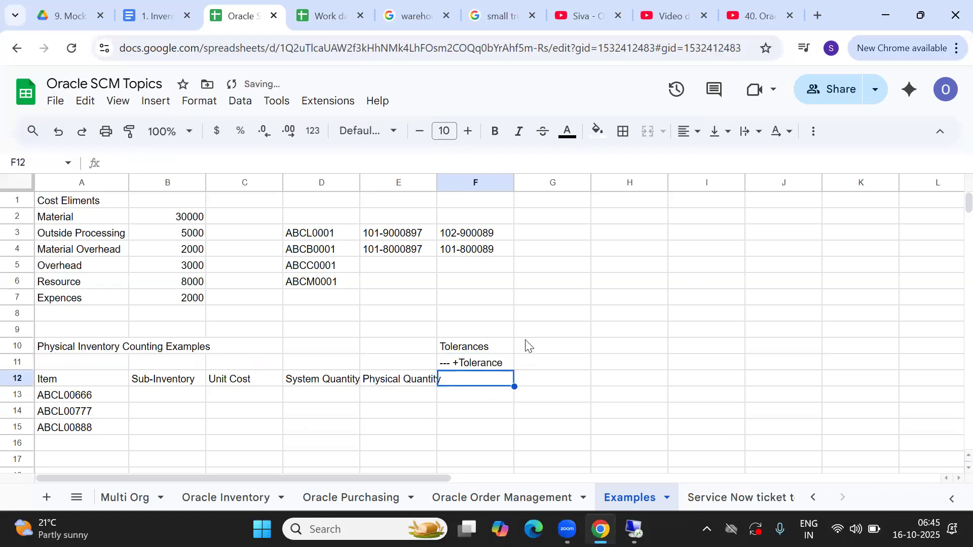
Enter the heading "--- -Tolerance" in cell G11.
click(545, 365)
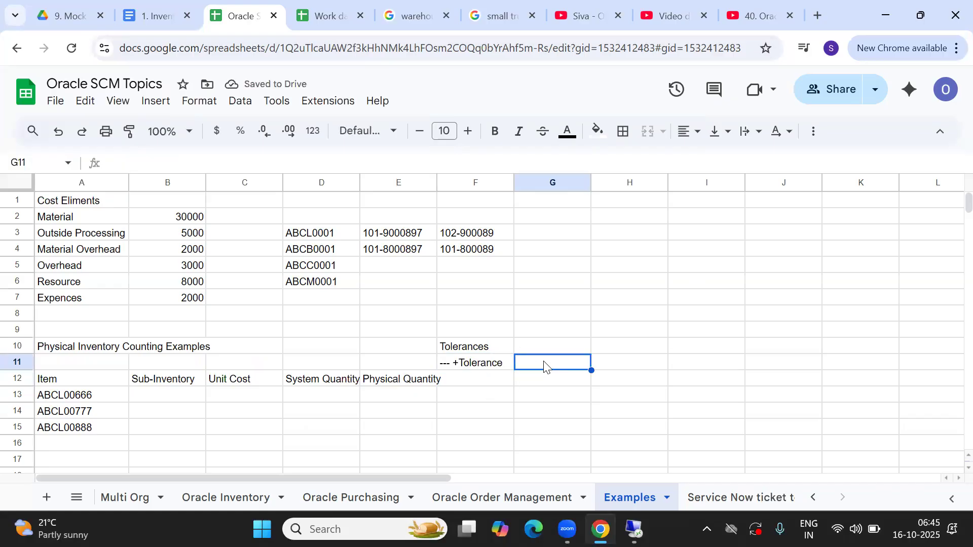
text(--- -)
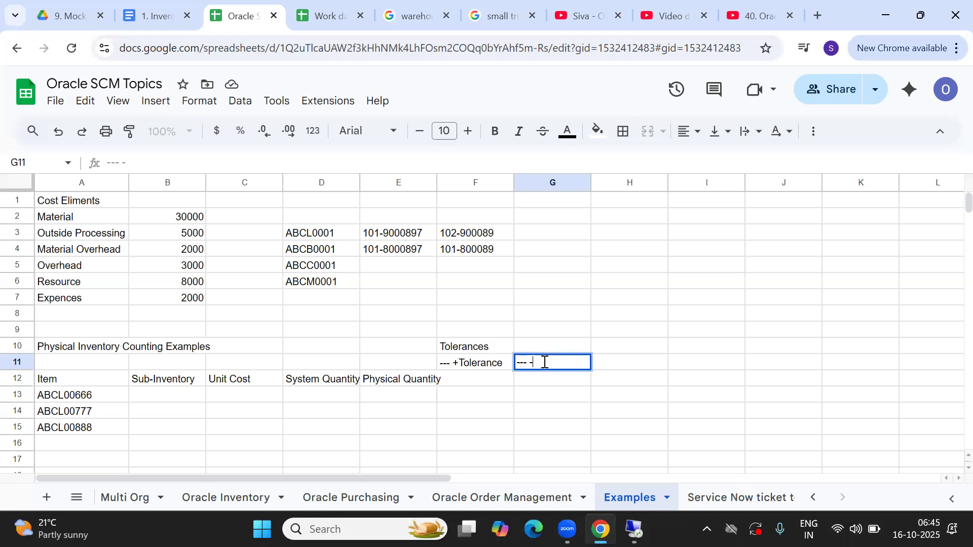
text(Tolerance)
Merge cells F10 and G10 so the Tolerances heading spans both tolerance columns.
click(502, 350)
drag(520, 353, 558, 349)
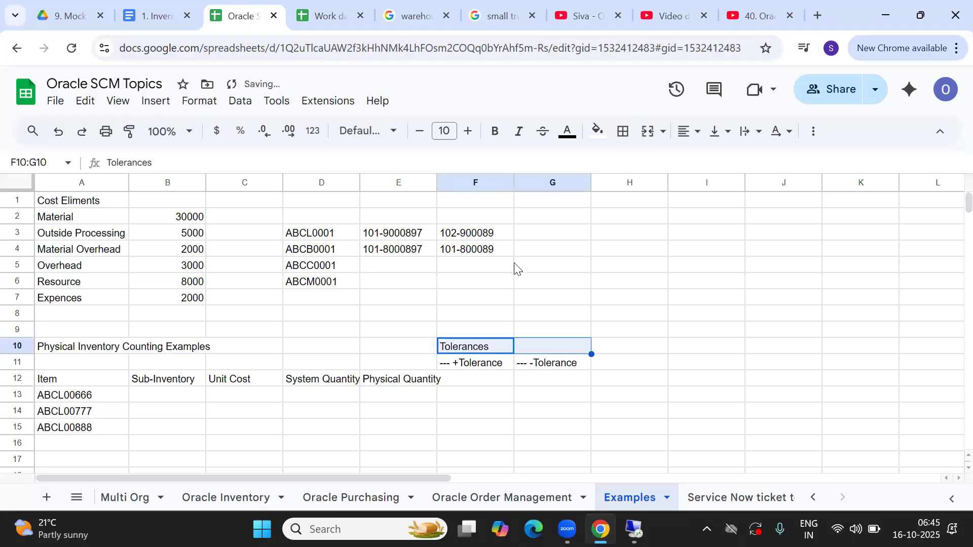
click(649, 133)
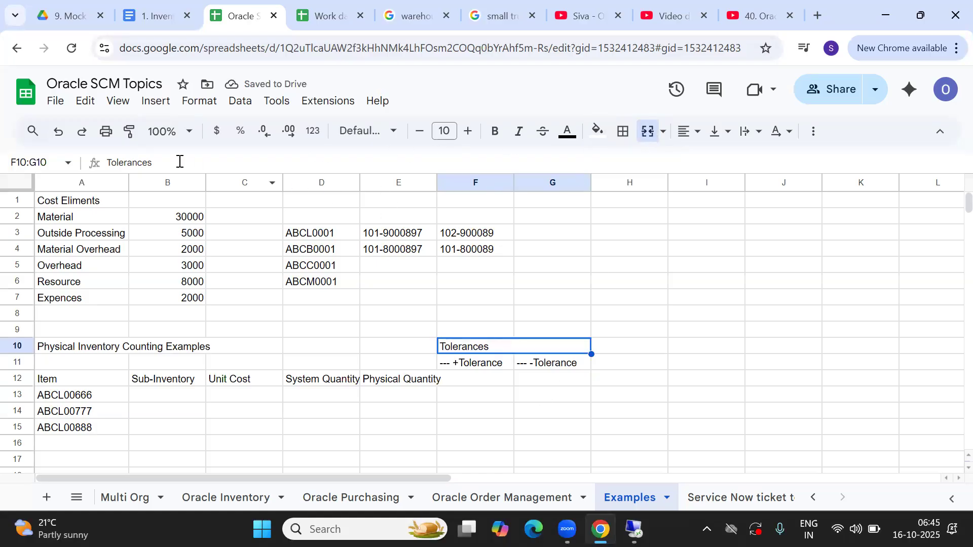
Enter the value 3 in cells F12 and G12 under the positive and negative tolerance headings.
click(473, 363)
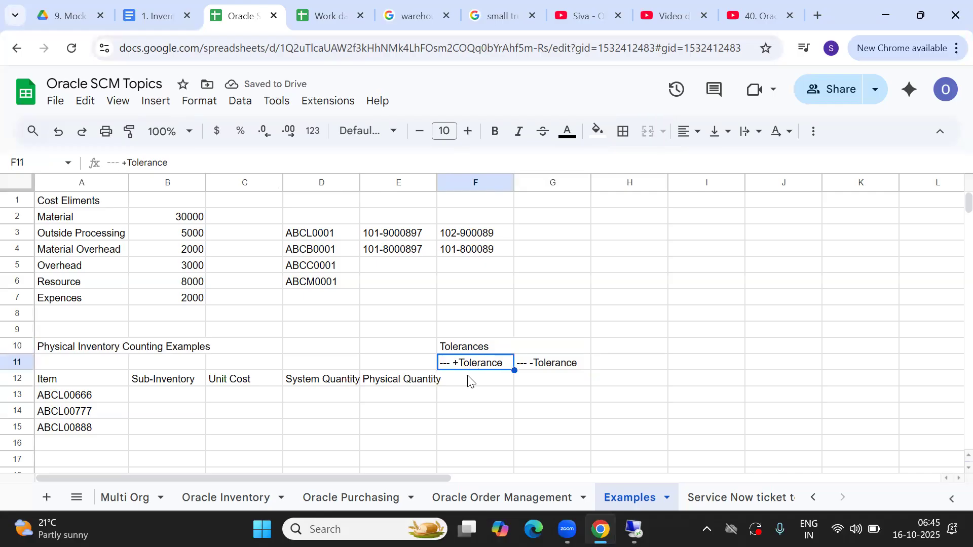
click(468, 380)
text(3)
key(Tab)
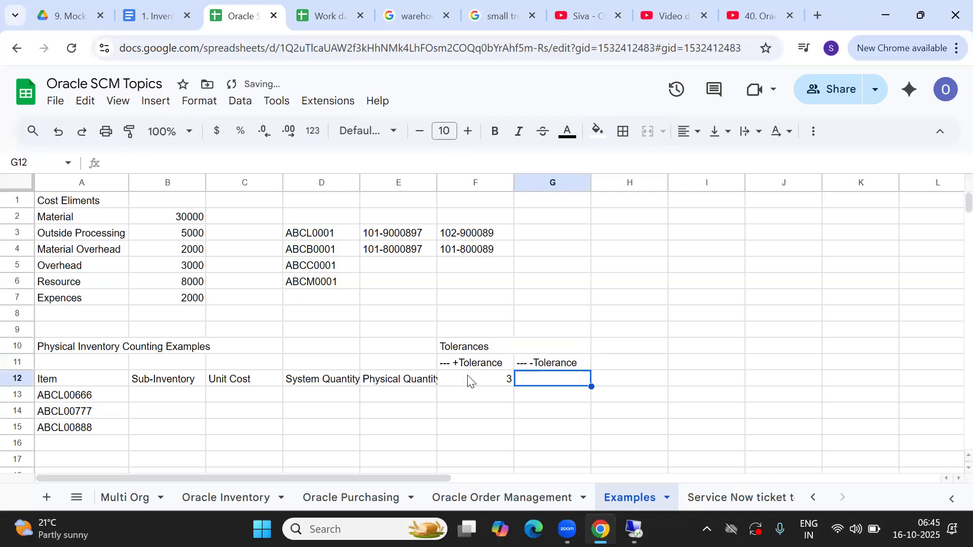
text(3)
key(Return)
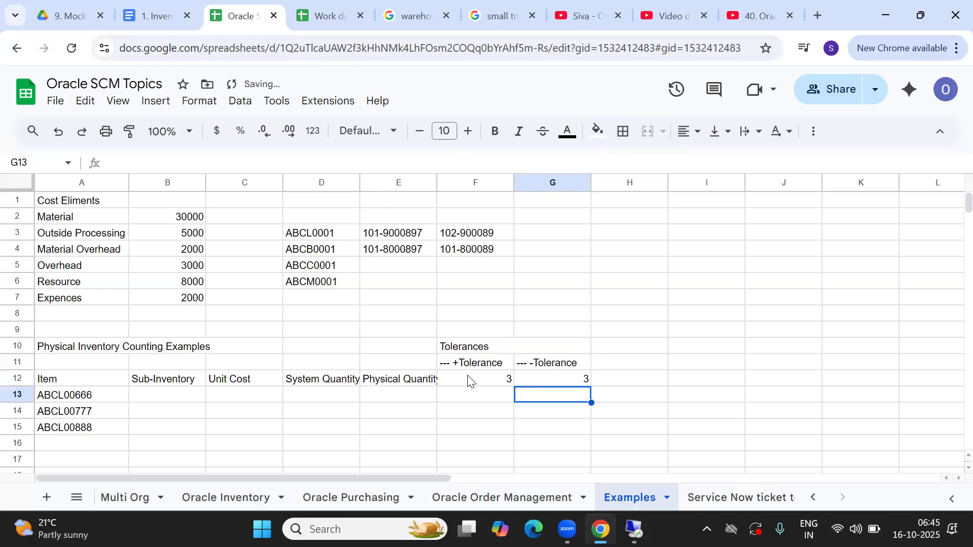
Enter FG 3 as the sub-inventory for all three items in cells B13 to B15.
key(Left)
key(Left)
key(Left)
key(Left)
key(Left)
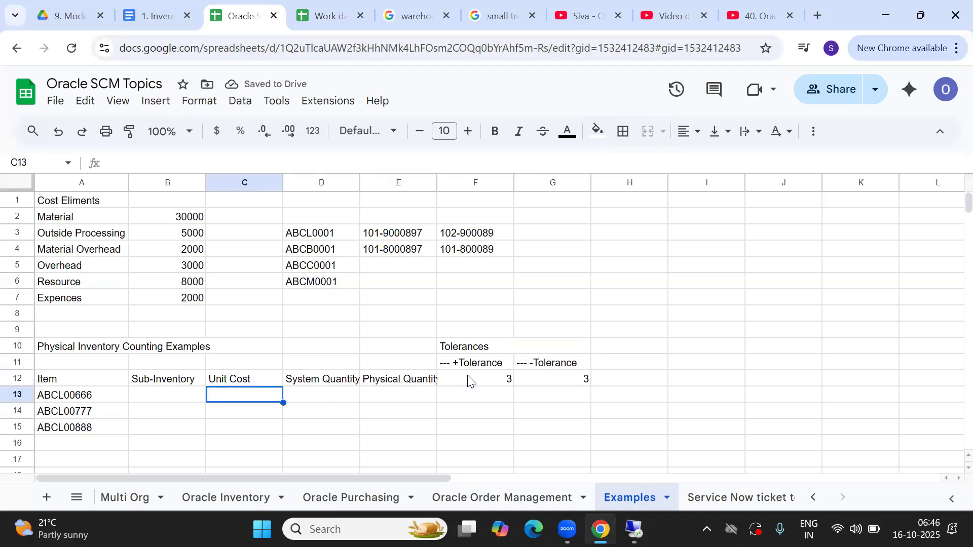
text(FG )
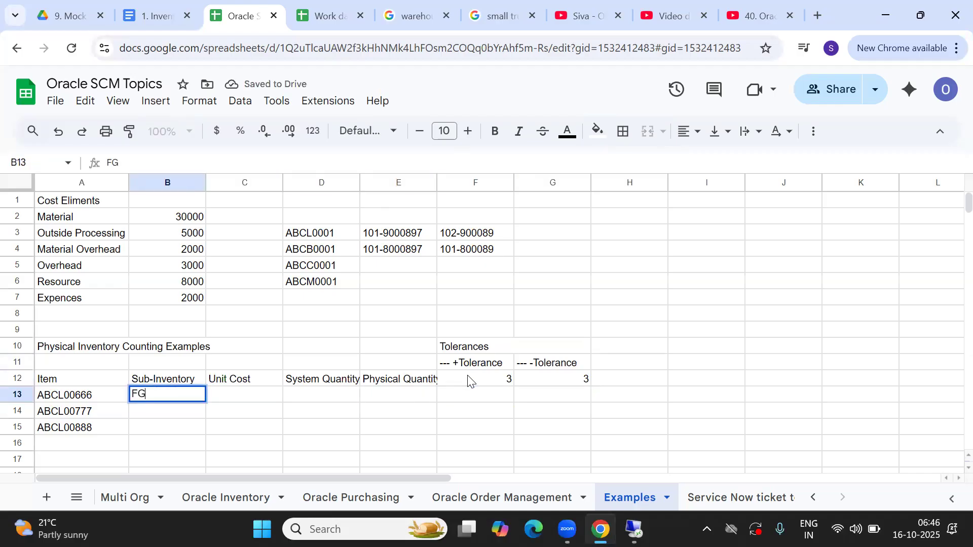
text(3)
key(Tab)
key(Down)
key(Left)
text(F)
key(Return)
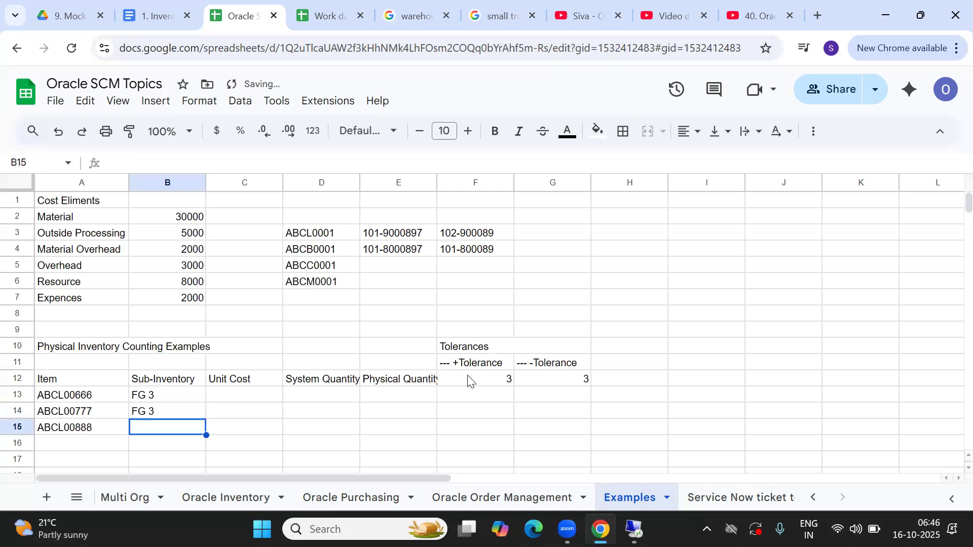
text(F)
key(Tab)
Enter unit costs of 50000, 60000 and 70000 for the three items in cells C13 to C15.
key(Up)
key(Up)
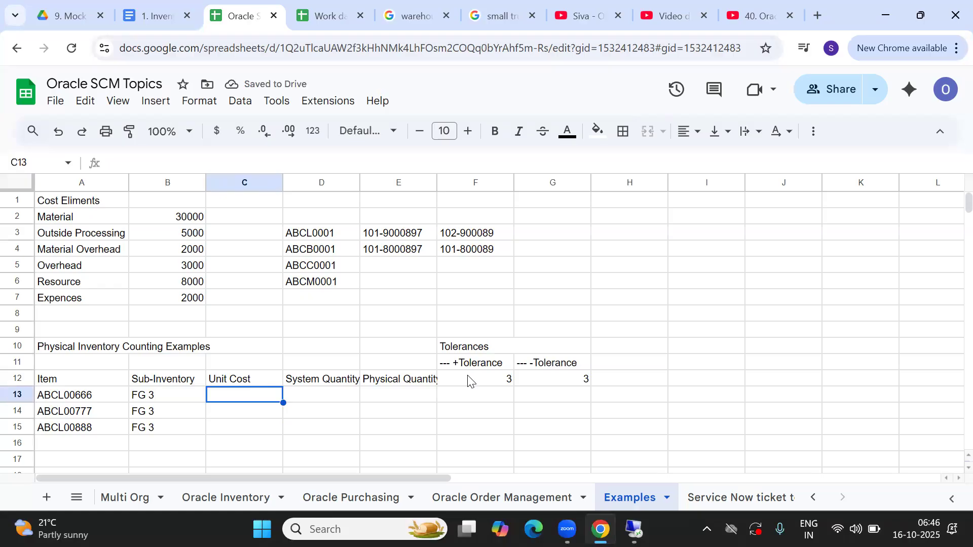
text(50000)
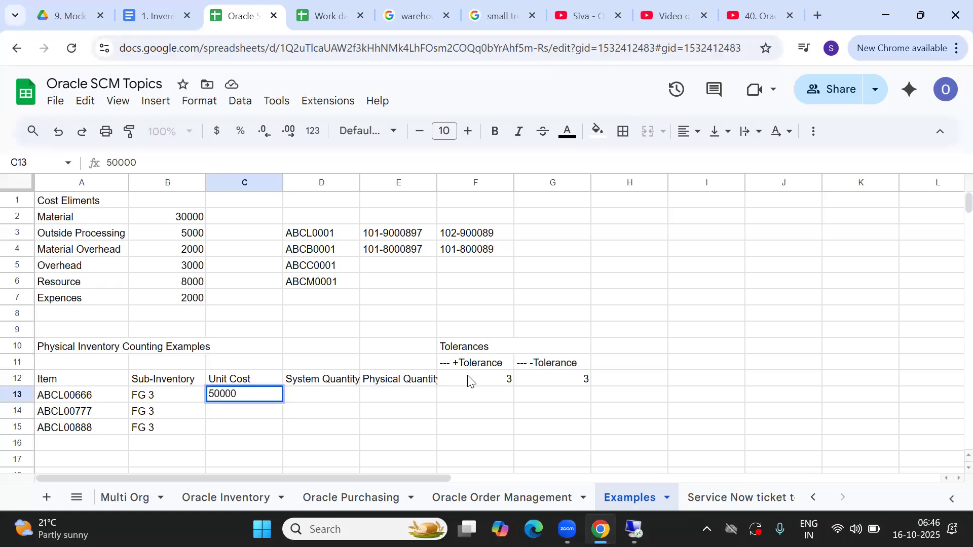
key(Return)
text(60000)
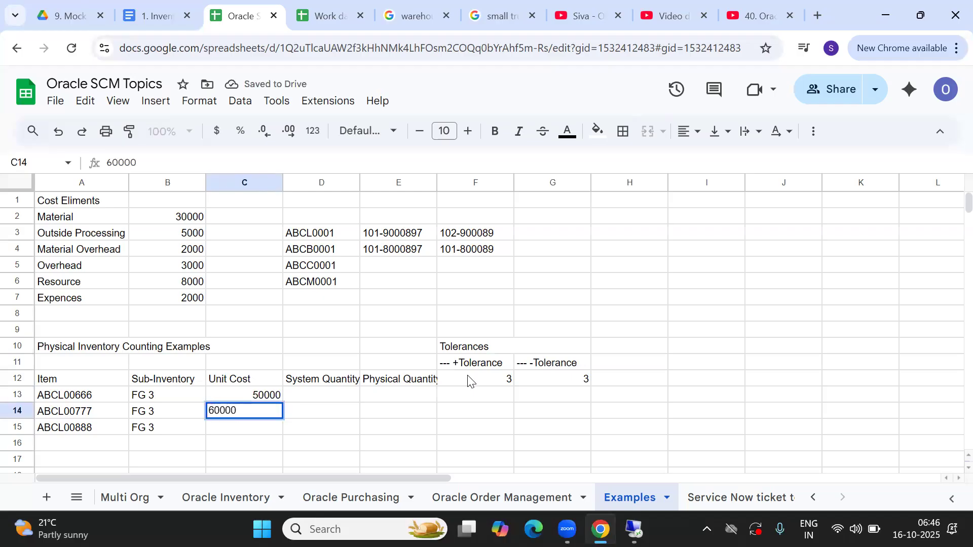
key(Return)
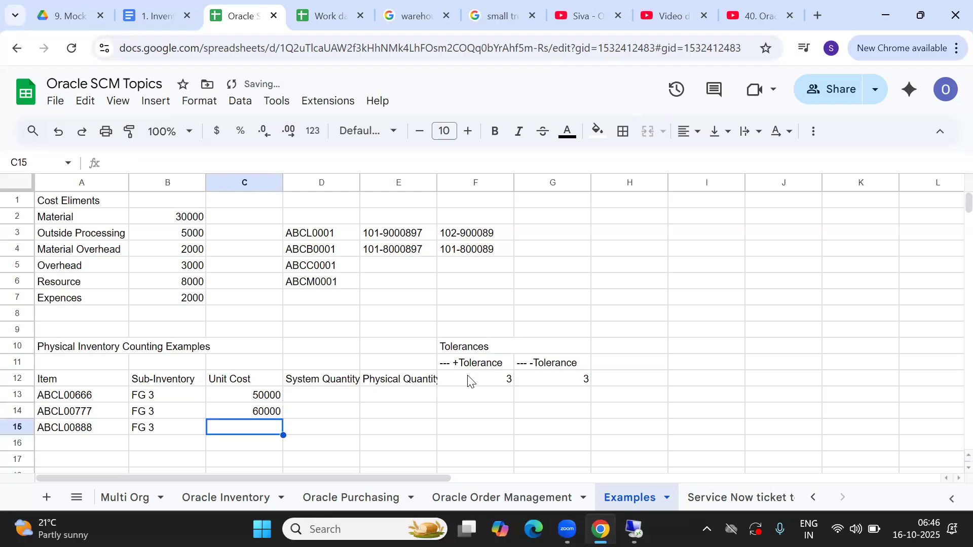
text(70000)
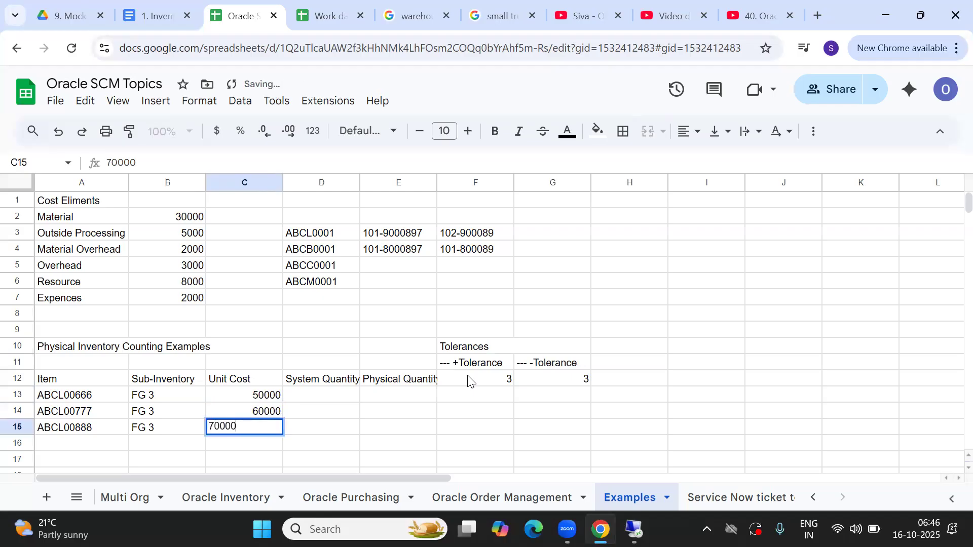
key(Tab)
Enter system quantities of 100, 200 and 300 for the three items in cells D13 to D15.
key(Up)
key(Up)
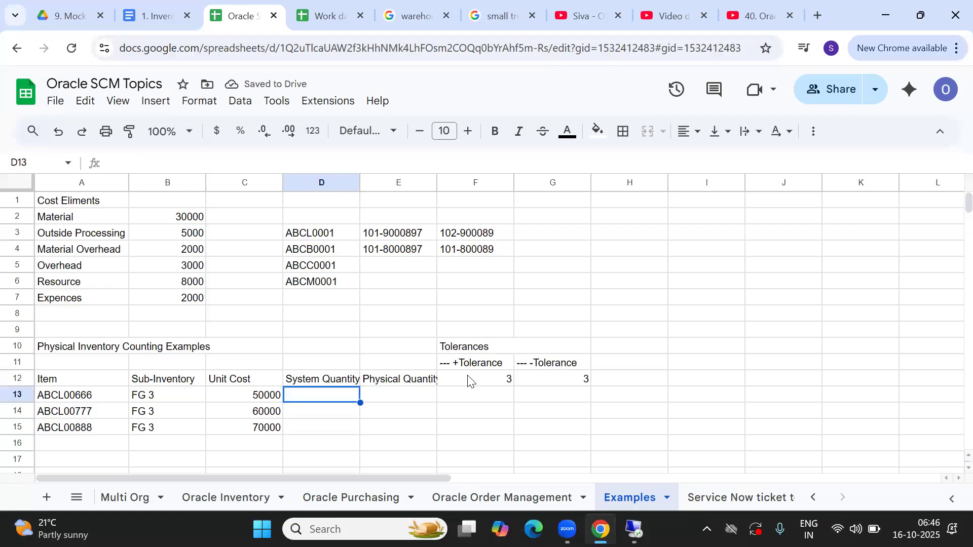
text(1000)
key(BackSpace)
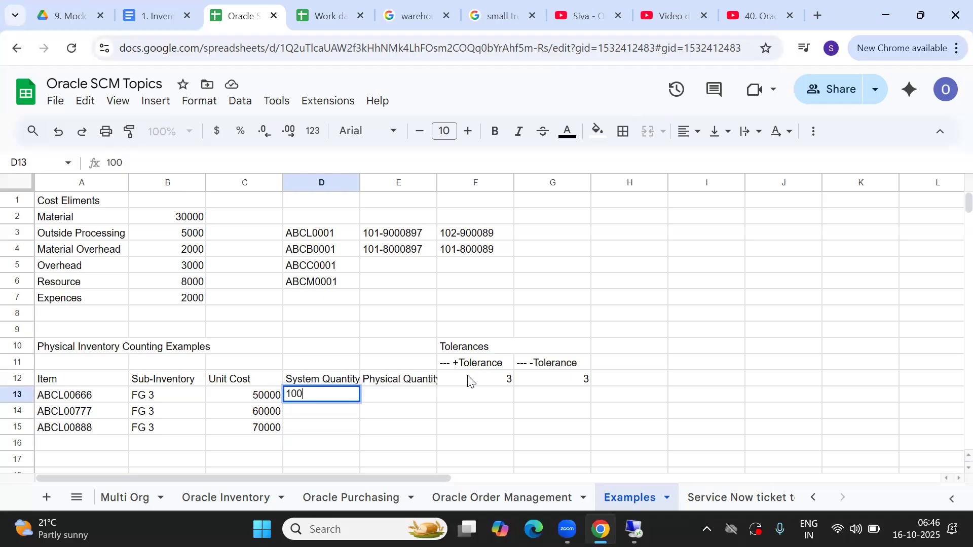
key(Return)
text(200)
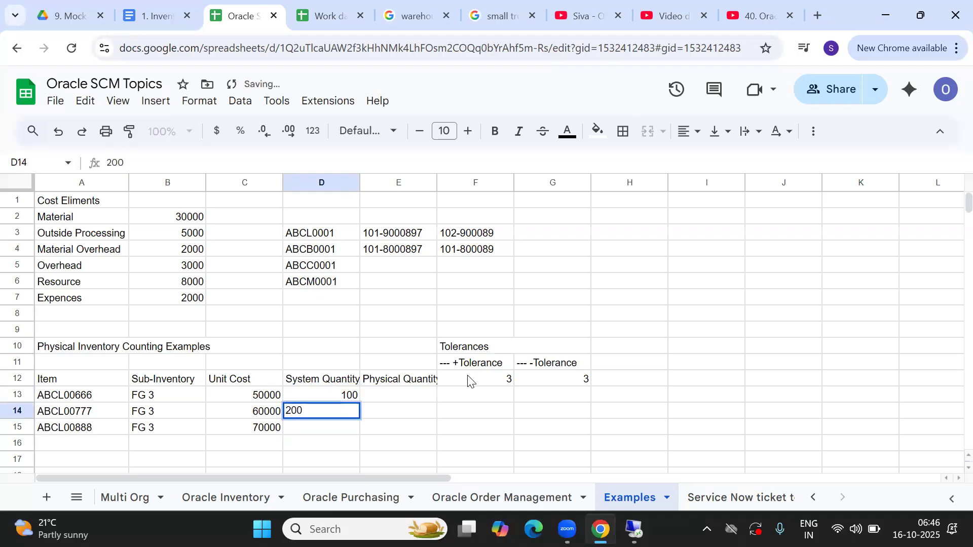
key(Return)
text(300)
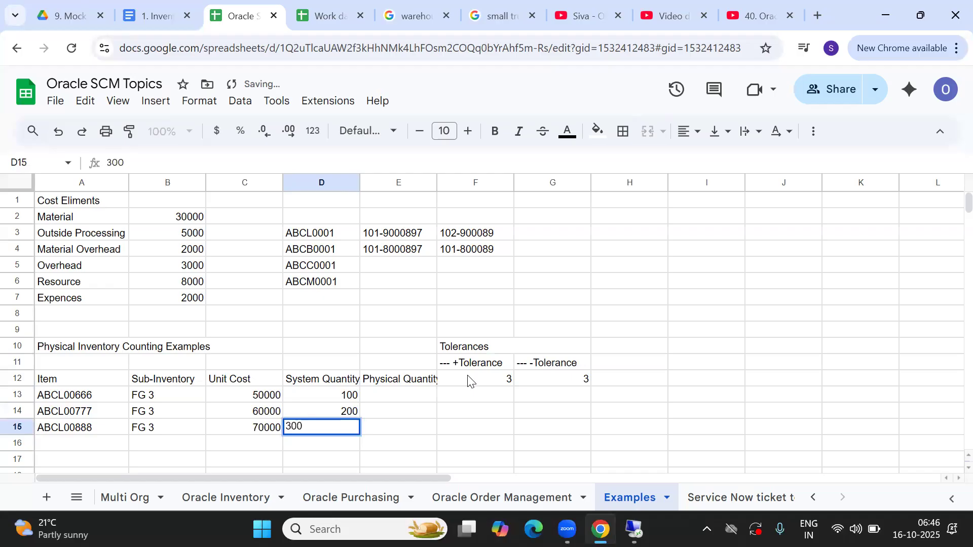
Switch to Oracle Applications and check the subinventories and transaction quantities of items ABCL00666, ABCL00777 and ABCL00888, then return to the spreadsheet.
key(alt+Tab)
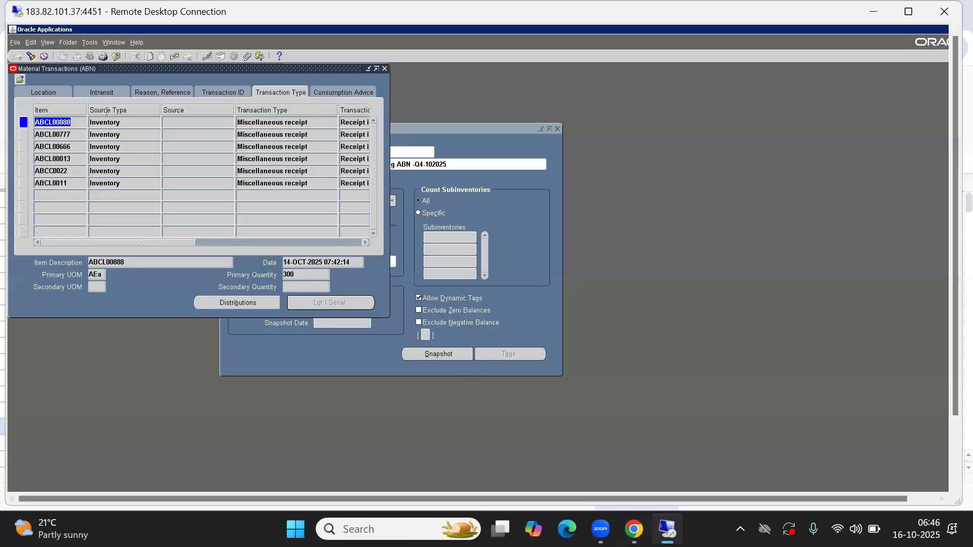
click(47, 89)
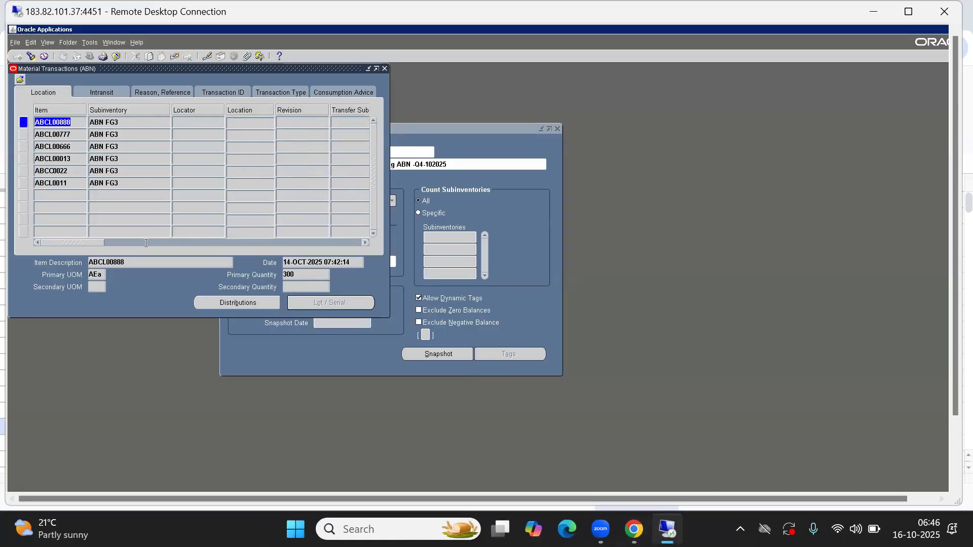
drag(91, 242, 233, 241)
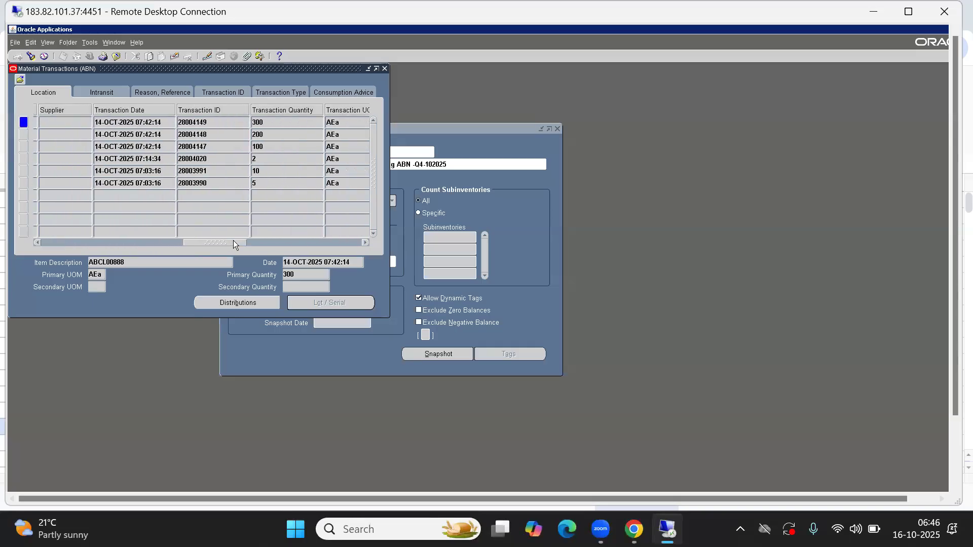
click(268, 148)
click(263, 131)
click(267, 121)
key(alt+Tab)
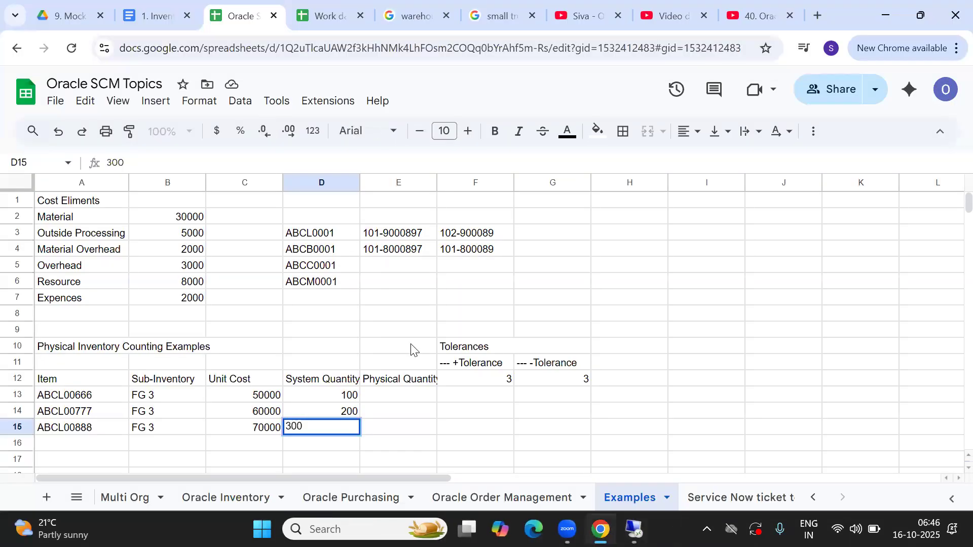
Enter physical quantities of 80 for ABCL00666 in cell E13 and 195 for ABCL00777 in cell E14.
key(Tab)
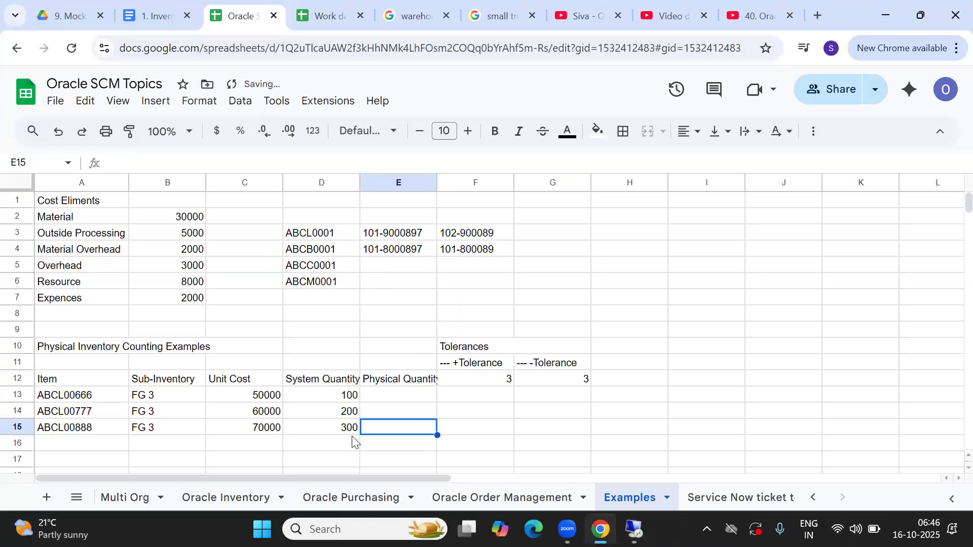
key(Up)
key(Up)
key(Up)
key(Down)
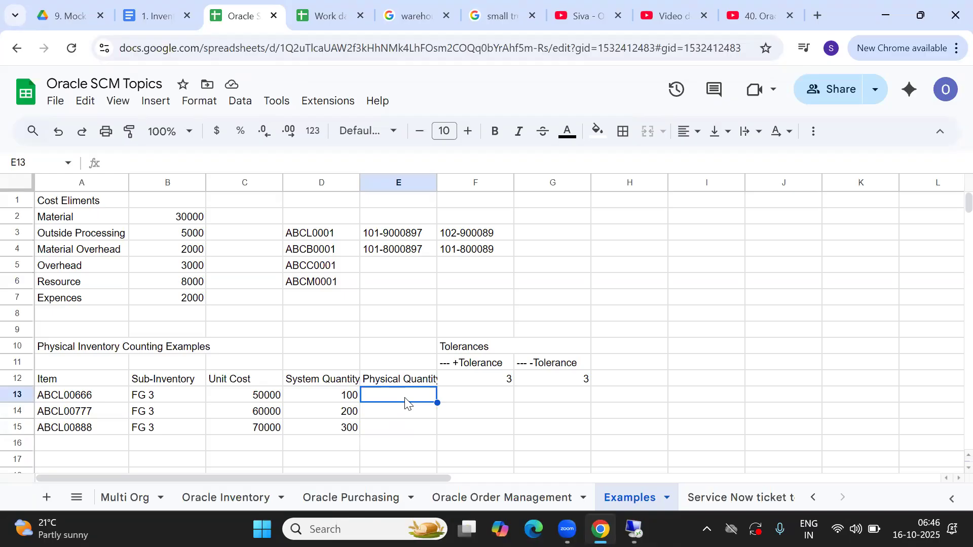
text(80)
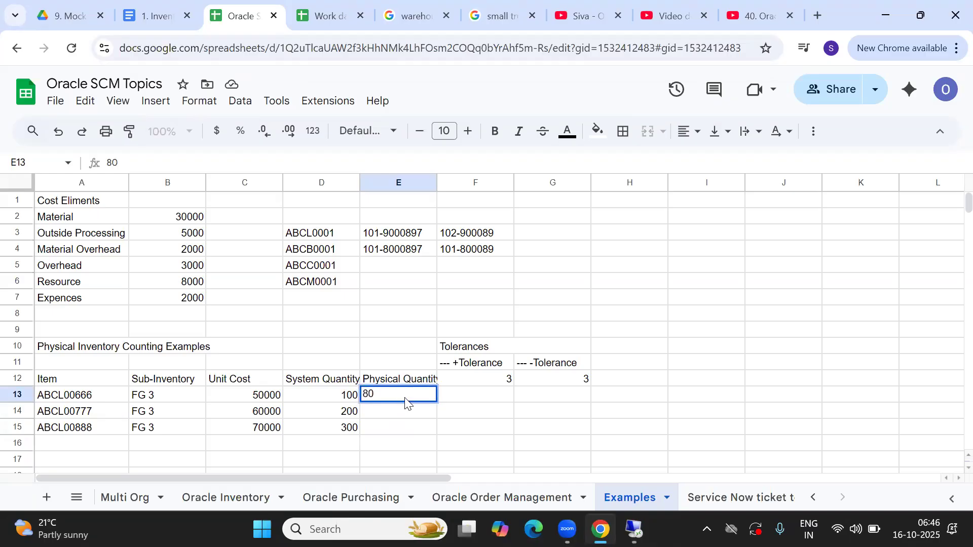
key(Return)
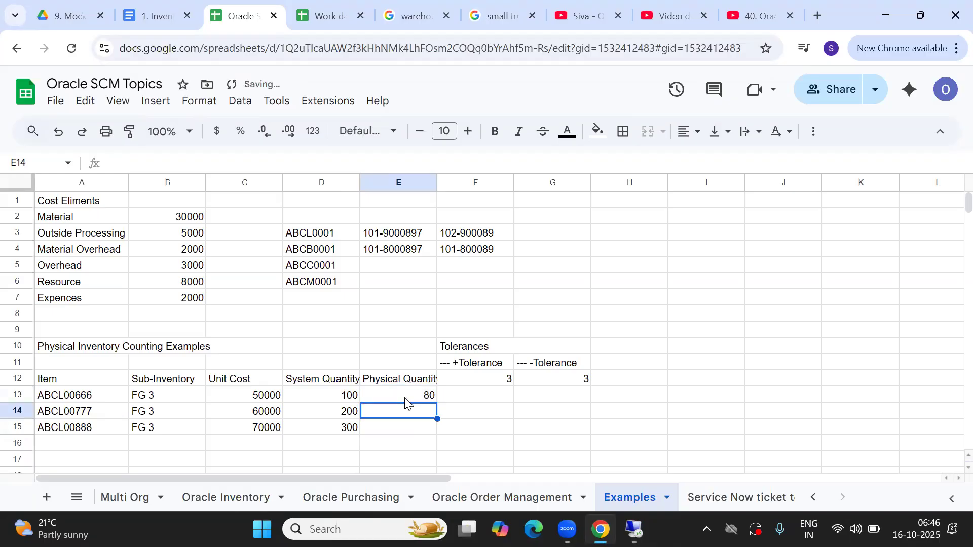
text(19)
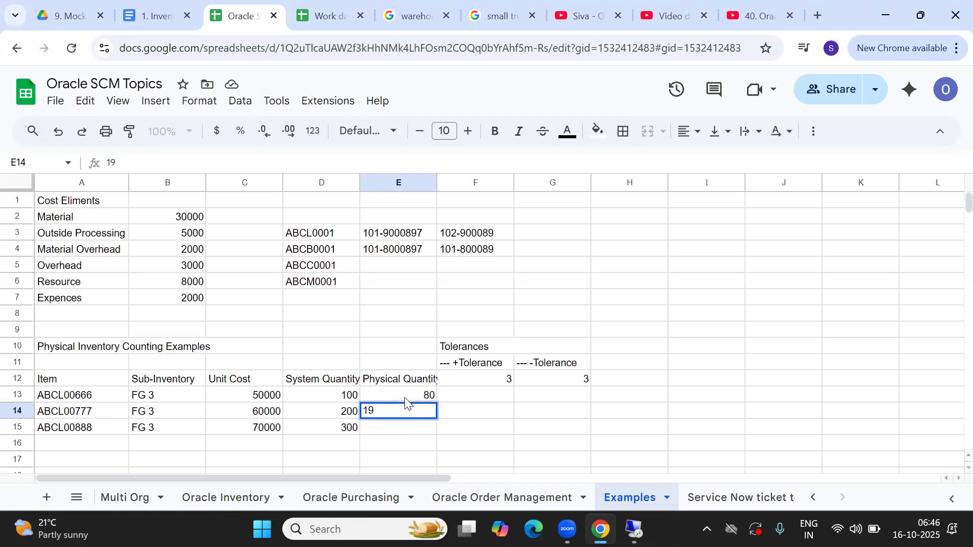
text(5)
key(Tab)
key(Return)
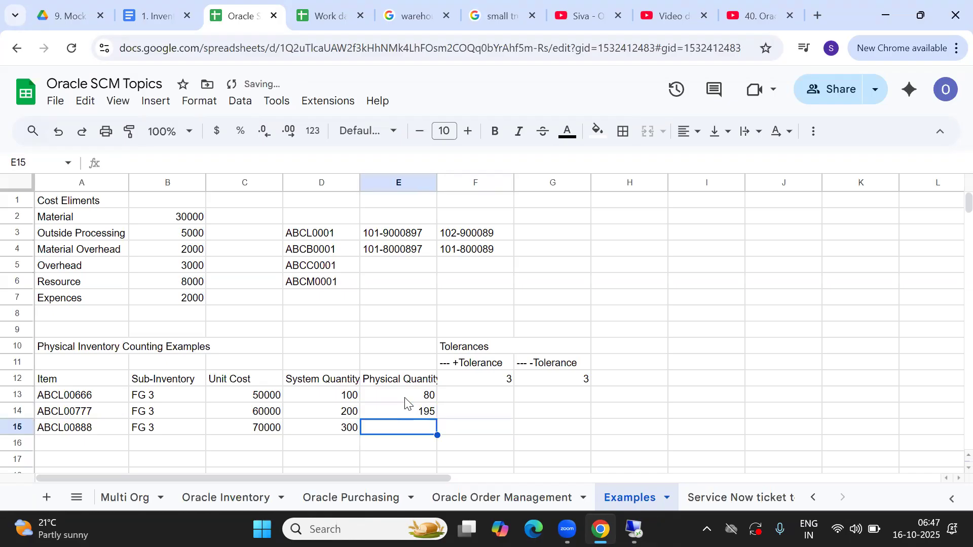
Review the physical quantities entered for ABCL00666 and ABCL00777.
key(Up)
key(Up)
key(Up)
key(Down)
key(Up)
key(Down)
key(Down)
key(Up)
key(Up)
key(Down)
key(Down)
Enter a physical quantity of 330 for item ABCL00888 in cell E15.
key(Down)
text(3)
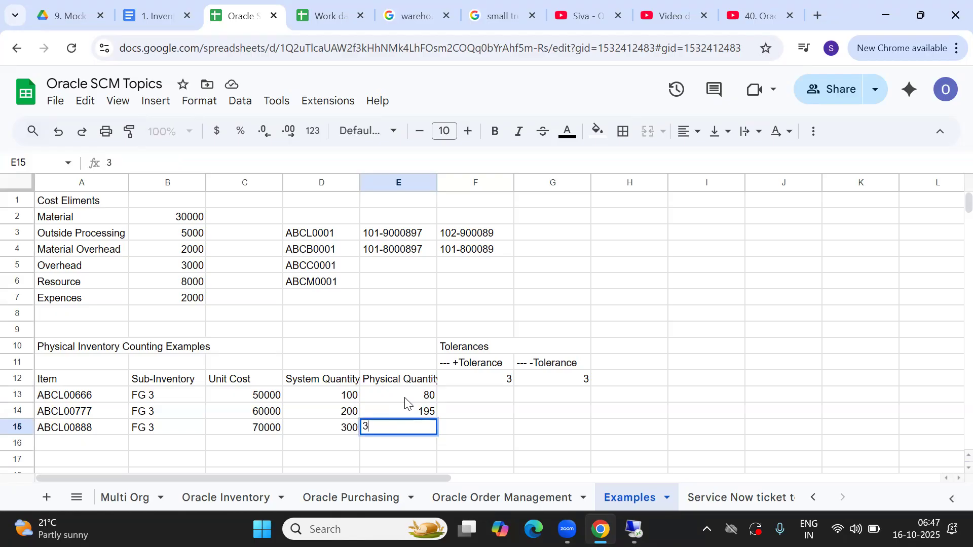
text(30)
key(Tab)
Compare the system quantities with the physical quantities of the three items.
key(Left)
key(Left)
key(Right)
key(Left)
key(Right)
key(Left)
key(Right)
key(Left)
key(Right)
click(406, 399)
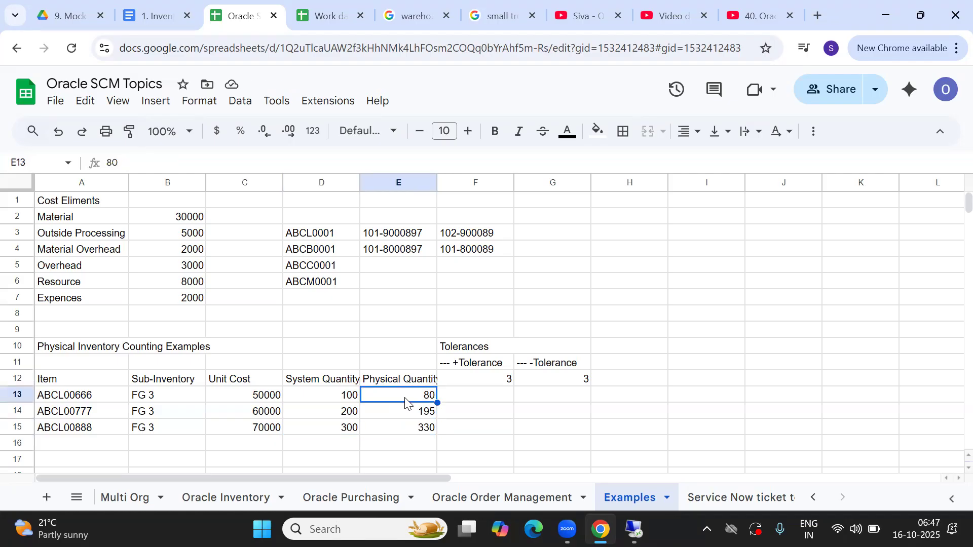
key(Left)
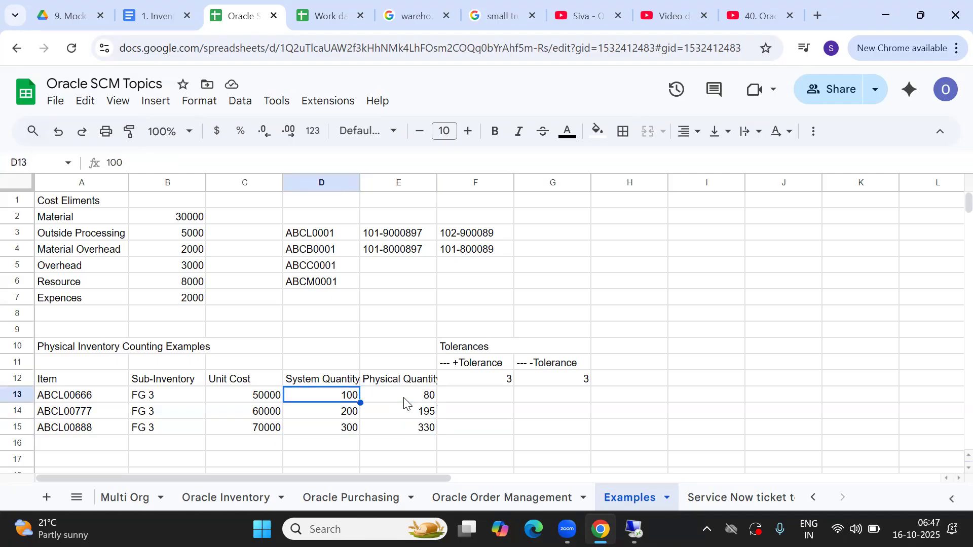
drag(325, 396, 325, 434)
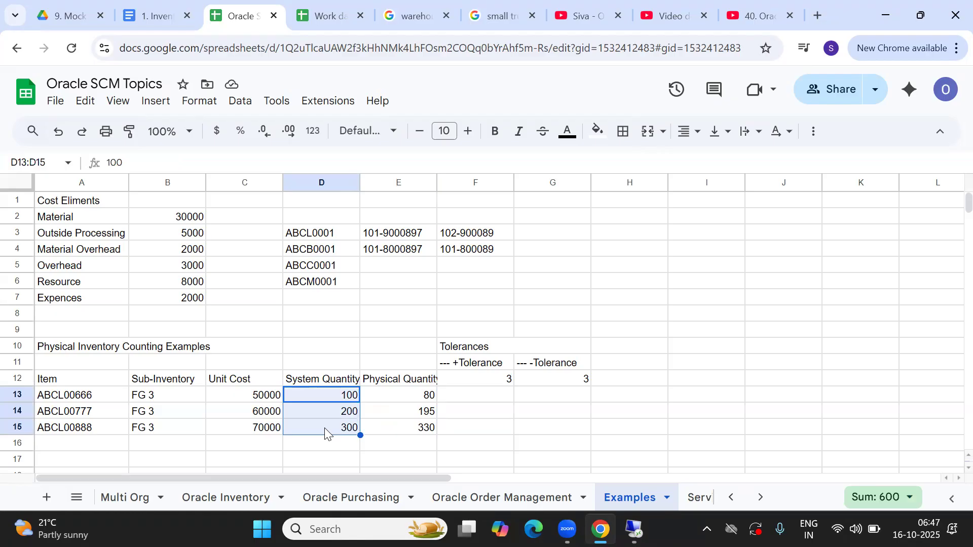
Enter the heading "Approval Required?" in cell H12 beside the tolerance columns.
click(476, 380)
key(Right)
key(Right)
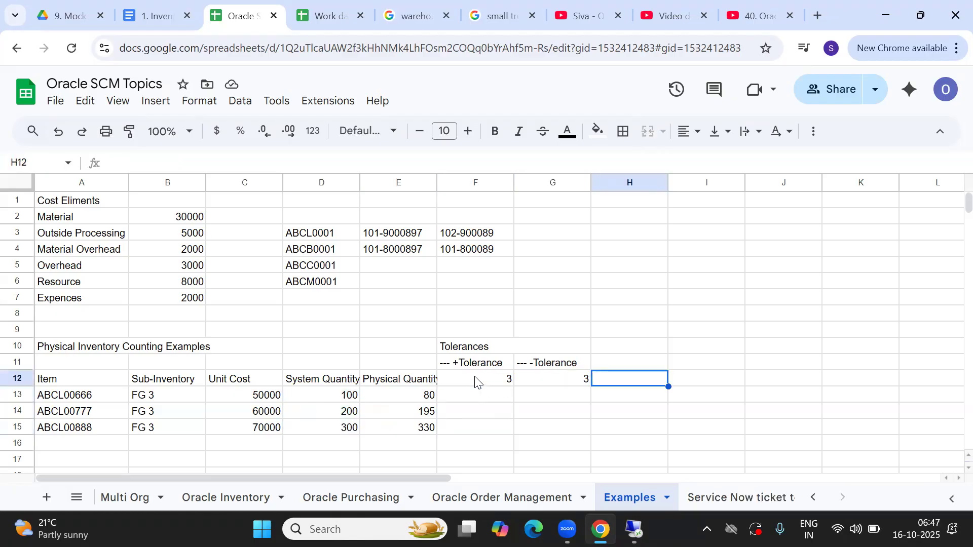
key(Up)
key(Down)
text(Approval Reu)
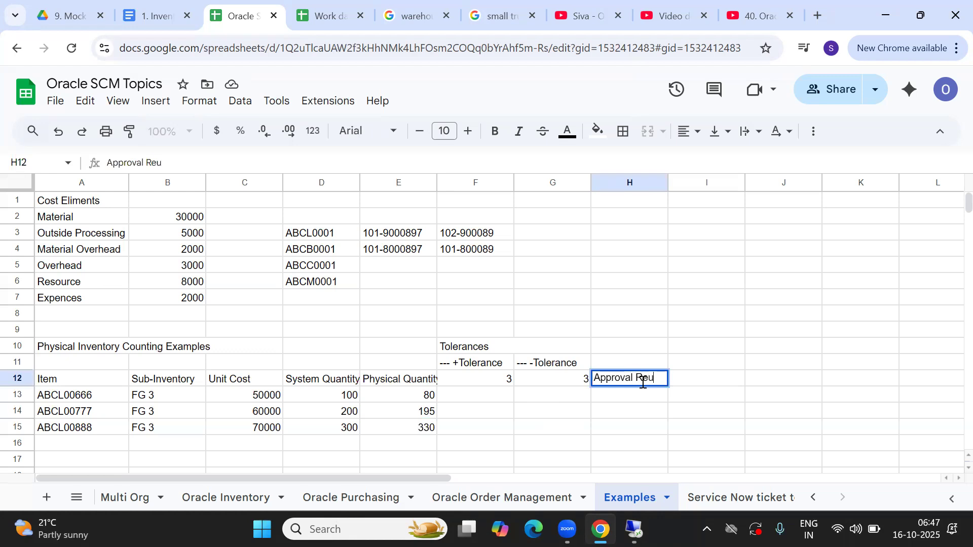
key(BackSpace)
text(quired?)
key(Right)
key(Down)
key(Left)
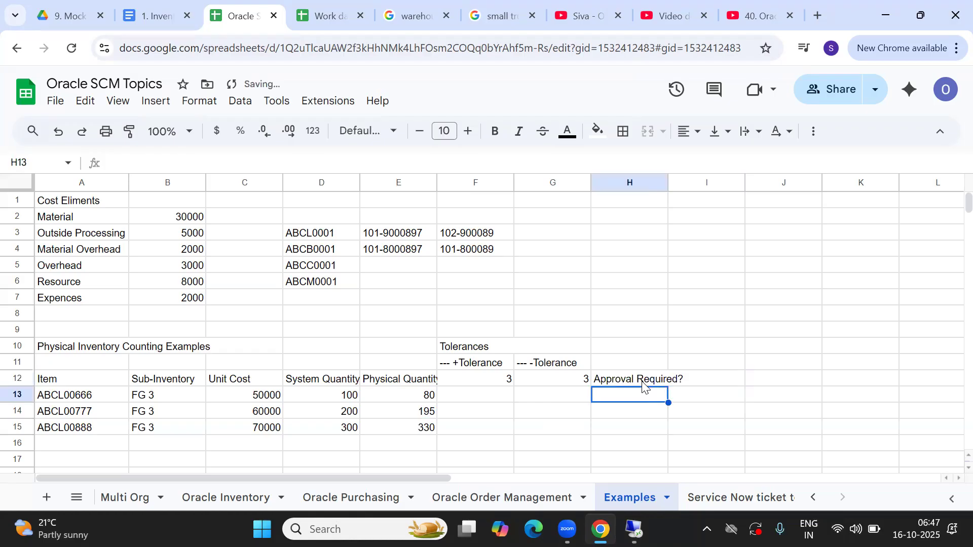
Enter 103 as the positive tolerance limit for item ABCL00666 in cell F13.
key(Left)
key(Left)
key(Left)
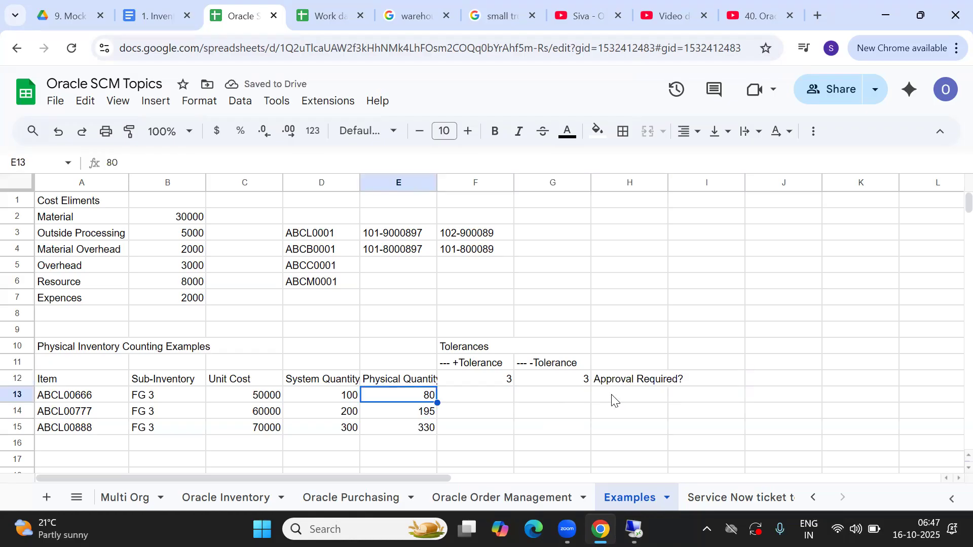
drag(315, 396, 310, 434)
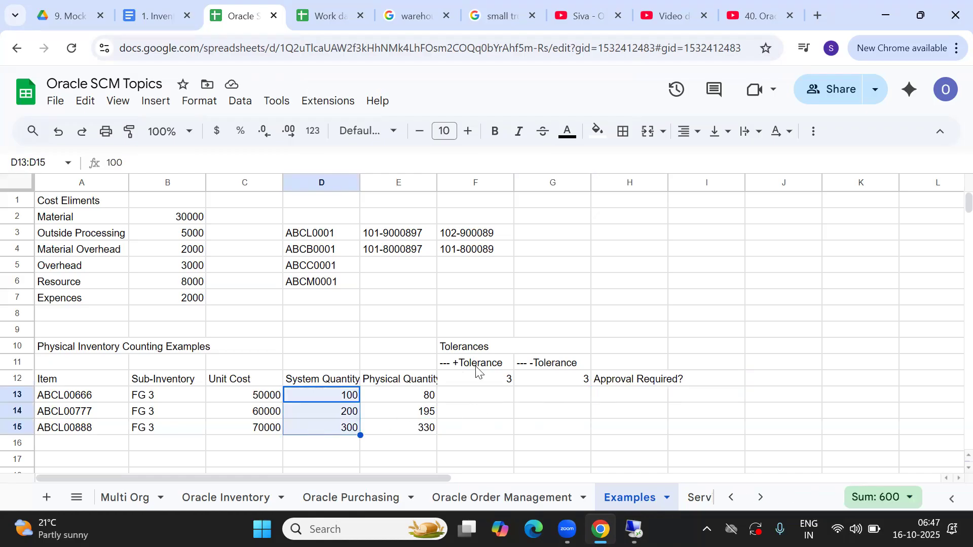
click(487, 398)
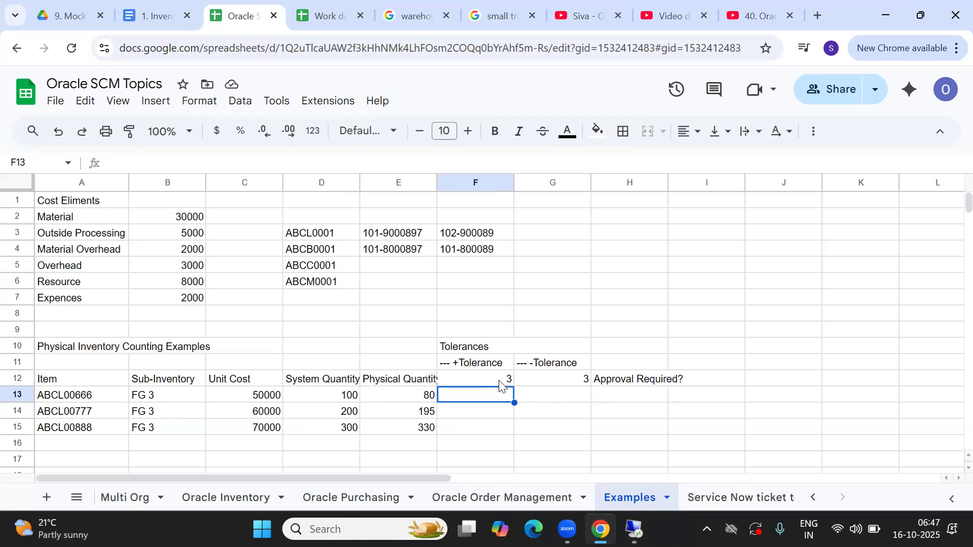
text(103)
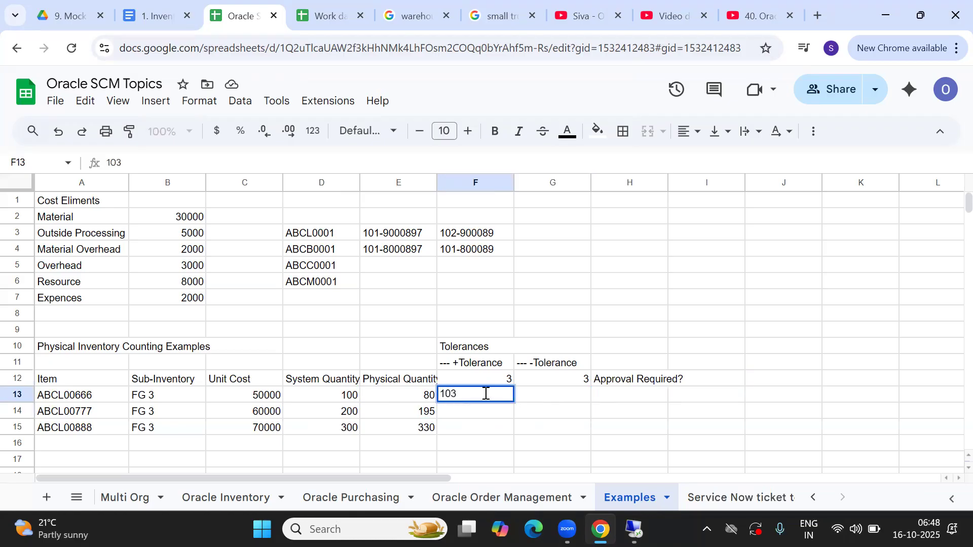
key(Return)
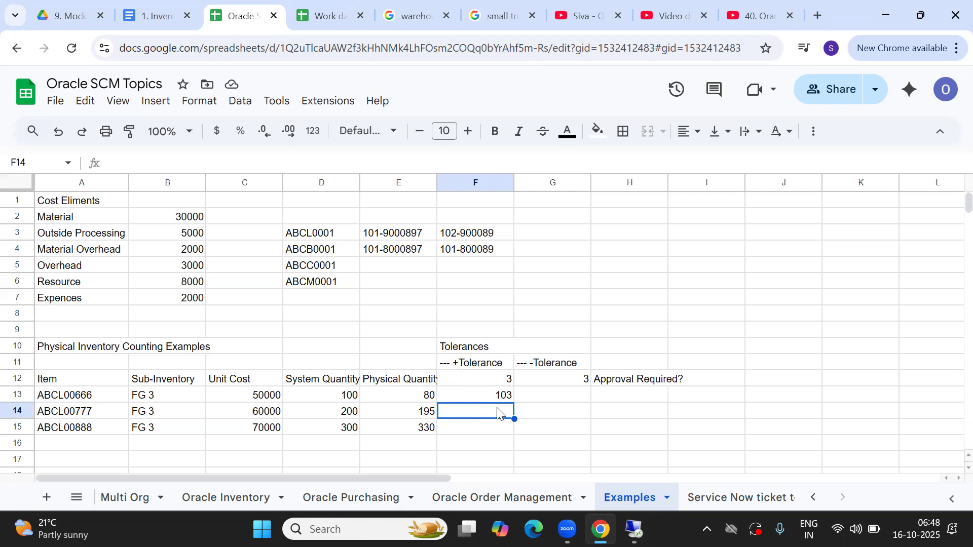
click(339, 412)
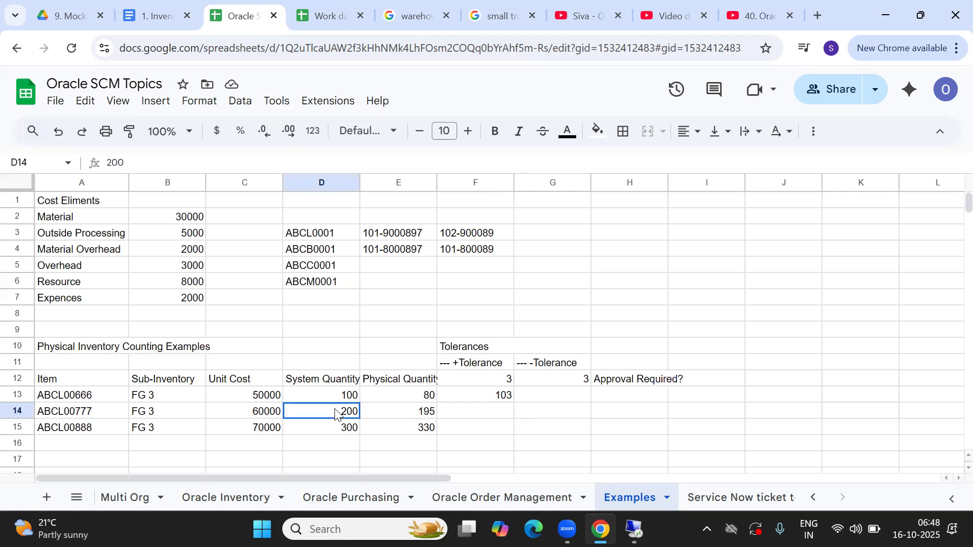
Enter positive tolerance limits of 206 for item ABCL00777 in F14 and 309 for item ABCL00888 in F15.
click(486, 420)
text(206)
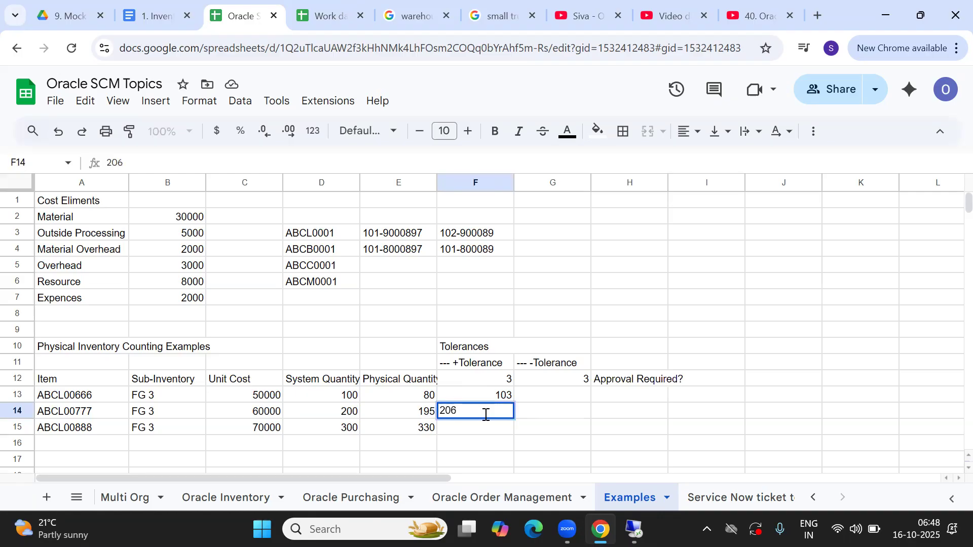
key(Return)
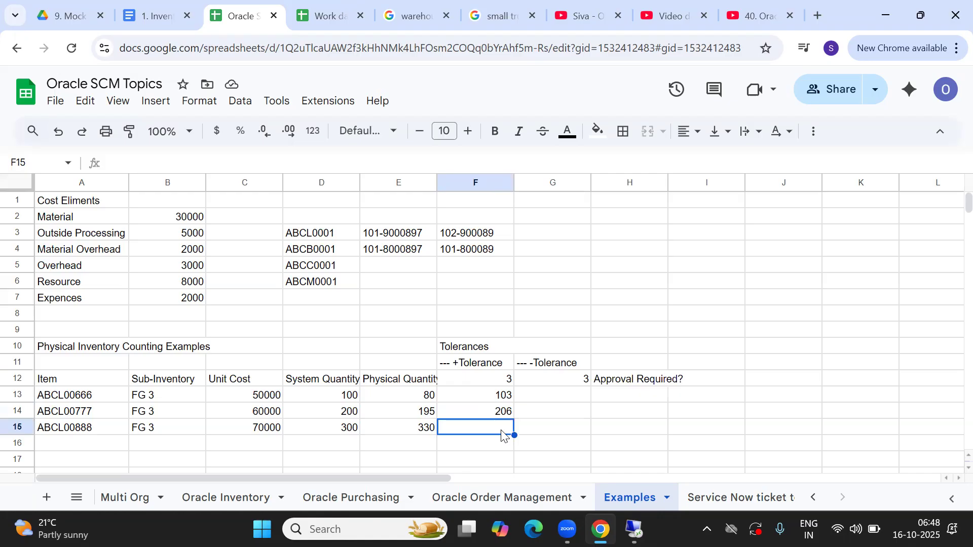
text(309)
key(Tab)
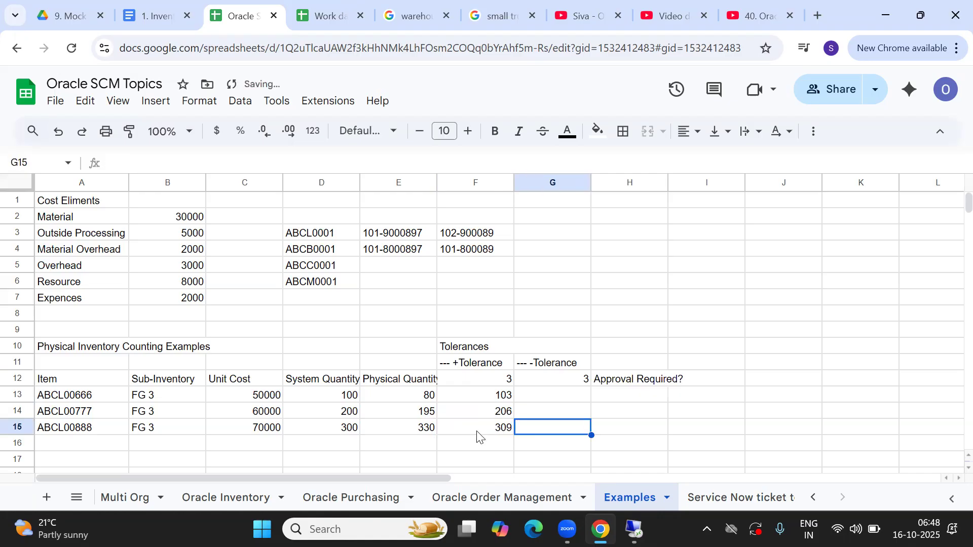
drag(497, 379, 485, 430)
click(492, 428)
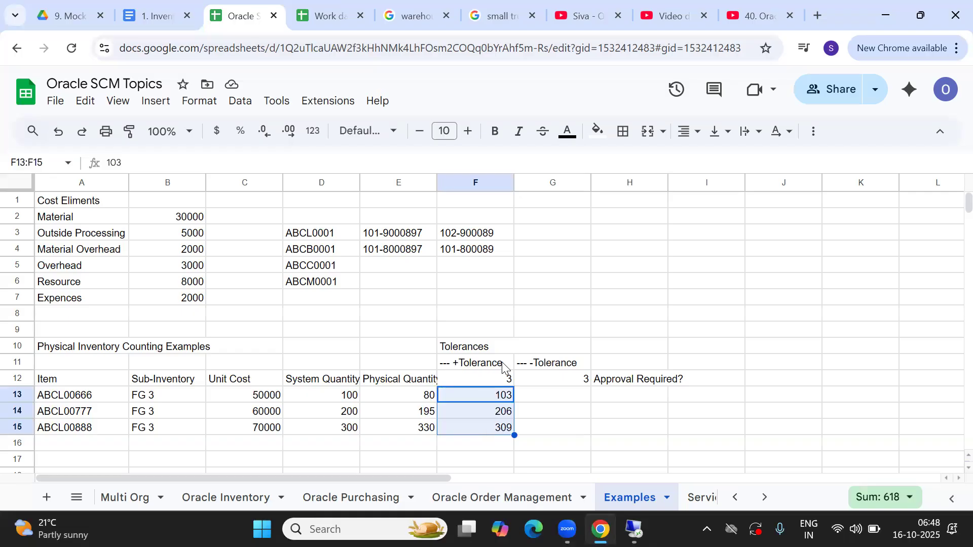
Enter 97, 194 and 291 as the negative tolerance limits in G13:G15 and widen the "Approval Required?" column slightly.
click(572, 395)
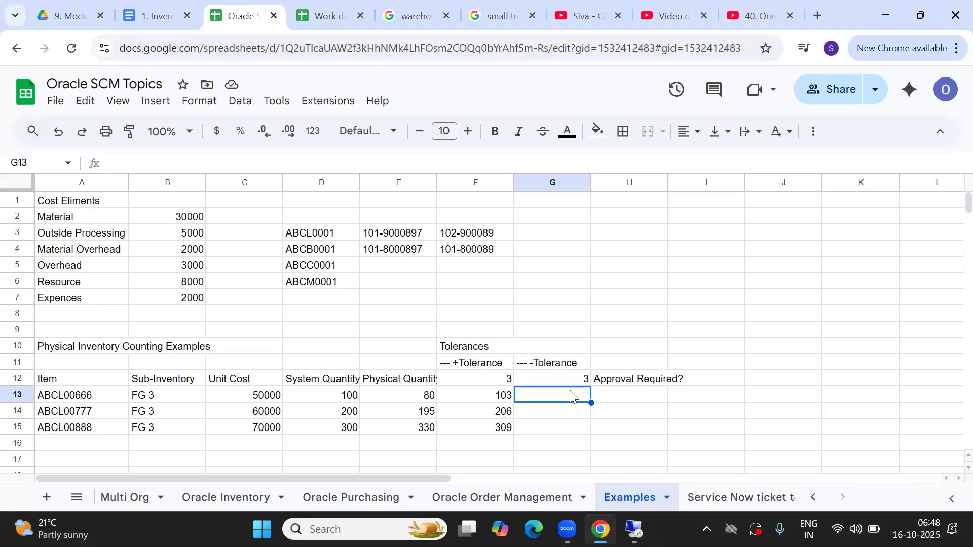
text(97)
key(Return)
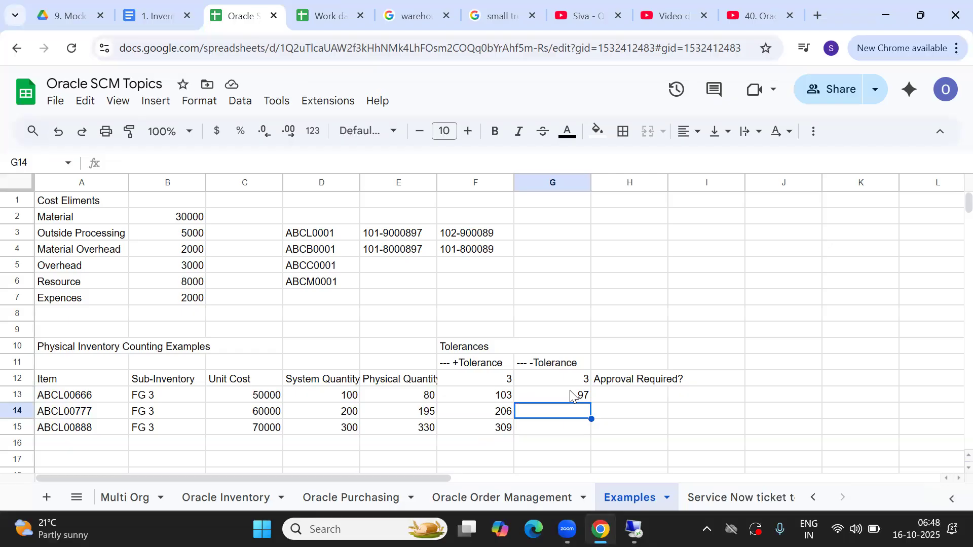
text(194)
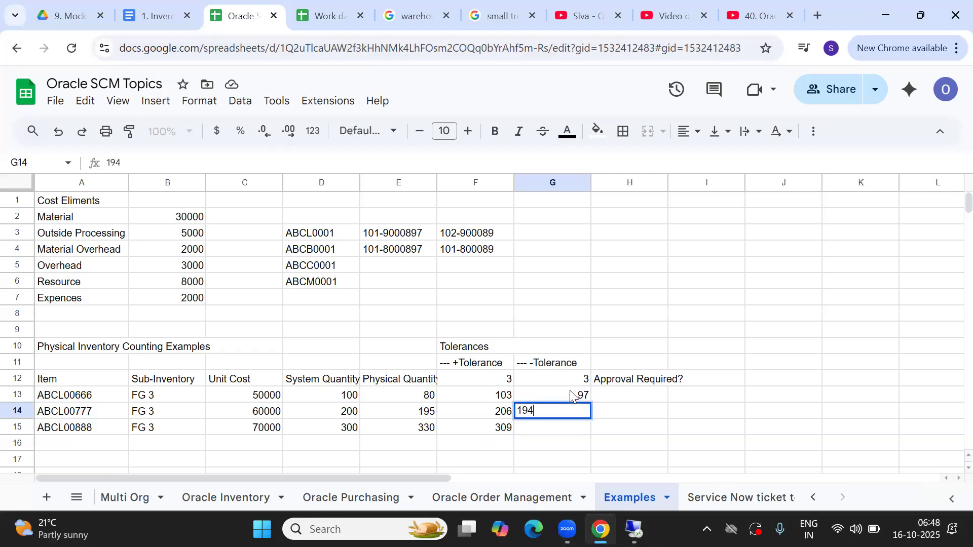
key(Return)
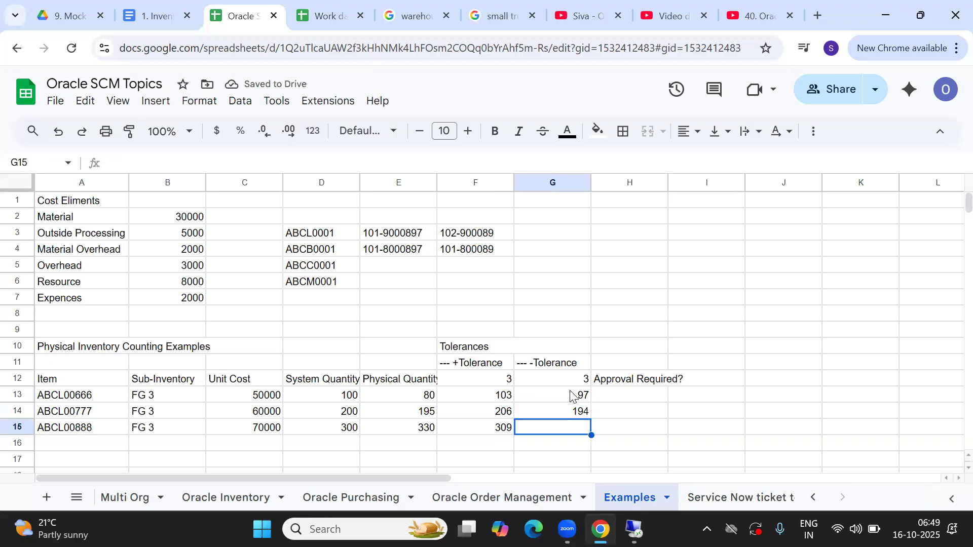
text(291)
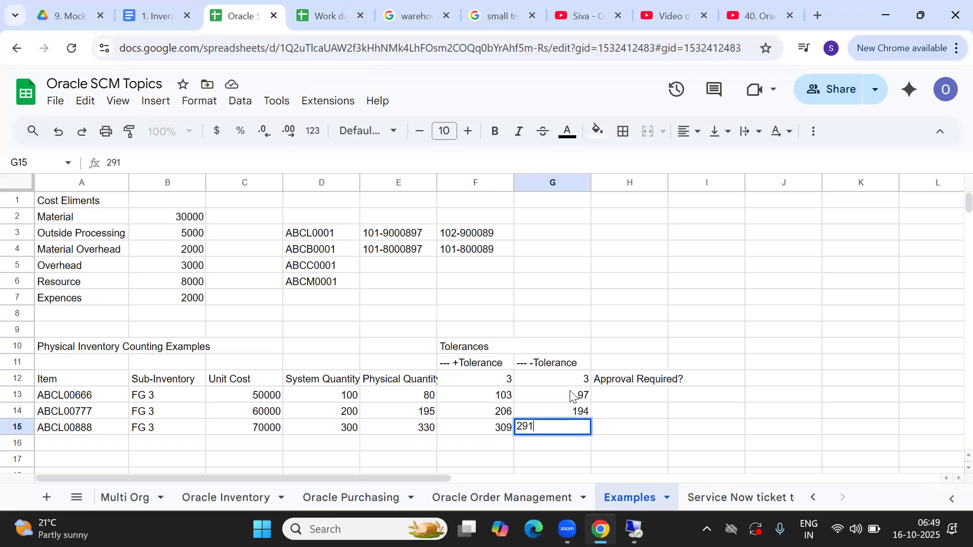
key(Tab)
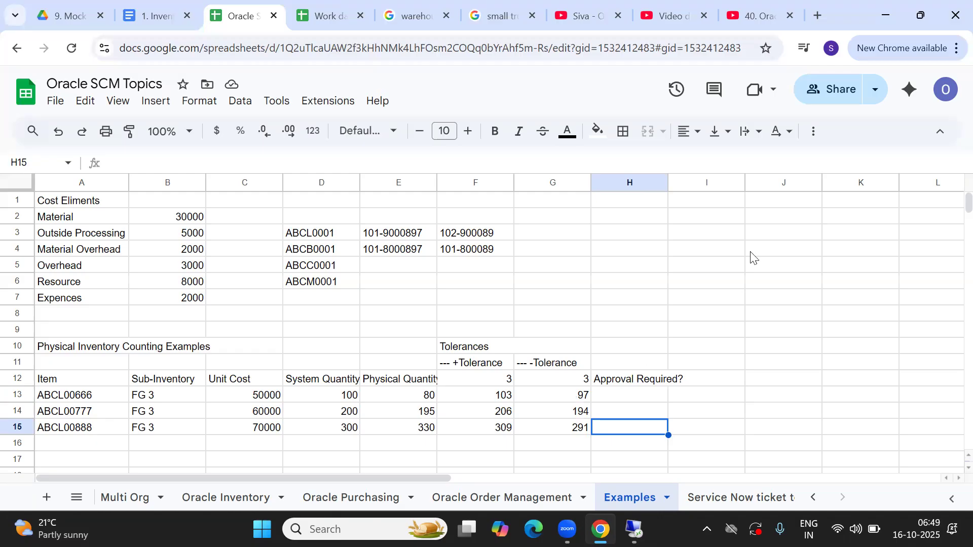
drag(668, 183, 687, 183)
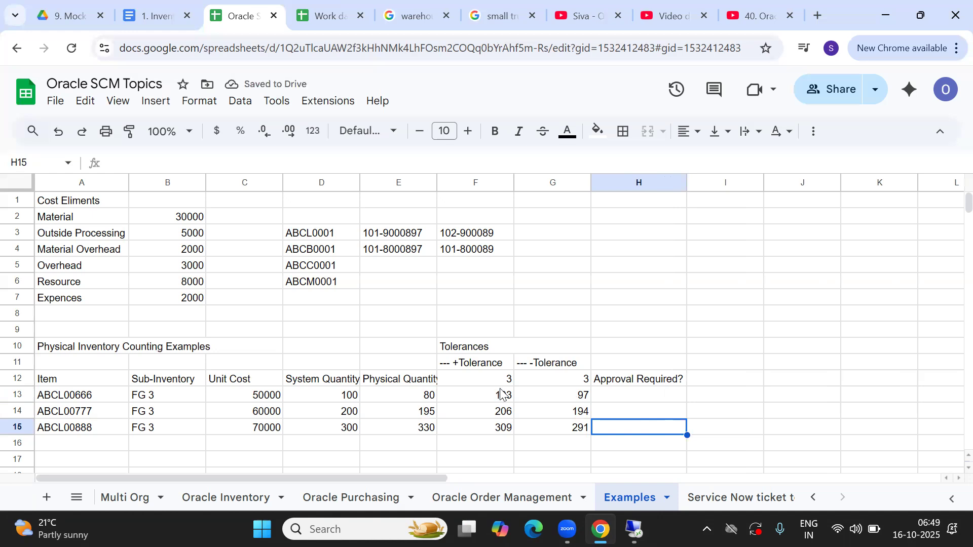
Review the positive and negative tolerance limits of the three items alongside their physical quantities.
click(464, 411)
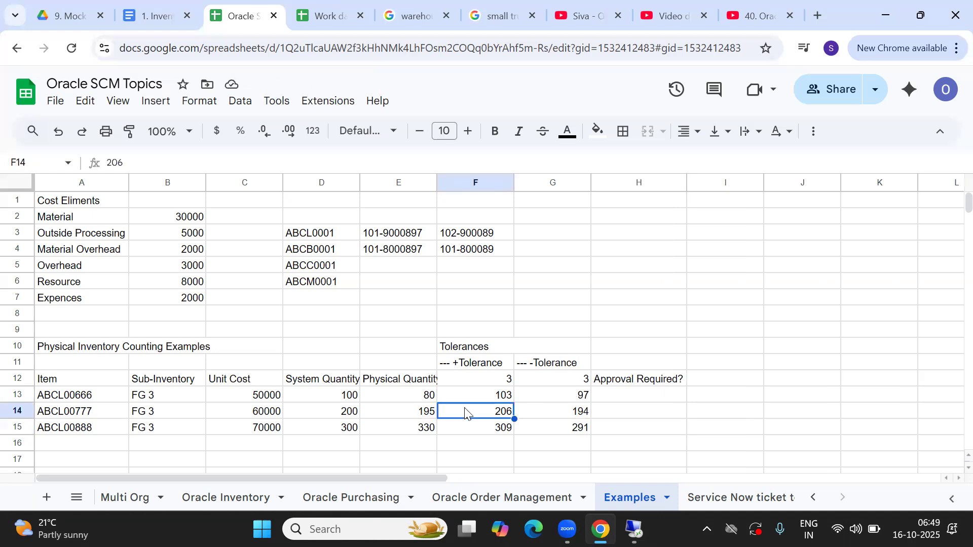
click(542, 416)
key(Down)
key(Up)
key(Up)
key(Up)
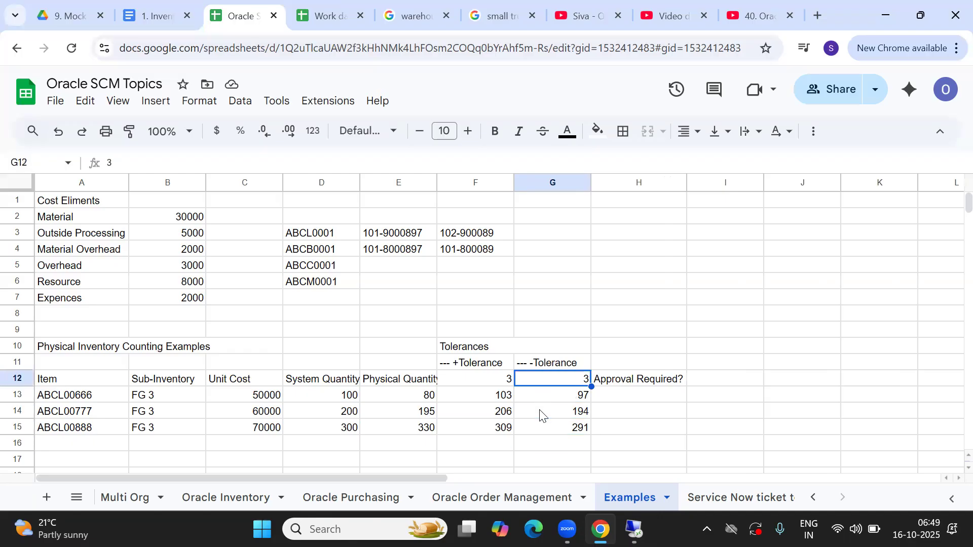
click(495, 400)
shift+click(574, 431)
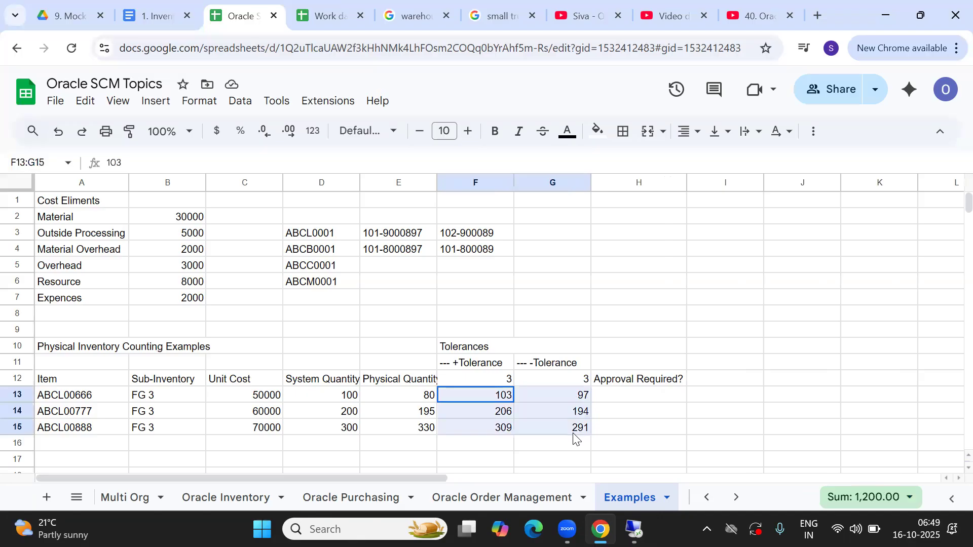
click(495, 394)
click(579, 403)
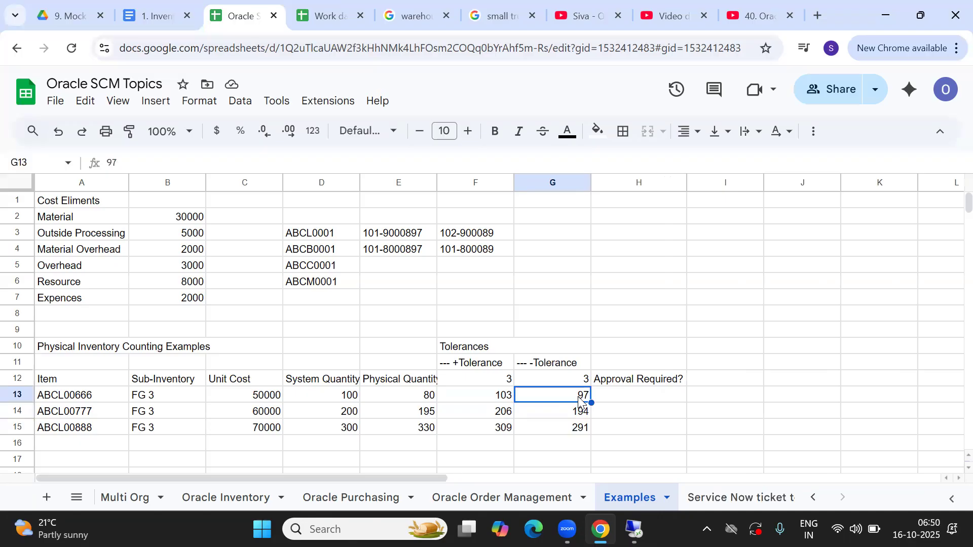
drag(397, 374, 403, 428)
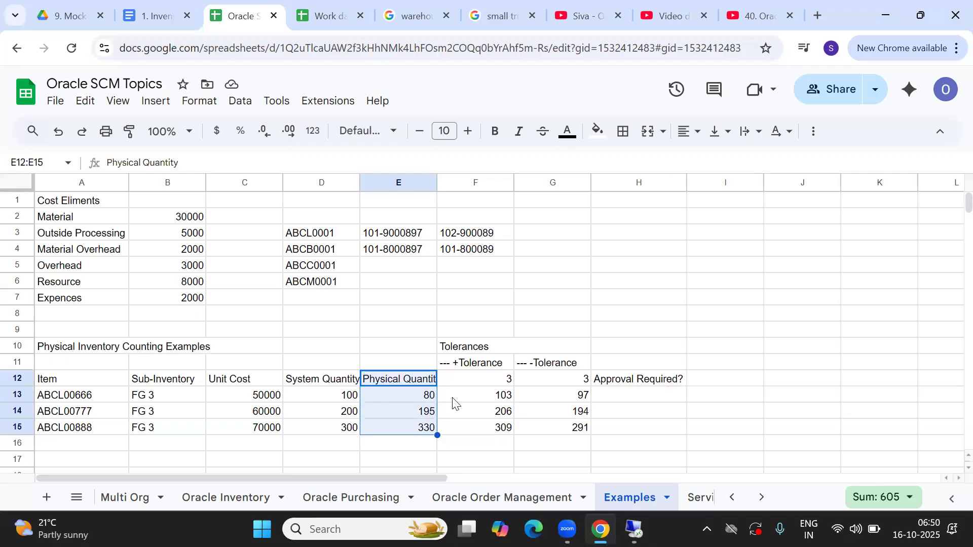
click(542, 401)
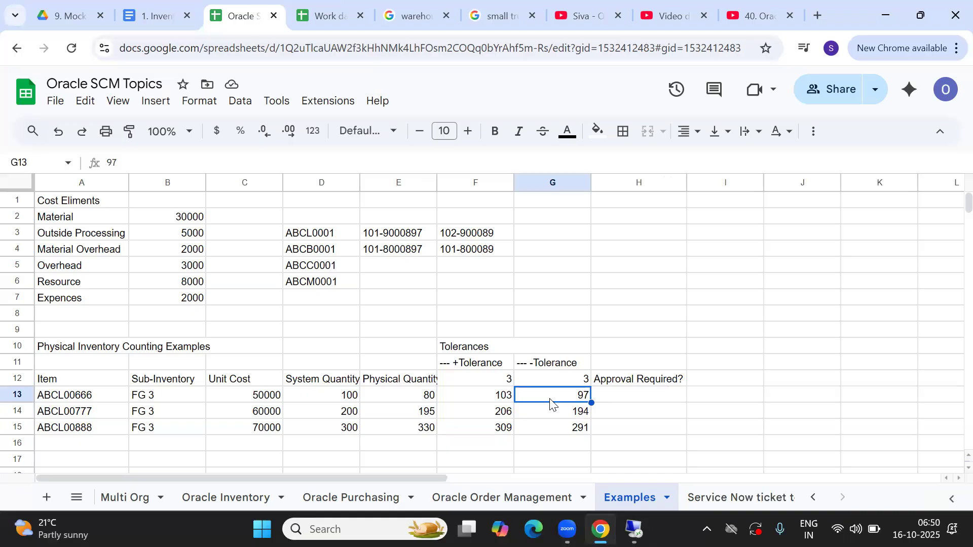
Switch to Oracle Applications, check the items' transaction types in Material Transactions, and return to the Google Sheets example.
click(634, 530)
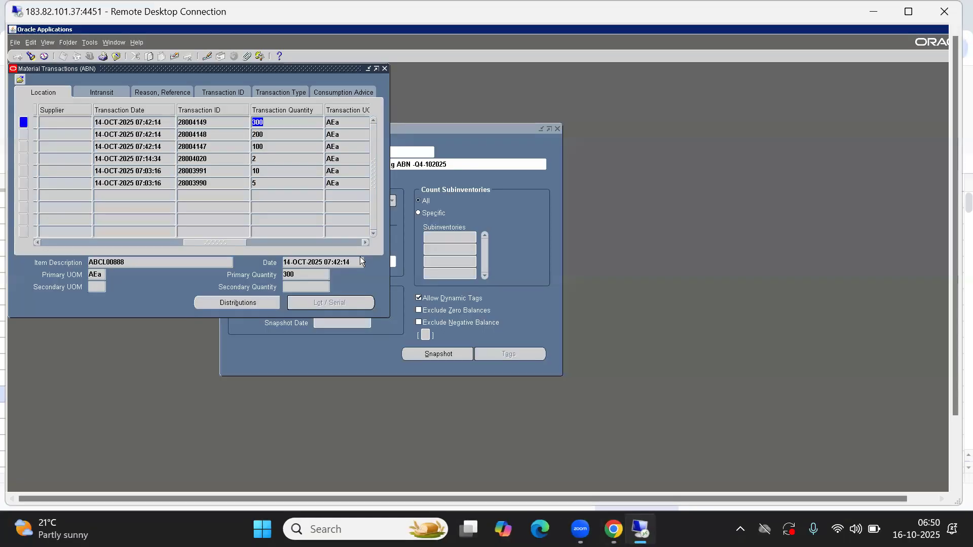
click(289, 93)
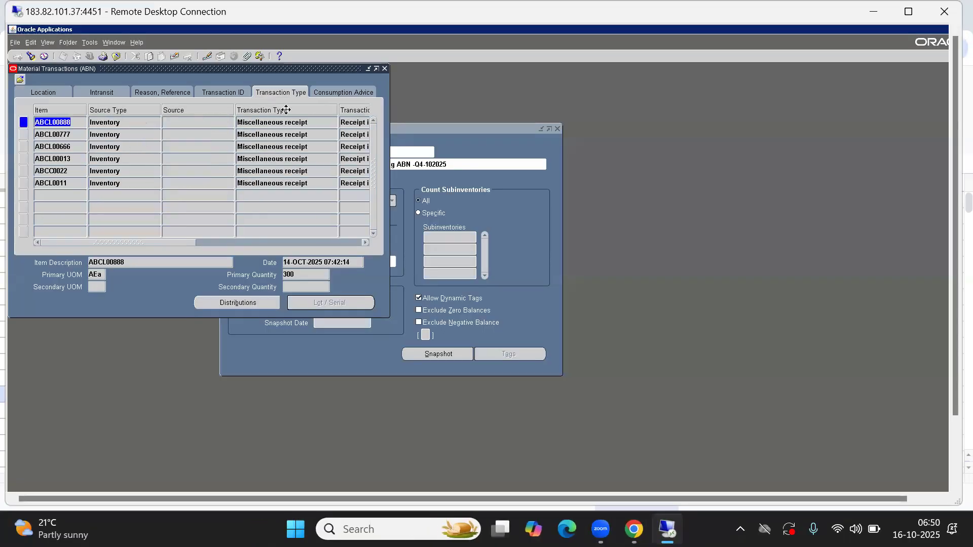
click(268, 125)
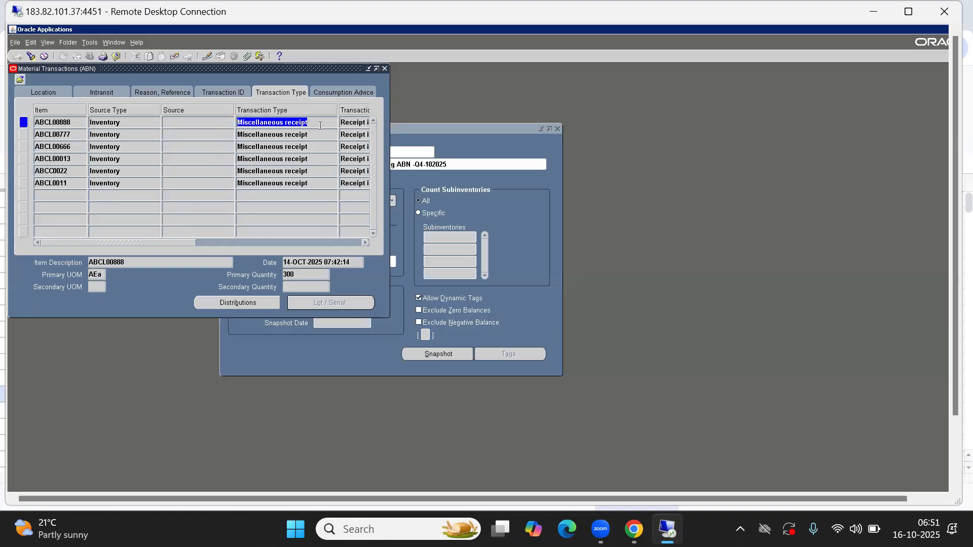
key(alt+Tab)
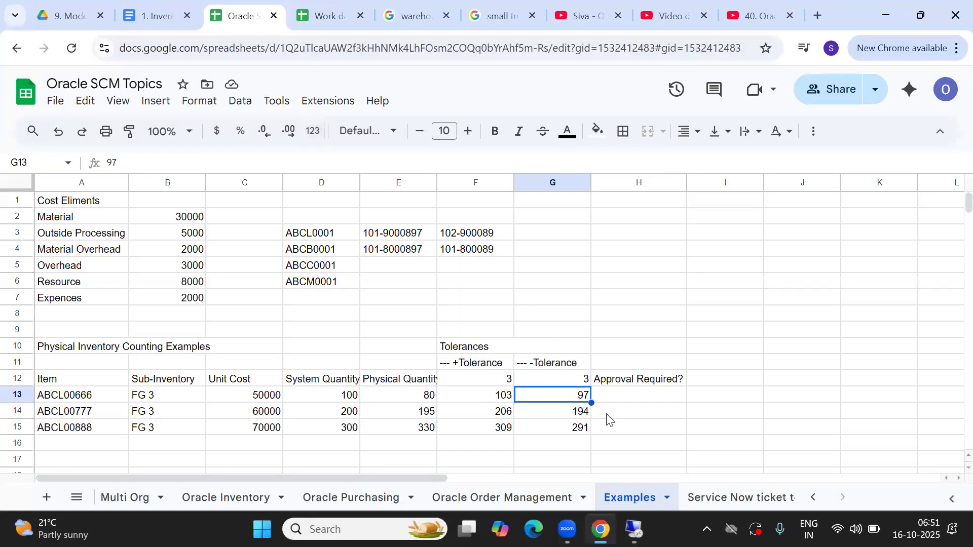
Check the physical quantities against the tolerance limits to judge whether item ABCL00666 requires approval.
click(507, 401)
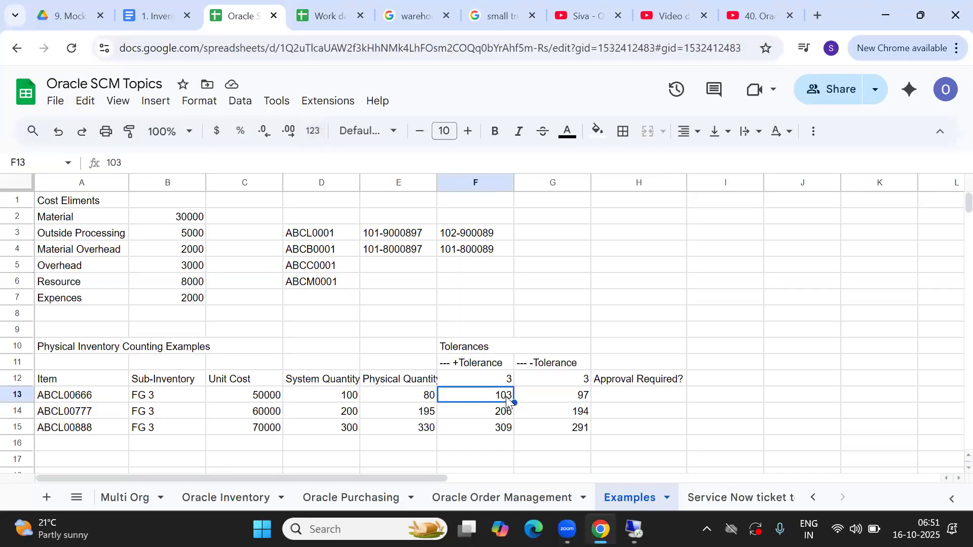
click(543, 400)
click(635, 384)
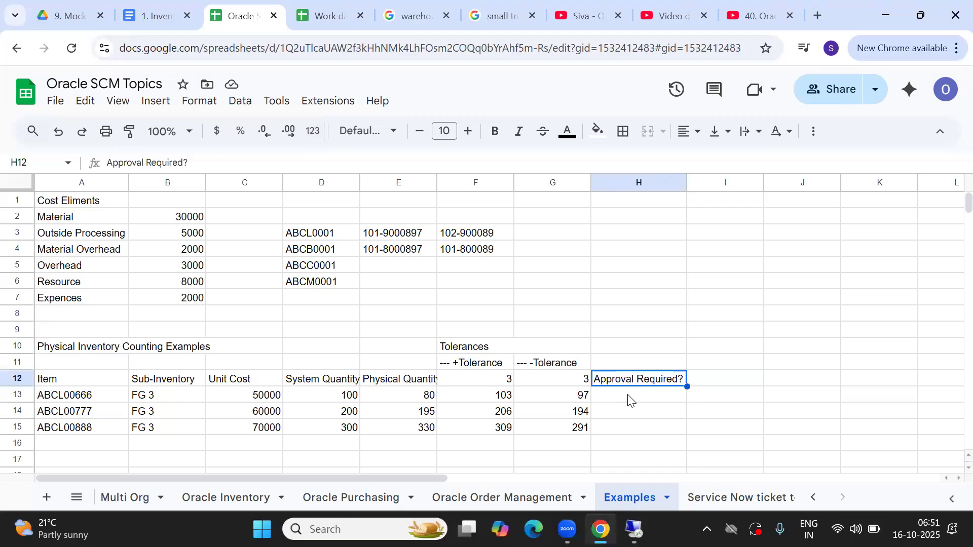
click(629, 400)
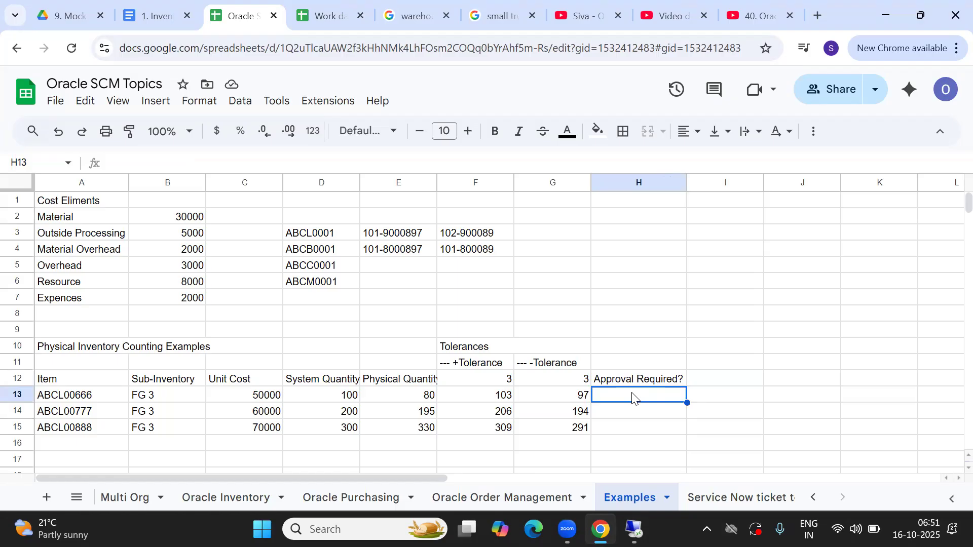
drag(395, 395, 392, 432)
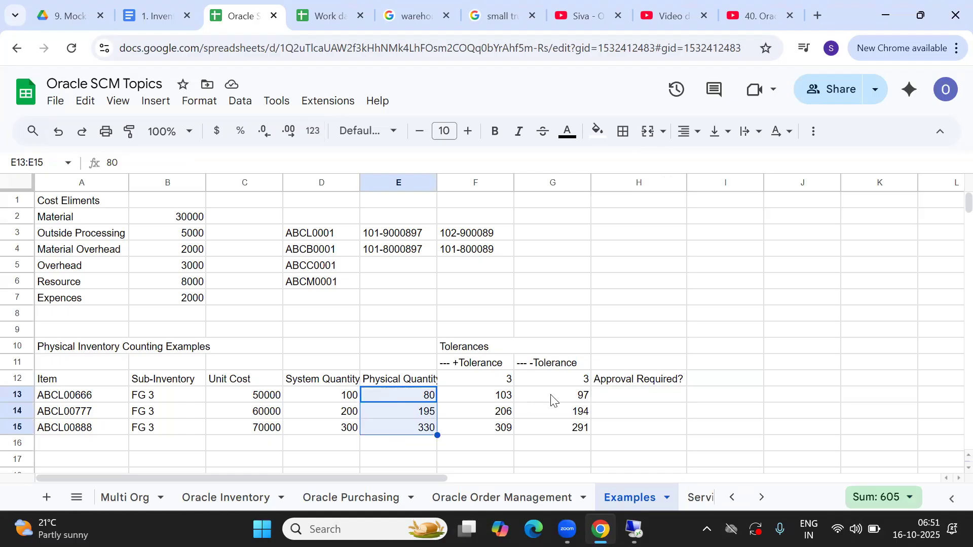
drag(482, 401, 560, 395)
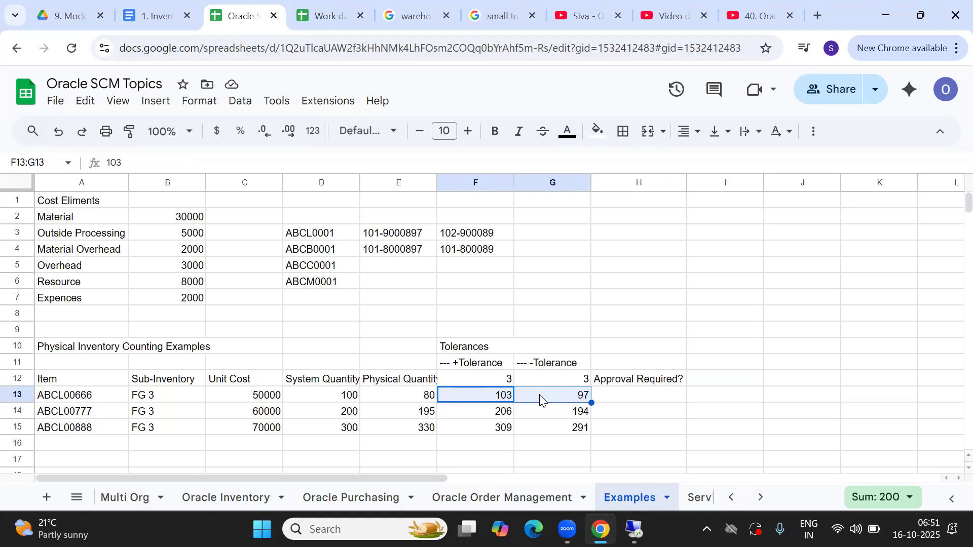
click(525, 417)
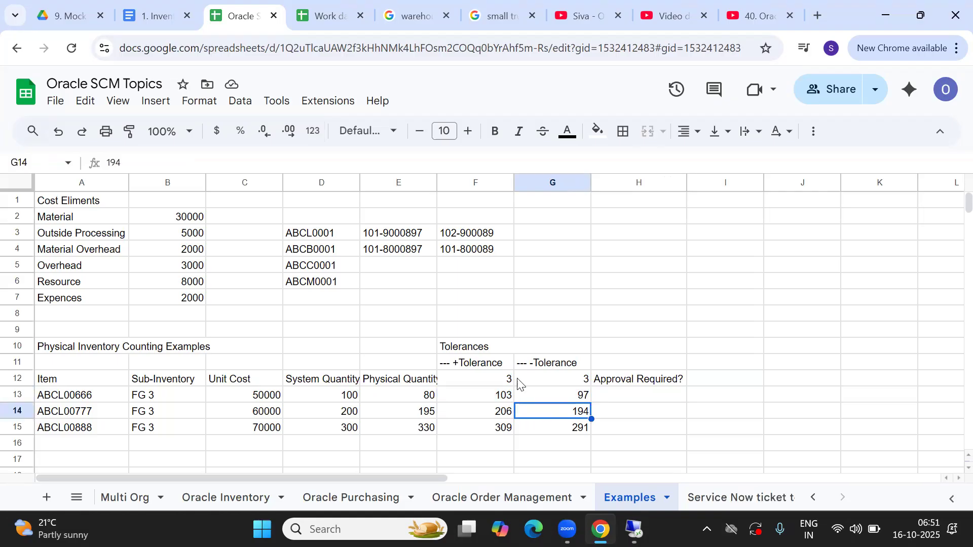
Move the "--- +Tolerance" heading from F11 to G11, replacing the negative tolerance heading there.
click(456, 364)
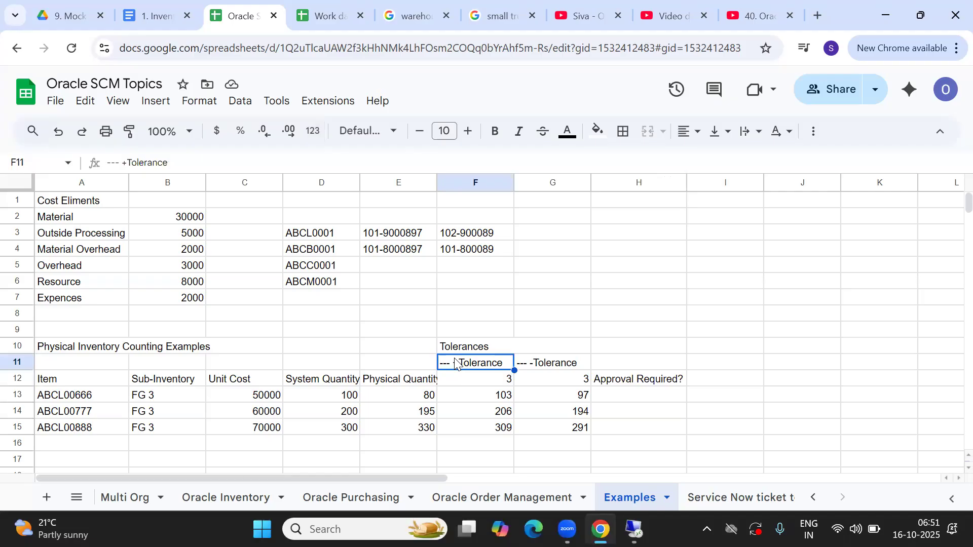
key(ctrl+c)
key(Right)
key(ctrl+v)
key(Left)
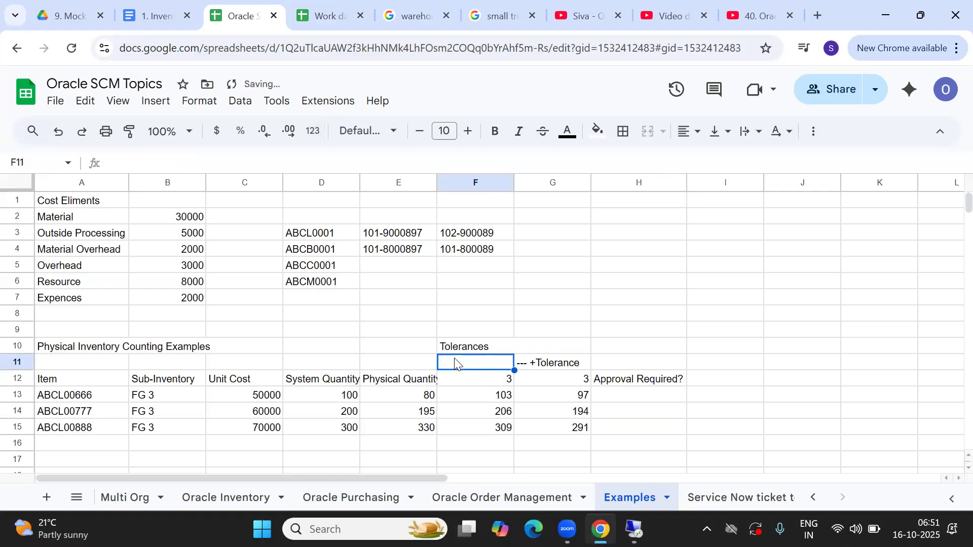
key(ctrl+v)
Copy the heading from G11 into F11 and change the copy to "--- -Tolerance".
click(527, 363)
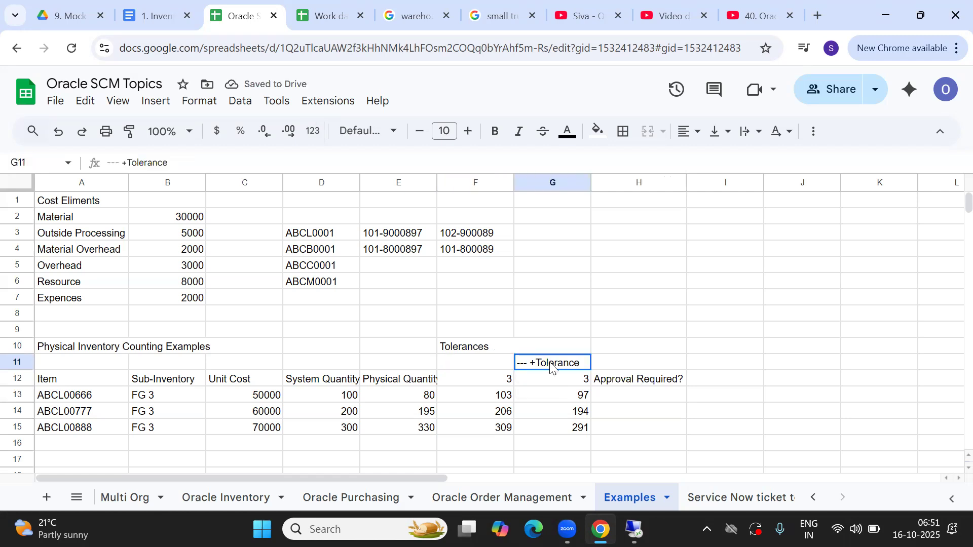
key(ctrl+c)
key(Left)
key(ctrl+v)
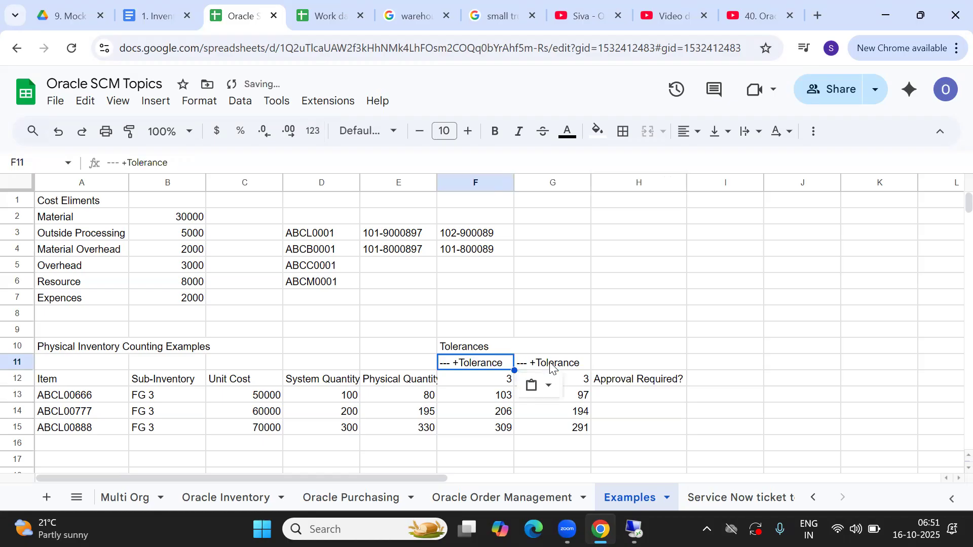
double_click(458, 364)
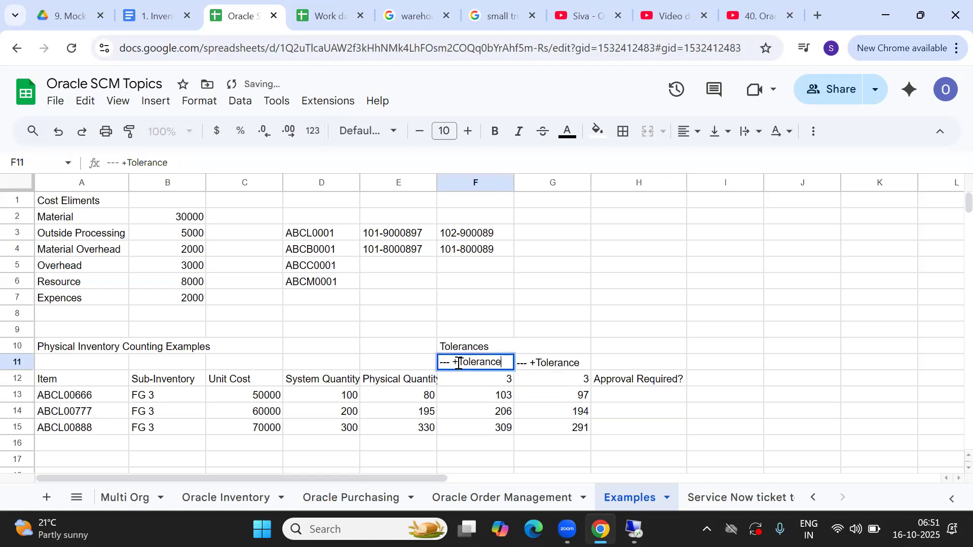
key(BackSpace)
text(-)
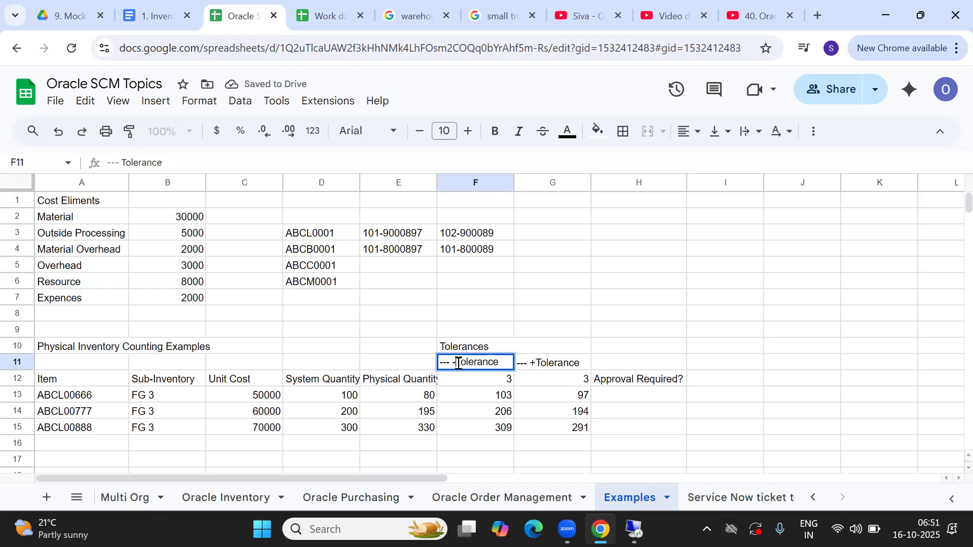
click(506, 412)
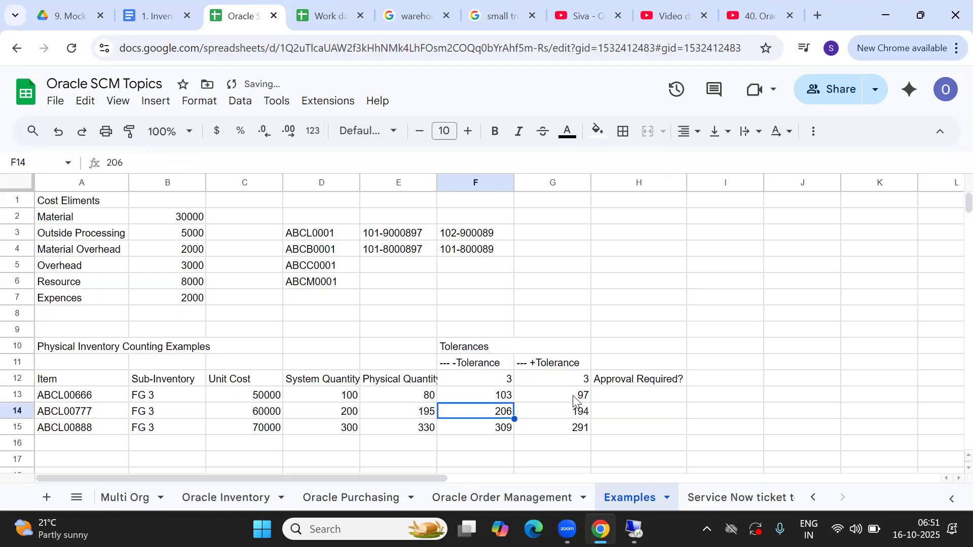
Copy the limits in G13:G15 to H13:H15 as a temporary holding place, and move the upper limits from F13:F15 into G13:G15.
drag(550, 400, 554, 434)
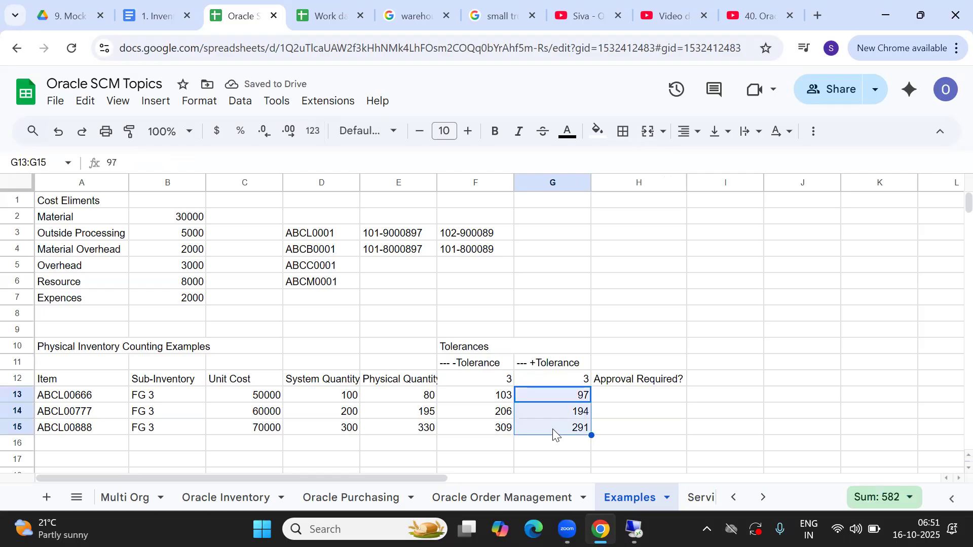
key(ctrl+c)
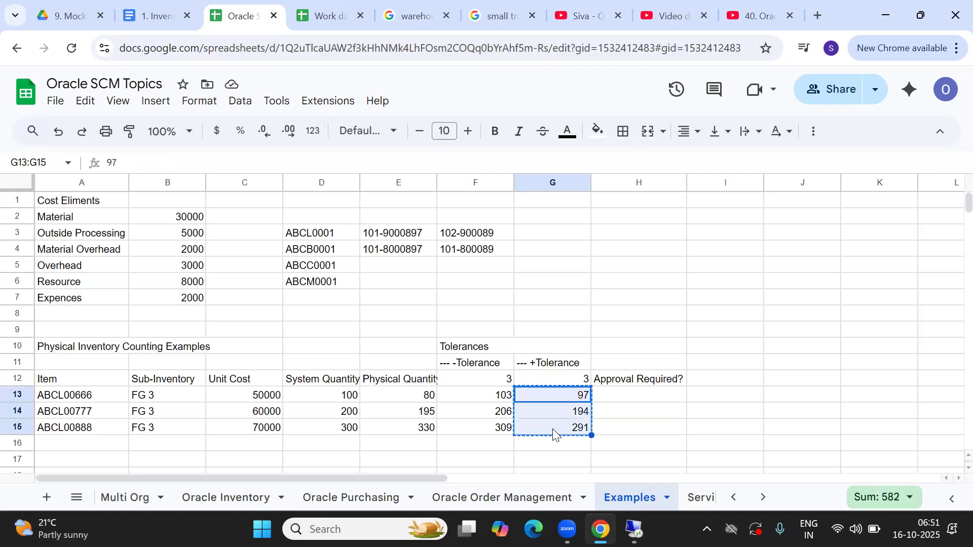
click(633, 401)
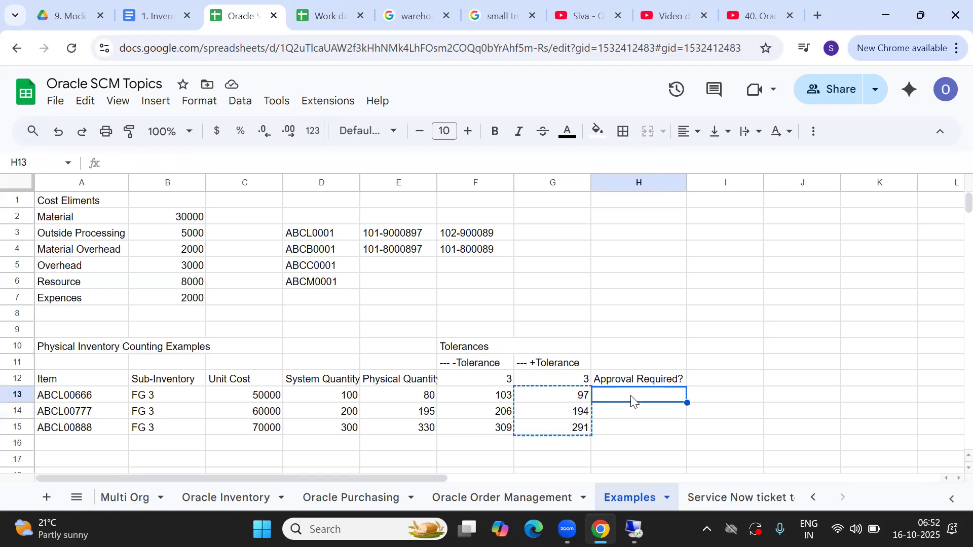
key(ctrl+v)
drag(490, 398, 495, 437)
key(ctrl+c)
key(Right)
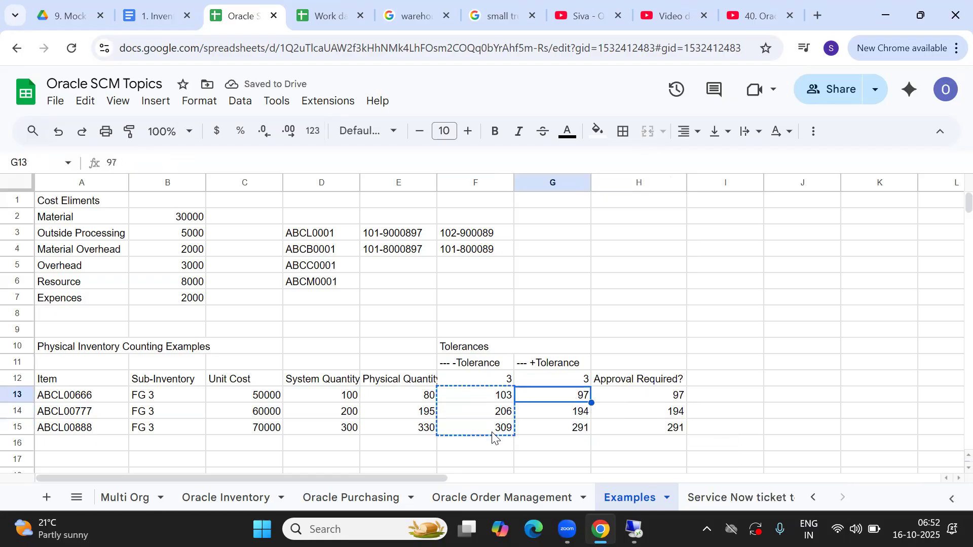
key(ctrl+v)
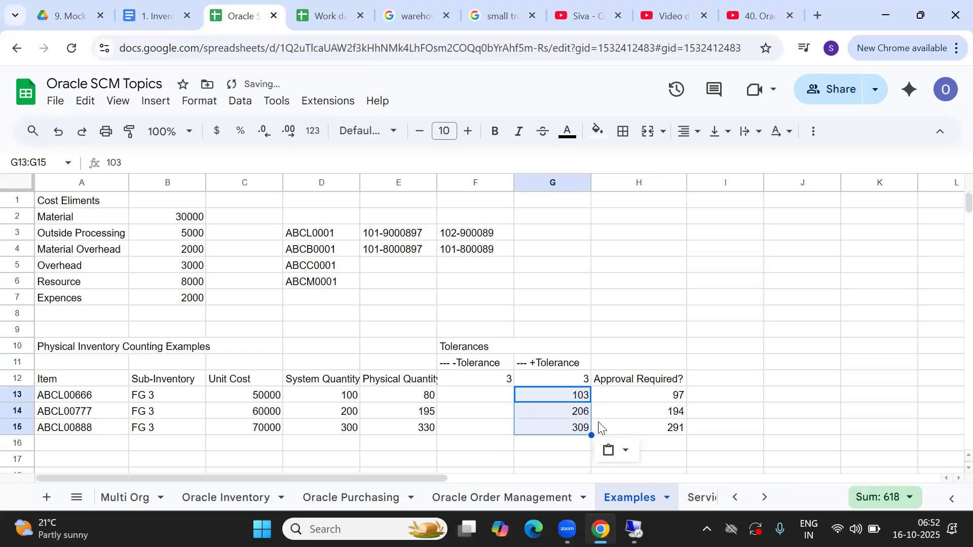
Move the lower limits 97, 194 and 291 from H13:H15 into F13:F15 under the negative tolerance heading.
key(Right)
key(shift+Down)
key(shift+Down)
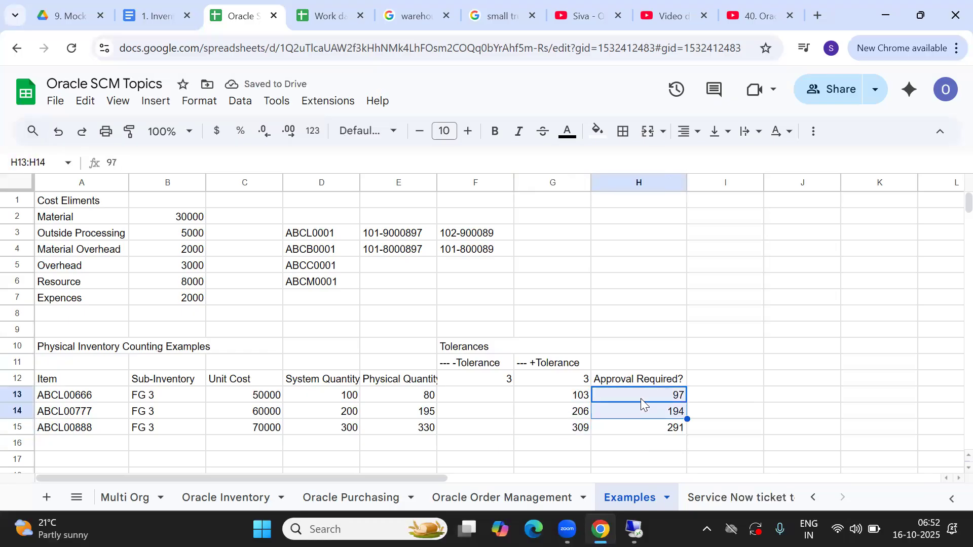
key(ctrl+x)
key(Left)
key(Left)
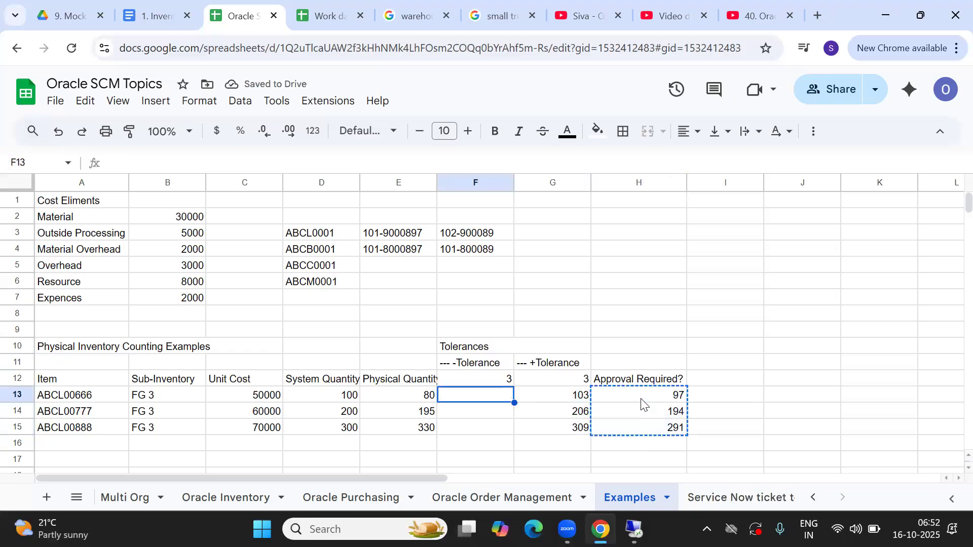
key(ctrl+v)
click(572, 413)
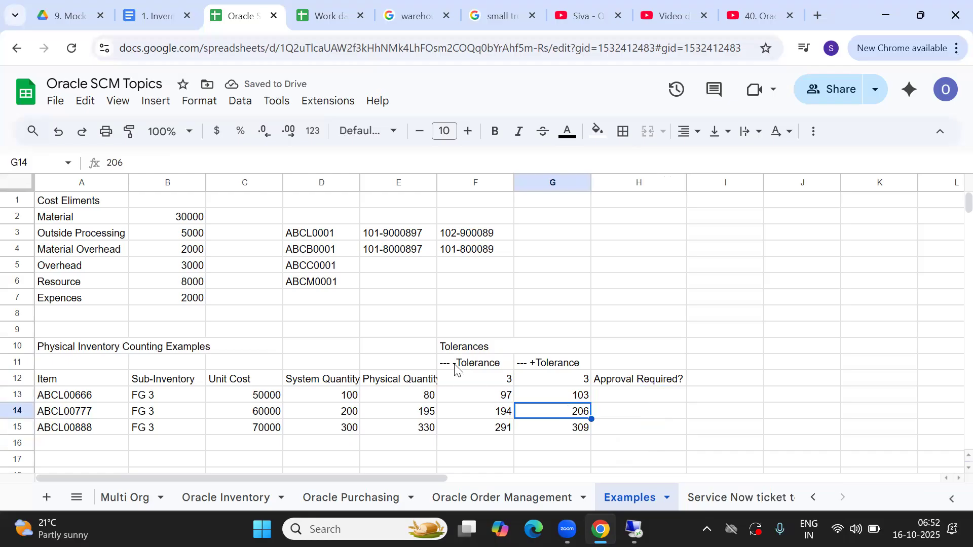
Compare item ABCL00666's physical quantity with its tolerance limits and enter "Yes" for it under Approval Required?
click(489, 400)
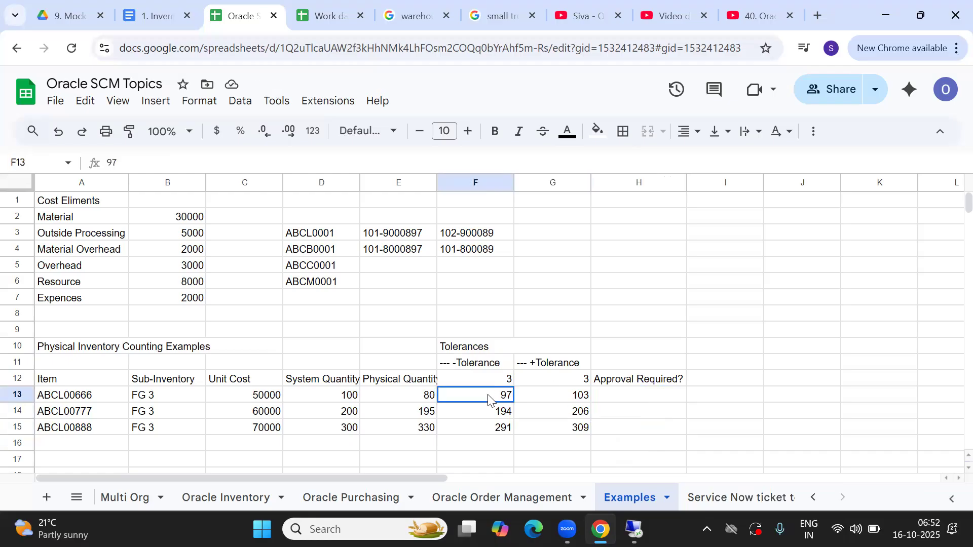
drag(489, 400, 559, 396)
click(392, 403)
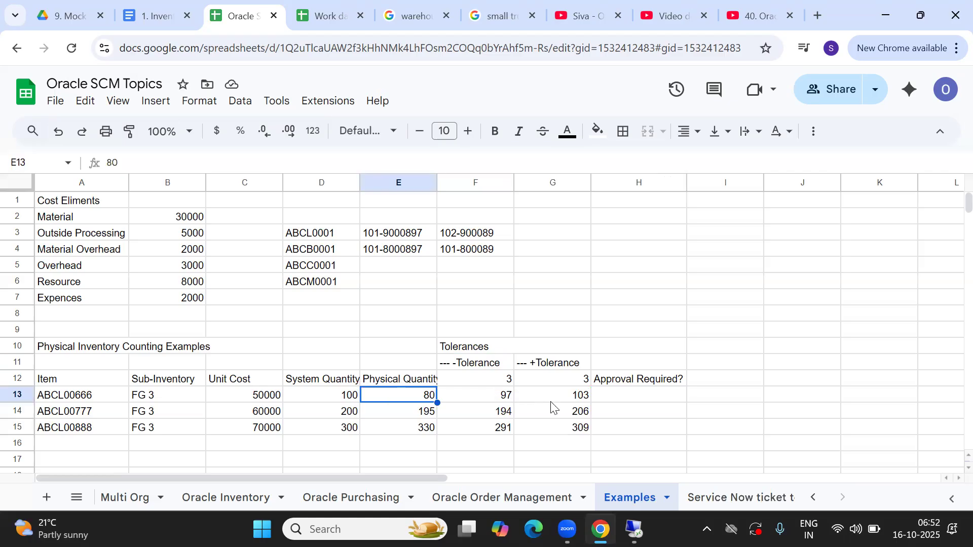
click(628, 399)
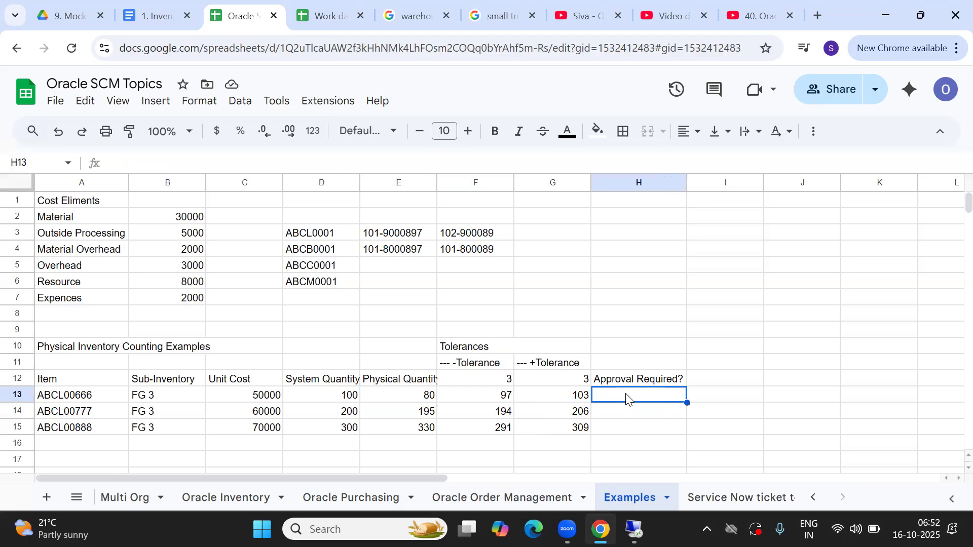
text(Y)
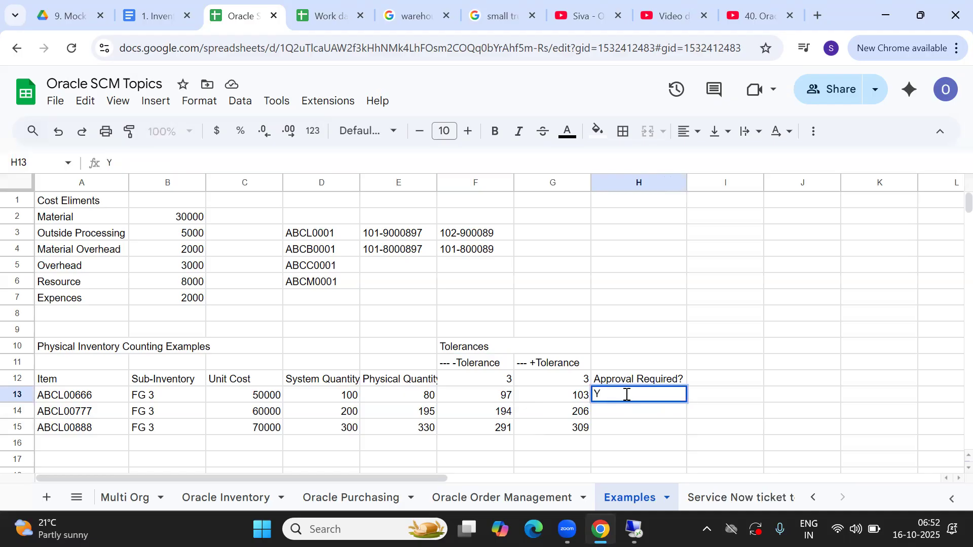
text(es)
key(Tab)
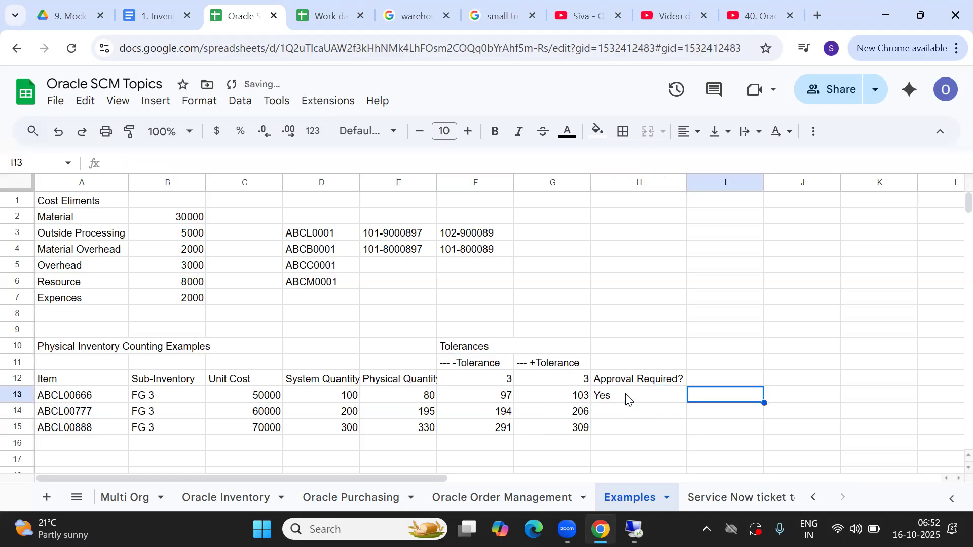
Enter "No" under Approval Required? for item ABCL00777 and check its physical quantity against the limits in F14:G14.
click(401, 397)
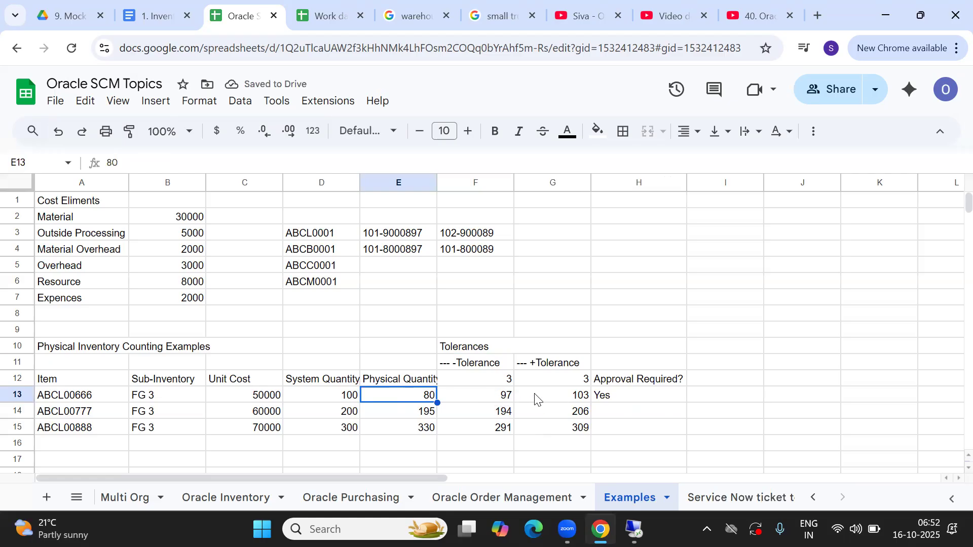
click(638, 418)
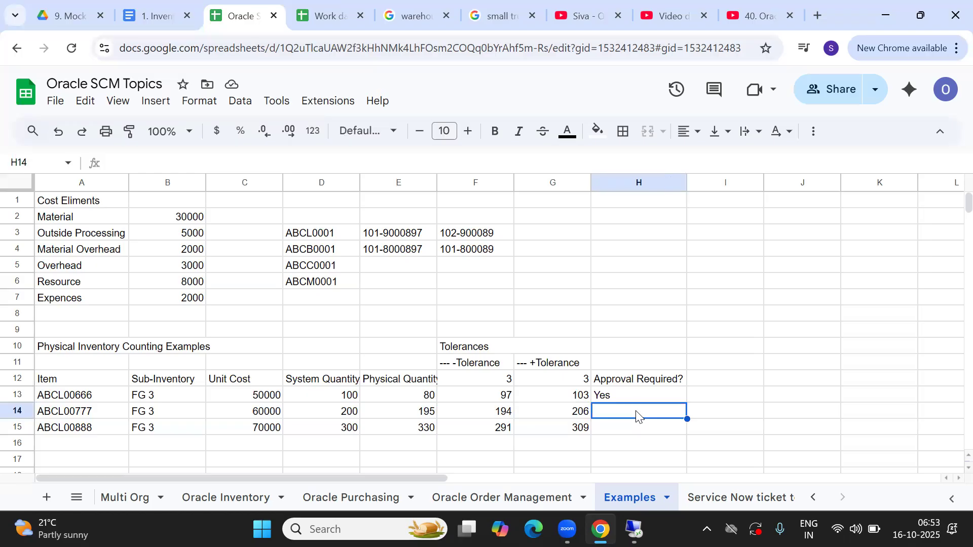
text(n)
key(BackSpace)
text(No)
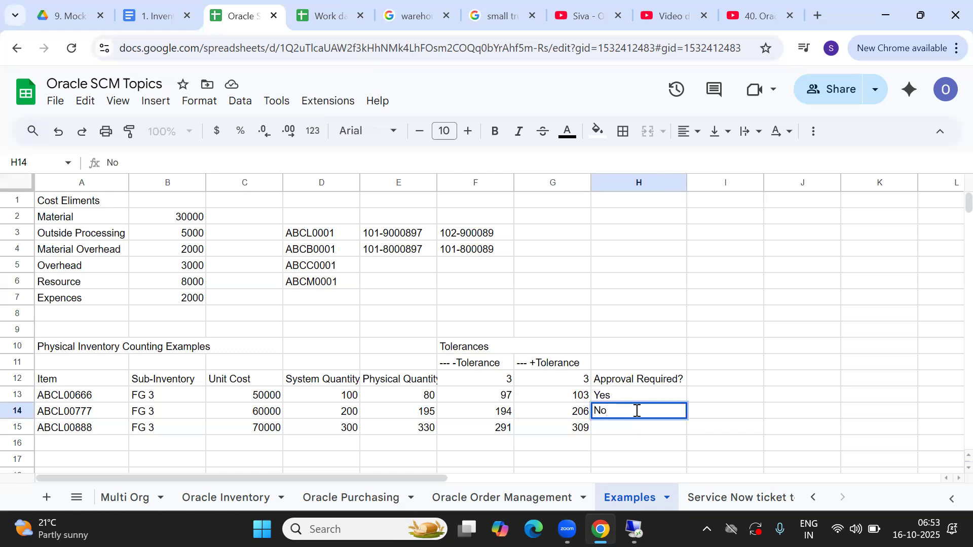
click(423, 413)
drag(505, 412, 580, 415)
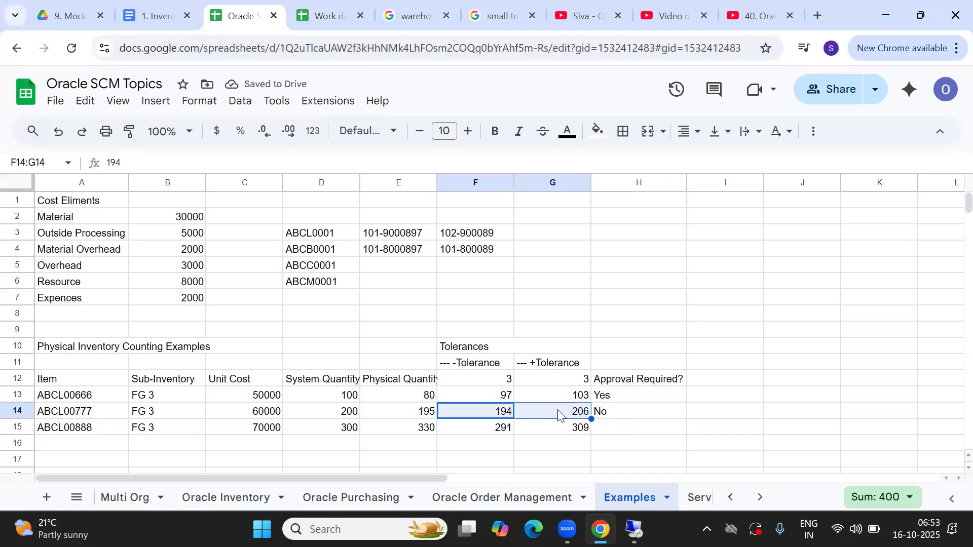
click(623, 417)
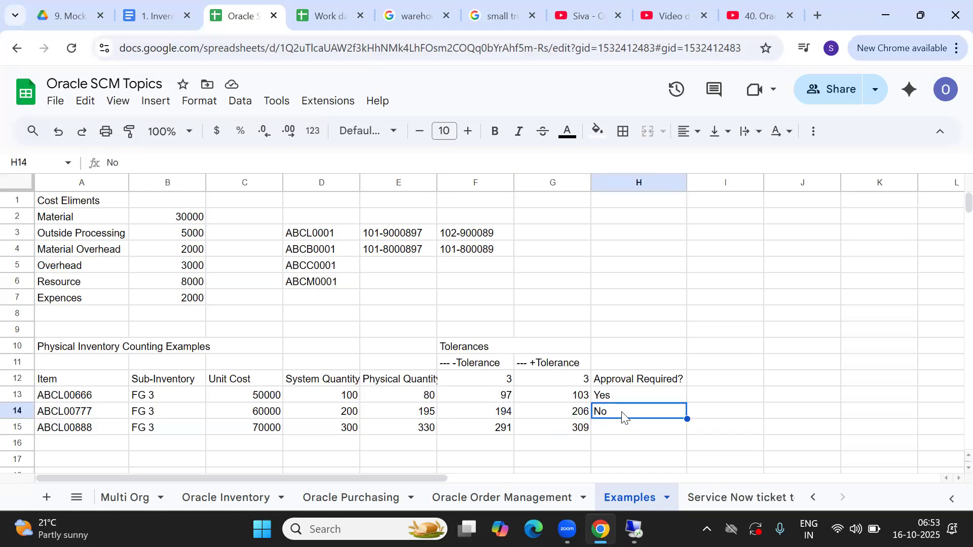
Compare item ABCL00888's physical quantity with its tolerance limits and enter "Yes" for it under Approval Required?
click(619, 428)
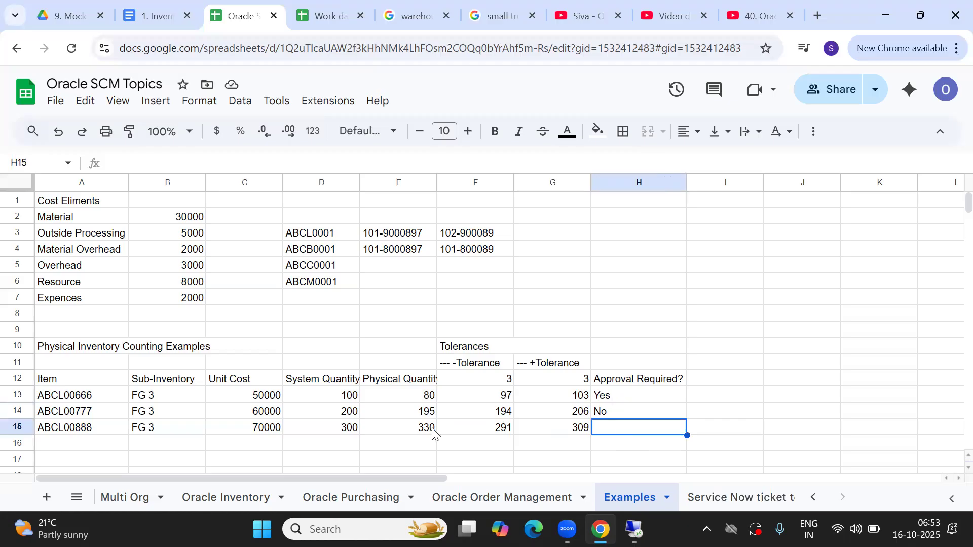
click(408, 435)
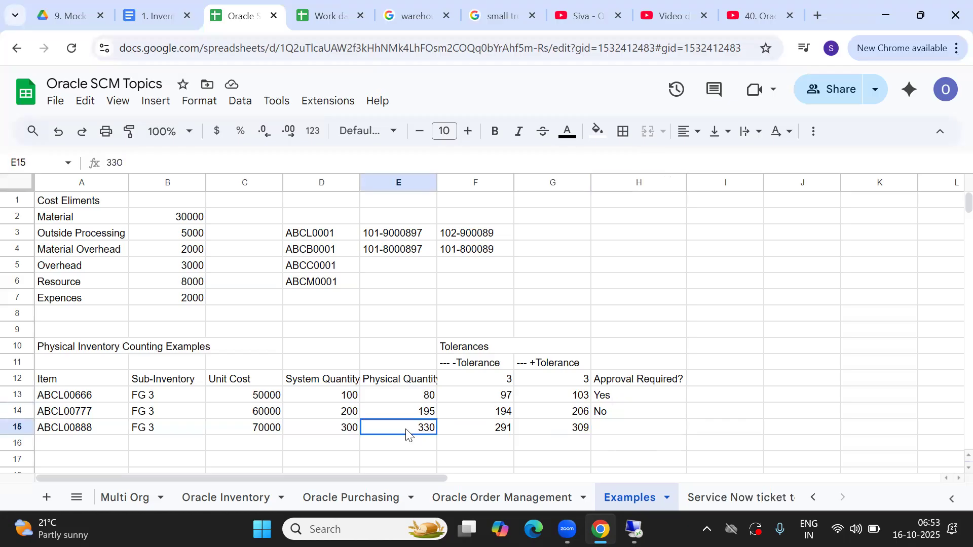
click(538, 434)
click(502, 434)
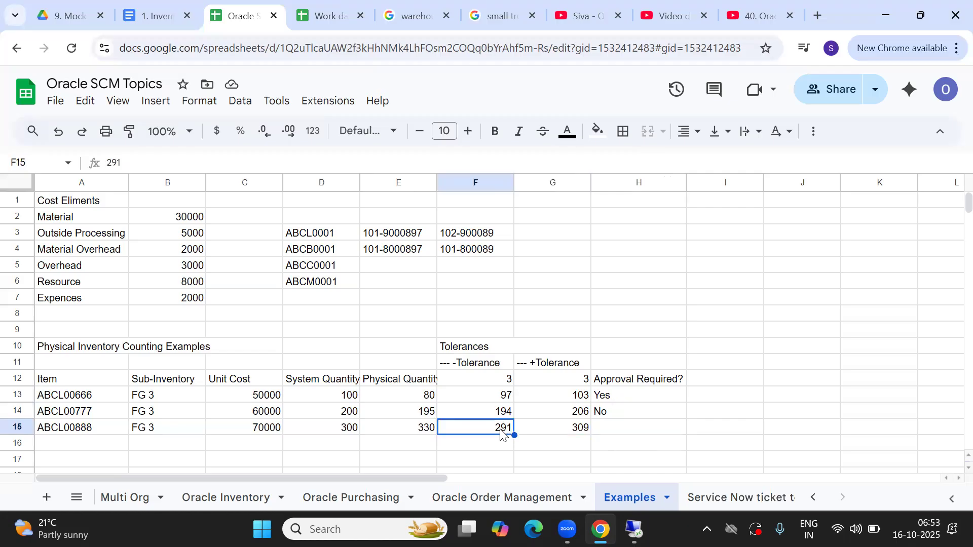
click(622, 428)
text(Yes)
key(Tab)
Duplicate the whole physical inventory counting example from A10:H15 to the block starting at A17.
key(Left)
key(Left)
key(Left)
key(Left)
key(Left)
key(Left)
key(Left)
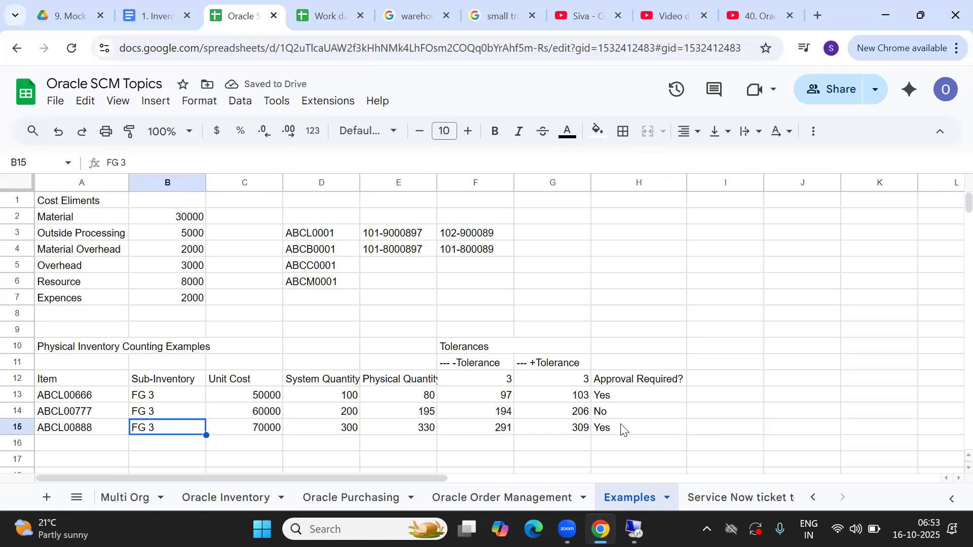
key(Left)
key(Down)
key(Down)
key(Down)
key(Down)
key(Down)
key(Down)
key(Down)
key(Down)
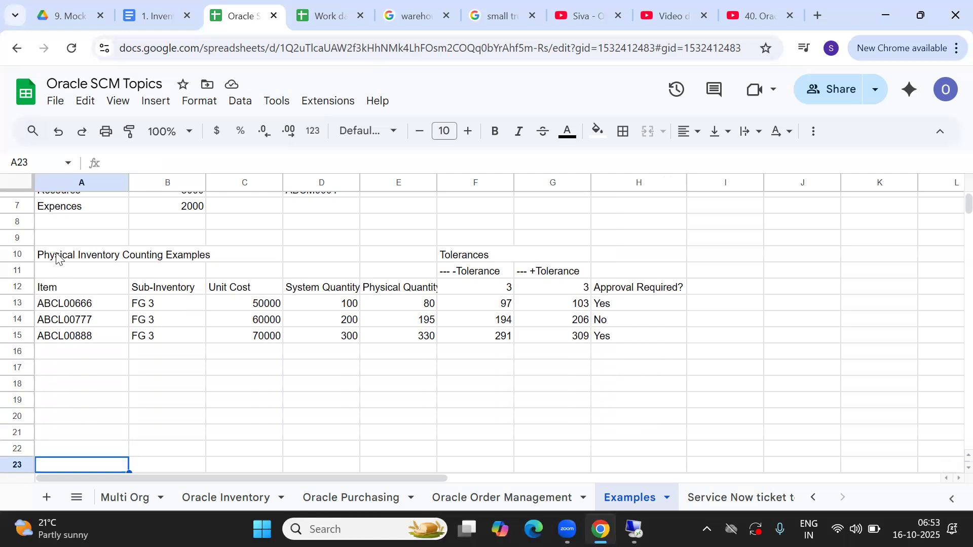
drag(63, 259, 634, 344)
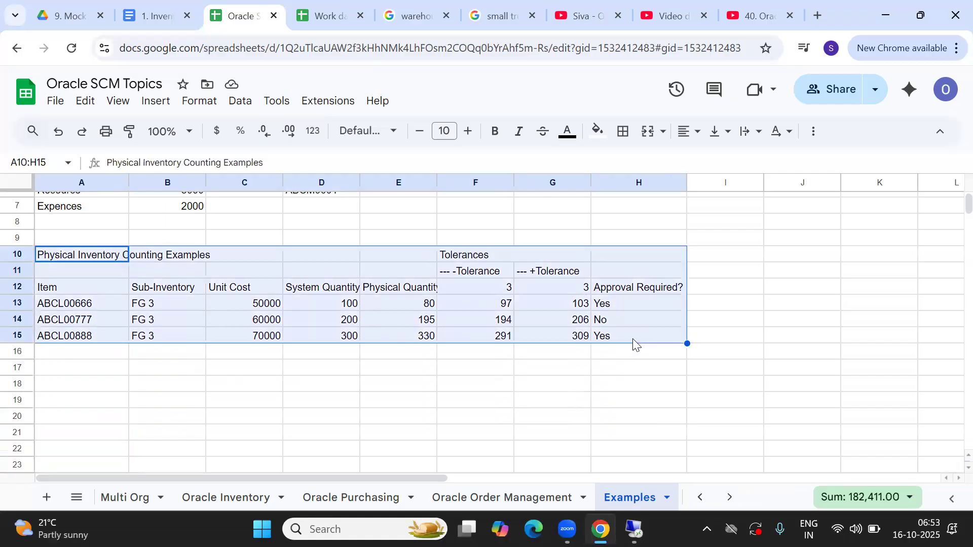
key(ctrl+c)
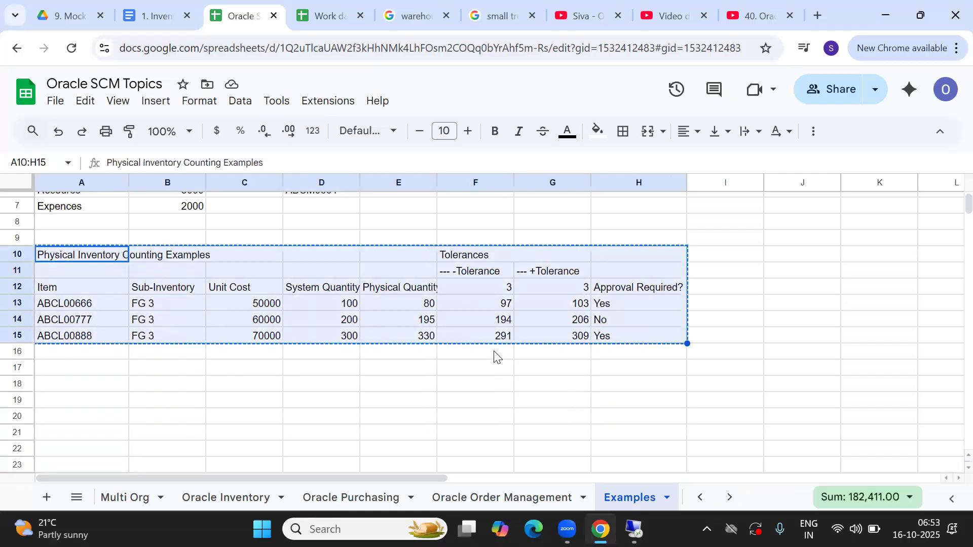
click(68, 372)
key(ctrl+v)
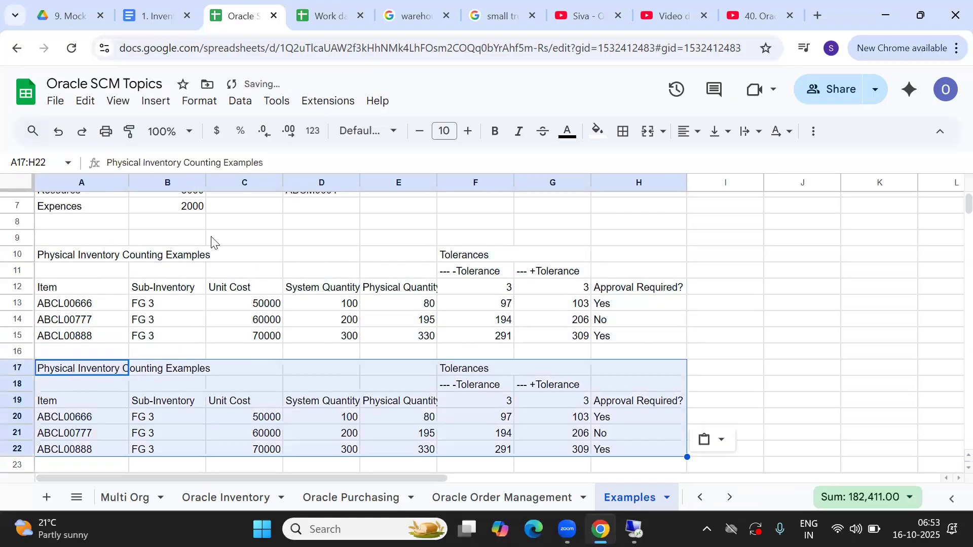
Change the original table's title in A10 to "Physical Inventory Counting Example-1".
click(178, 259)
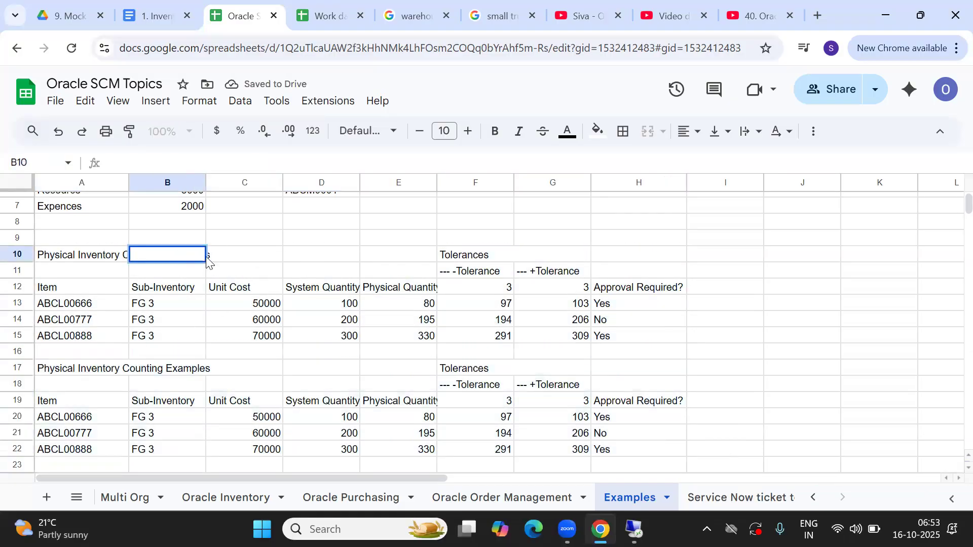
click(99, 259)
click(277, 162)
key(BackSpace)
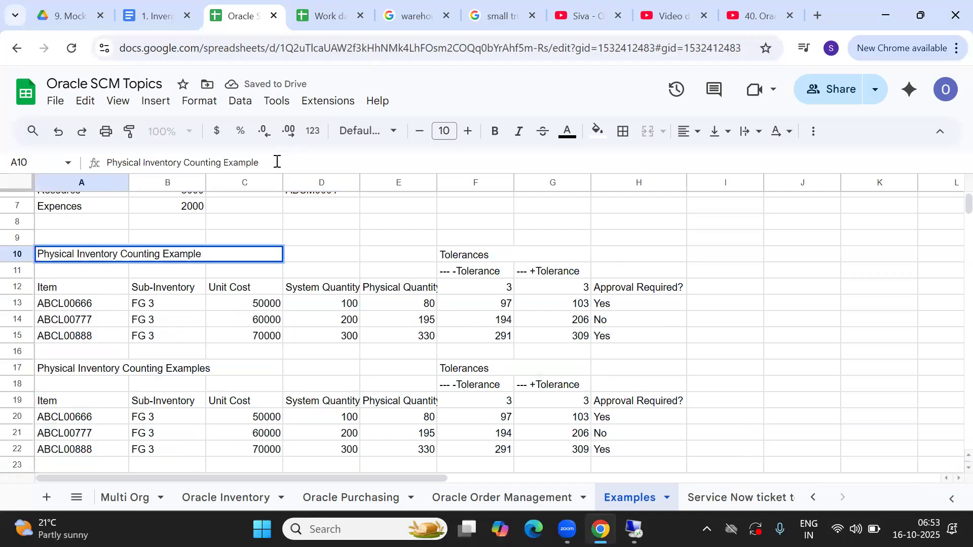
text(-1)
key(Tab)
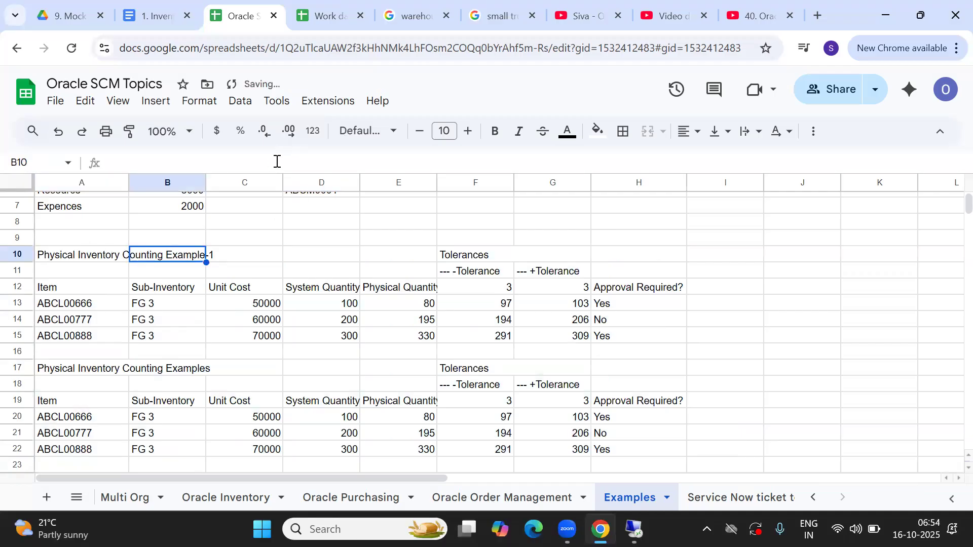
Change the duplicated table's title in A17 to "Physical Inventory Counting Example-2".
click(56, 379)
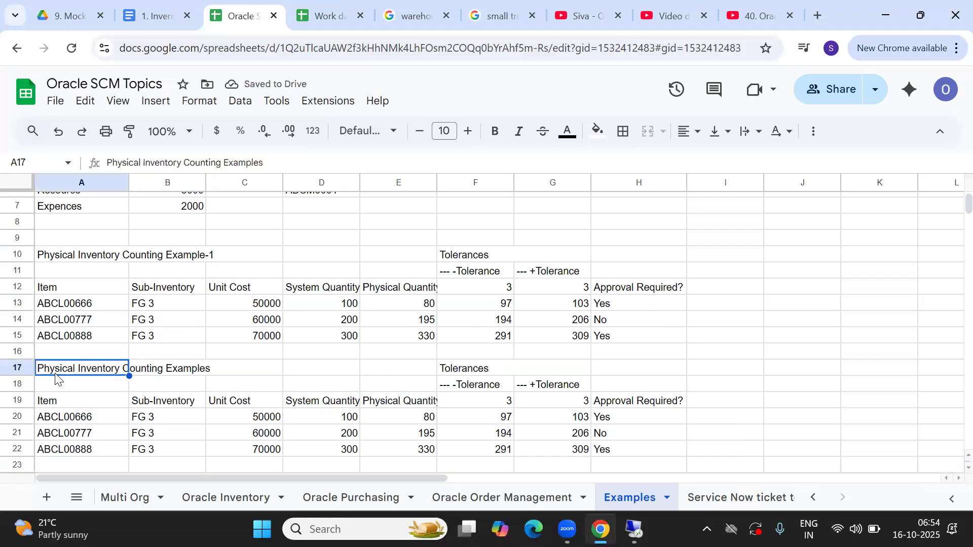
click(274, 165)
key(BackSpace)
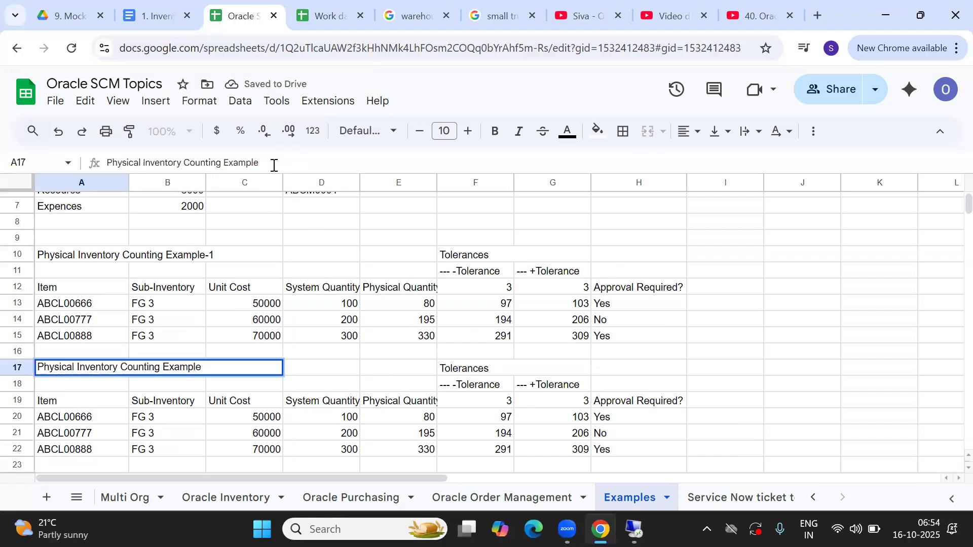
text(-2)
key(Tab)
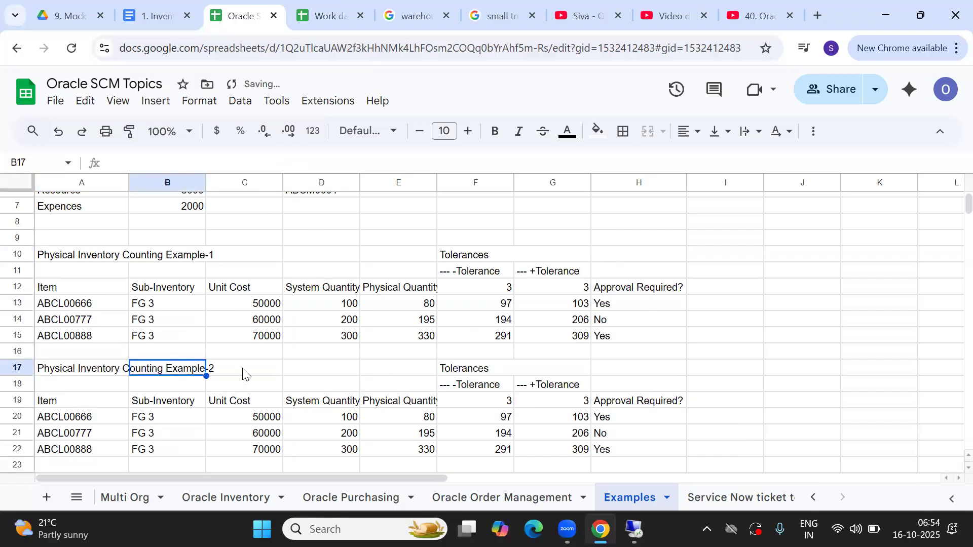
Clear the physical quantities, tolerance limits and approval answers in E20:H22 of Physical Inventory Counting Example-2.
click(89, 404)
key(Down)
key(Down)
key(Down)
key(Down)
key(Down)
key(Down)
key(Down)
key(Down)
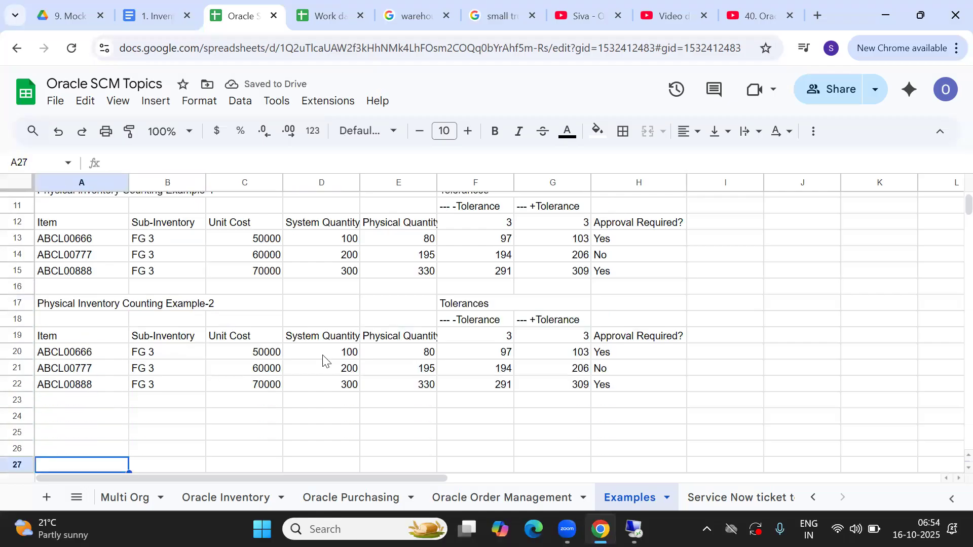
click(348, 374)
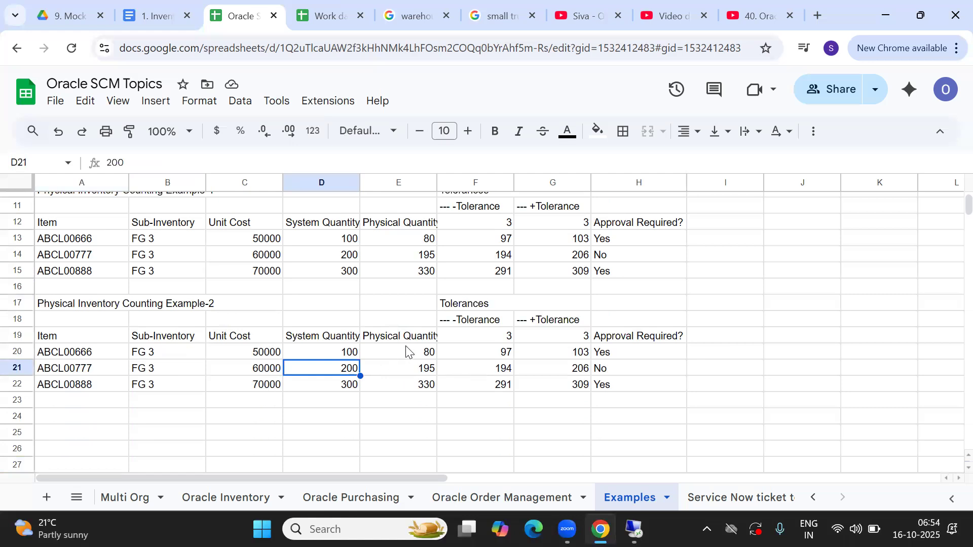
drag(410, 347, 630, 387)
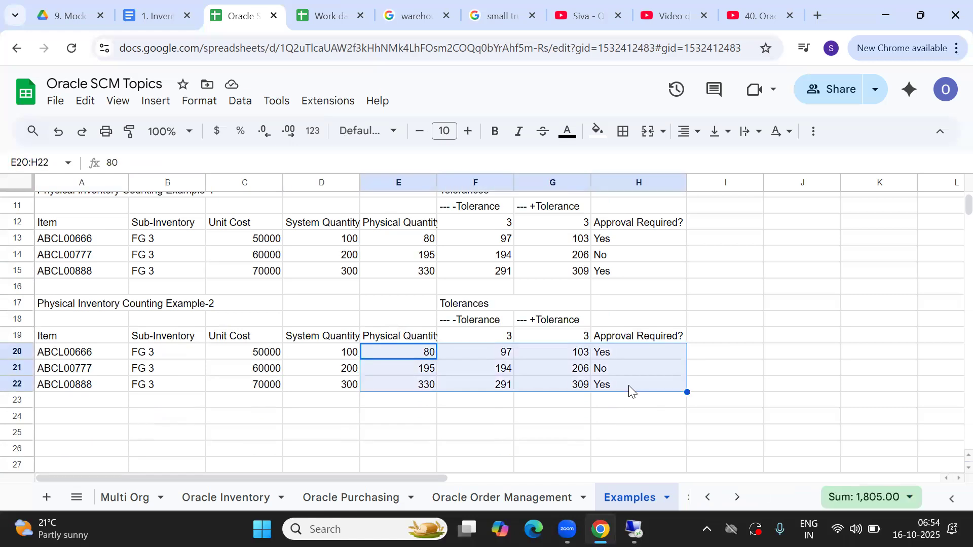
key(Delete)
Enter Example-2's physical quantities: 99 for ABCL00666, 207 for ABCL00777 and 310 for ABCL00888.
click(313, 351)
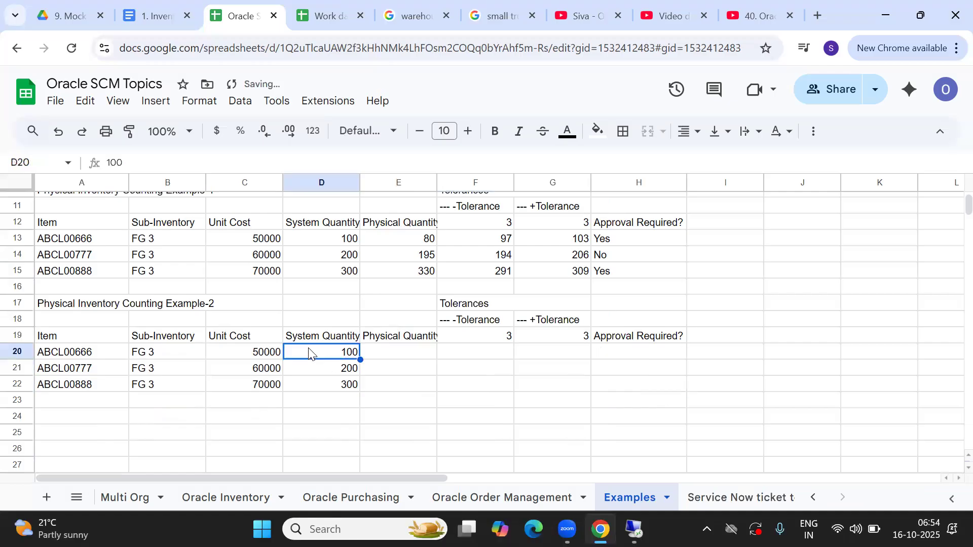
click(406, 354)
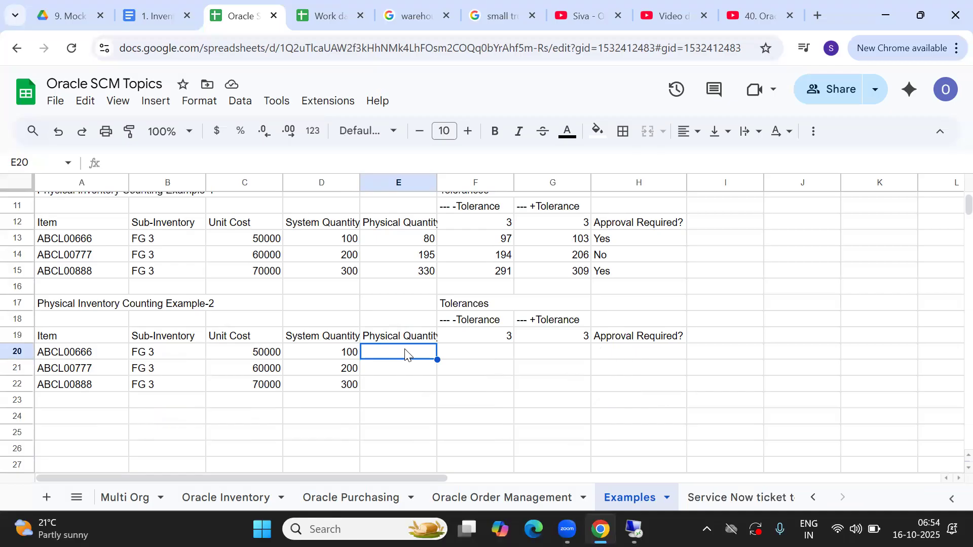
text(99)
key(Return)
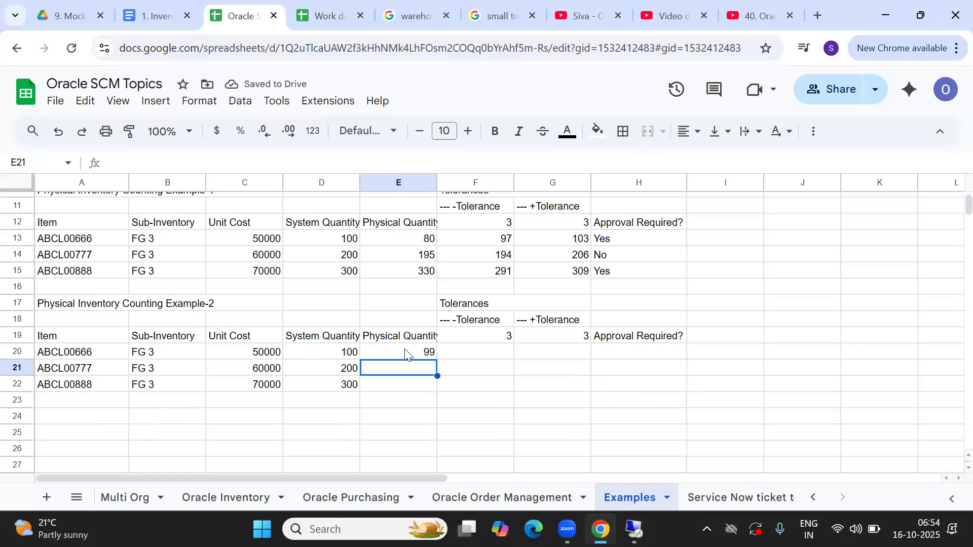
text(2)
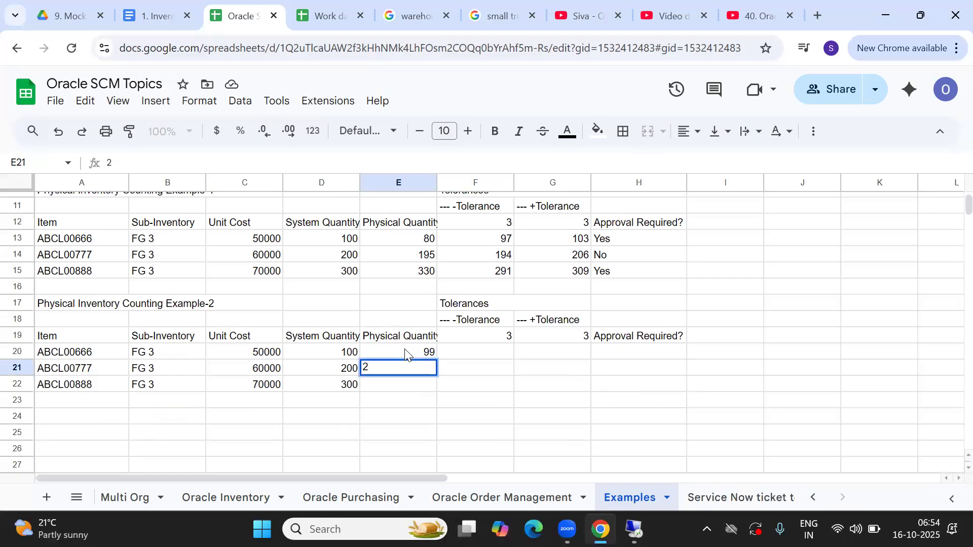
text(10)
key(BackSpace)
key(BackSpace)
text(07)
key(Return)
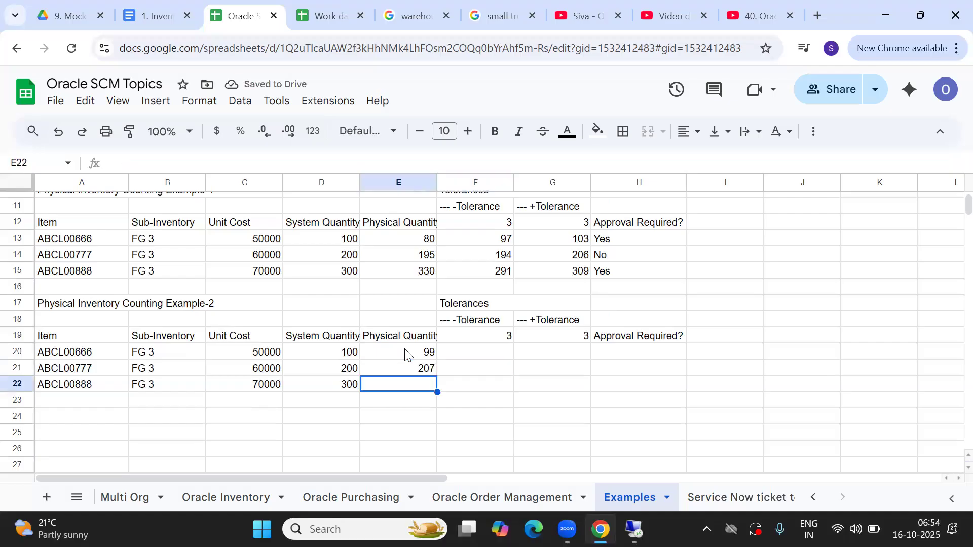
text(33)
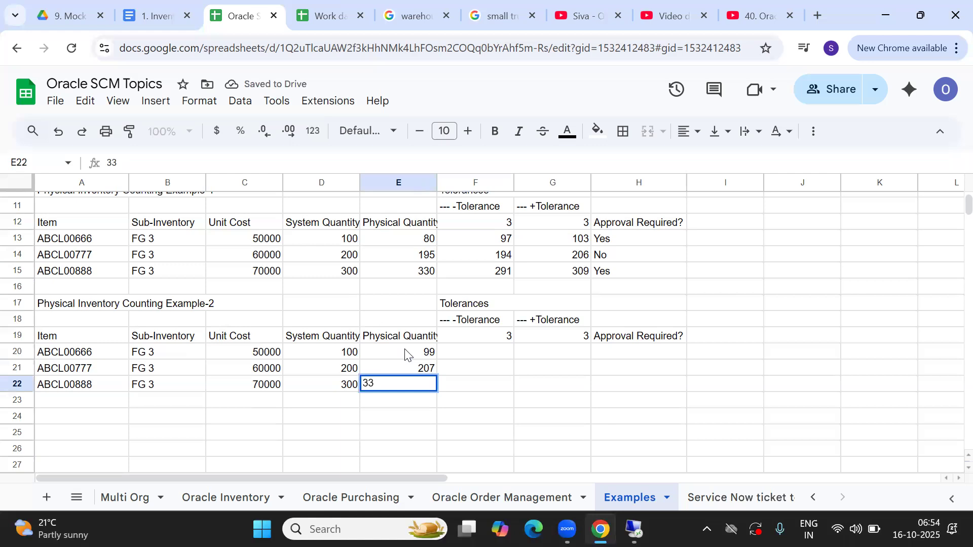
key(BackSpace)
text(10)
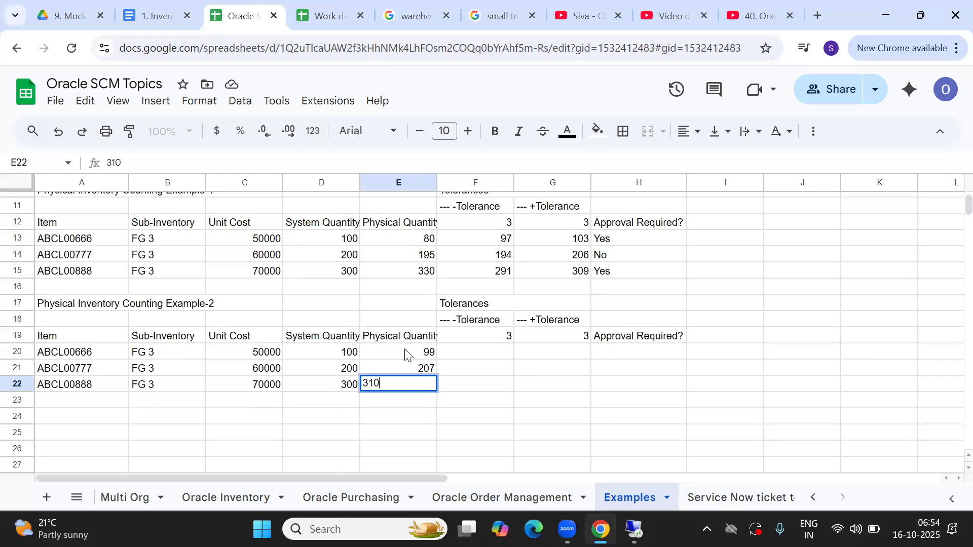
key(Tab)
Check ABCL00666's tolerance limits in Example-1 and enter 97 as its -Tolerance limit in Example-2.
key(Up)
key(Up)
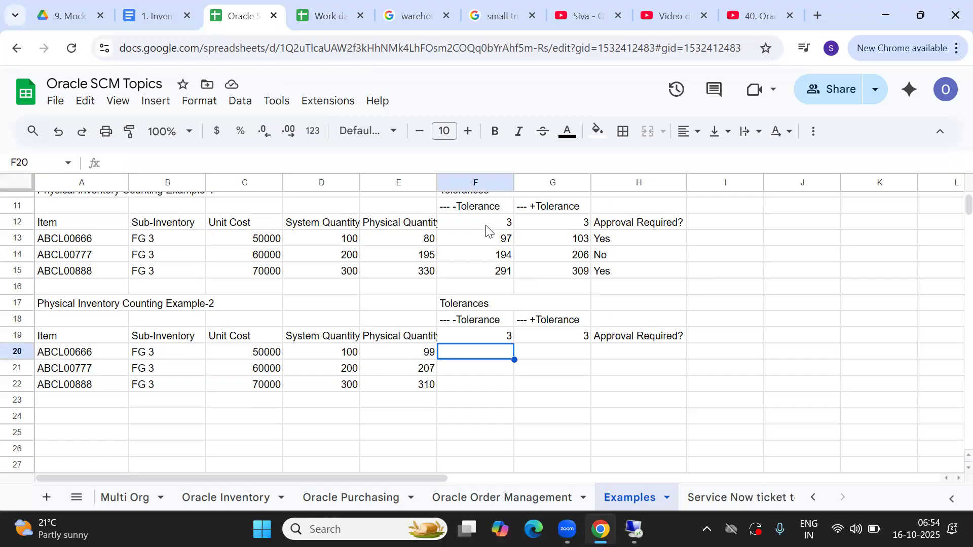
drag(492, 237, 561, 246)
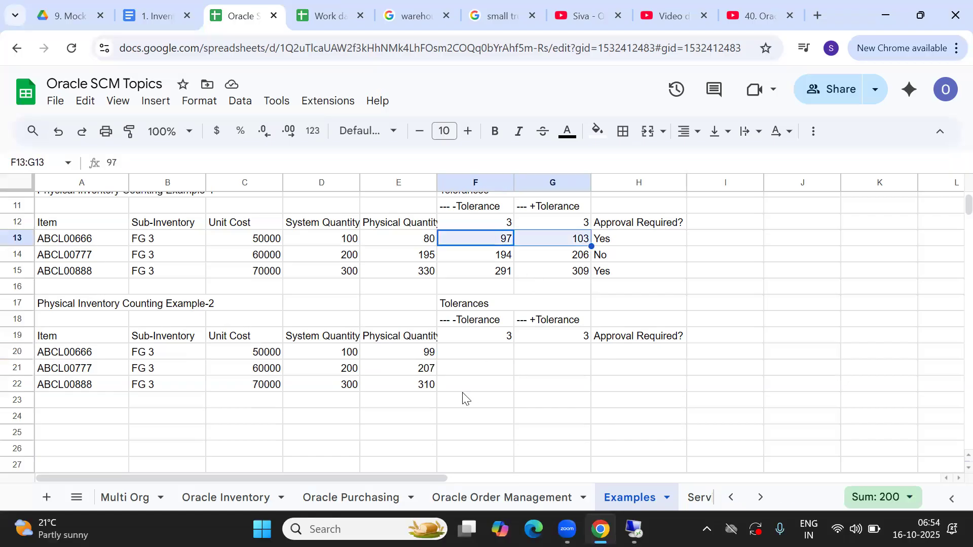
click(465, 343)
click(466, 350)
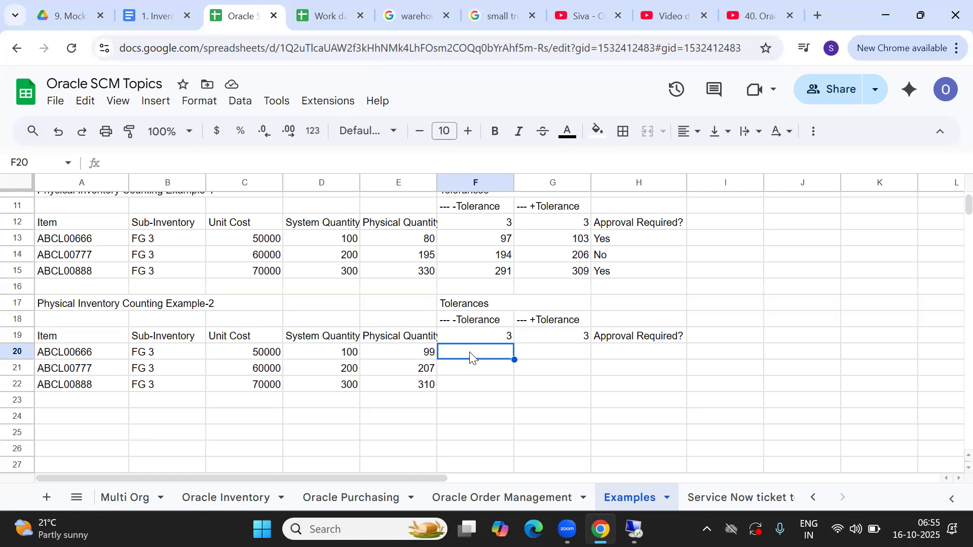
text(97)
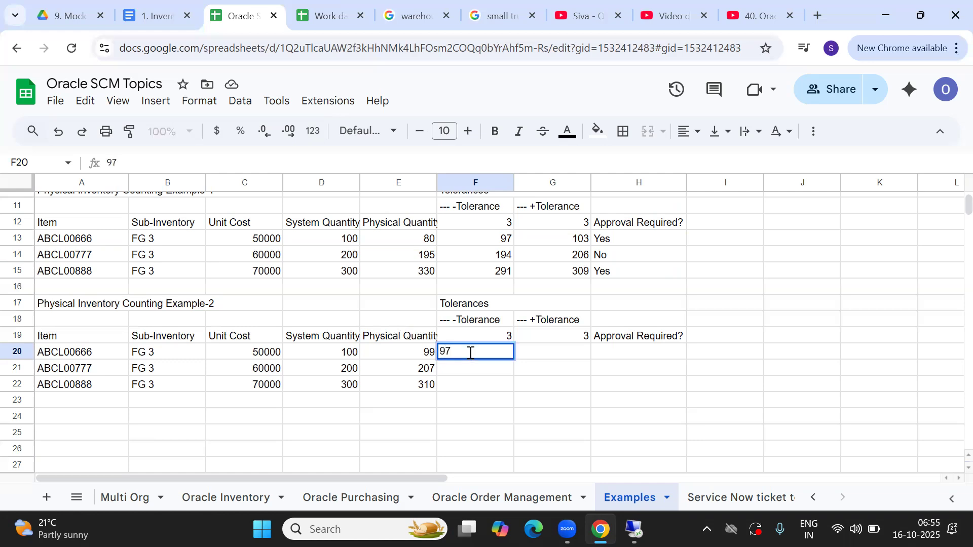
key(Tab)
key(Down)
key(Left)
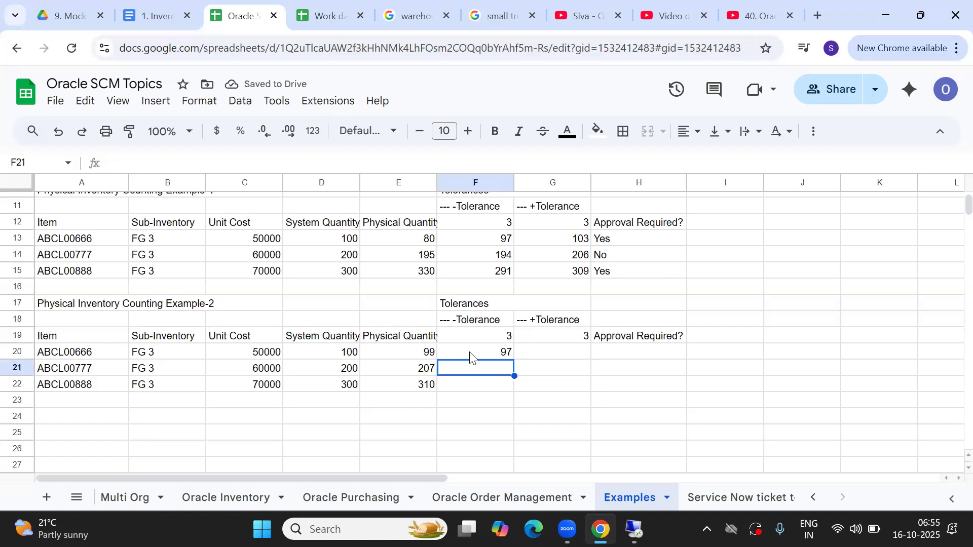
key(Left)
key(Right)
key(Right)
key(Left)
key(Left)
key(Left)
key(Left)
key(Right)
key(Right)
key(Right)
key(Right)
key(Right)
key(Left)
key(Left)
key(Right)
key(Left)
key(Right)
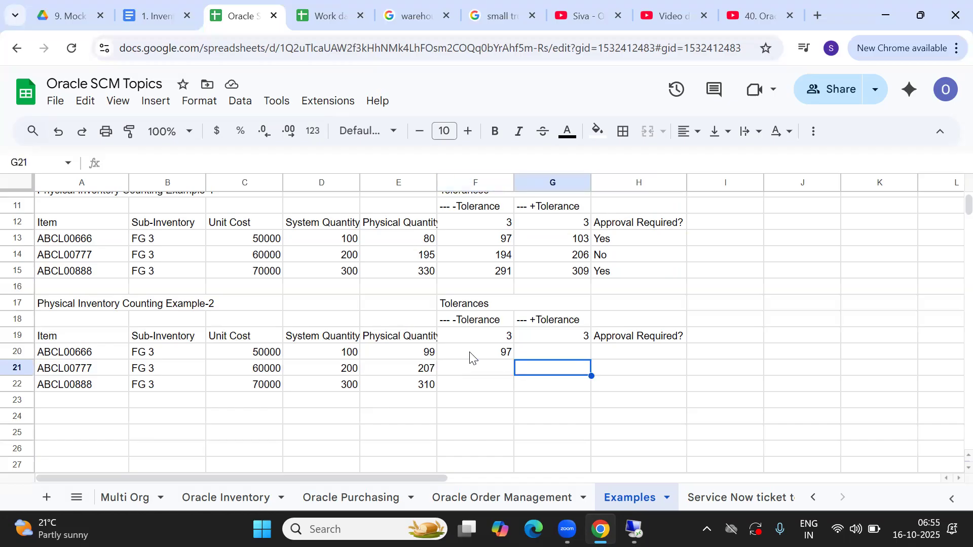
key(Left)
key(Up)
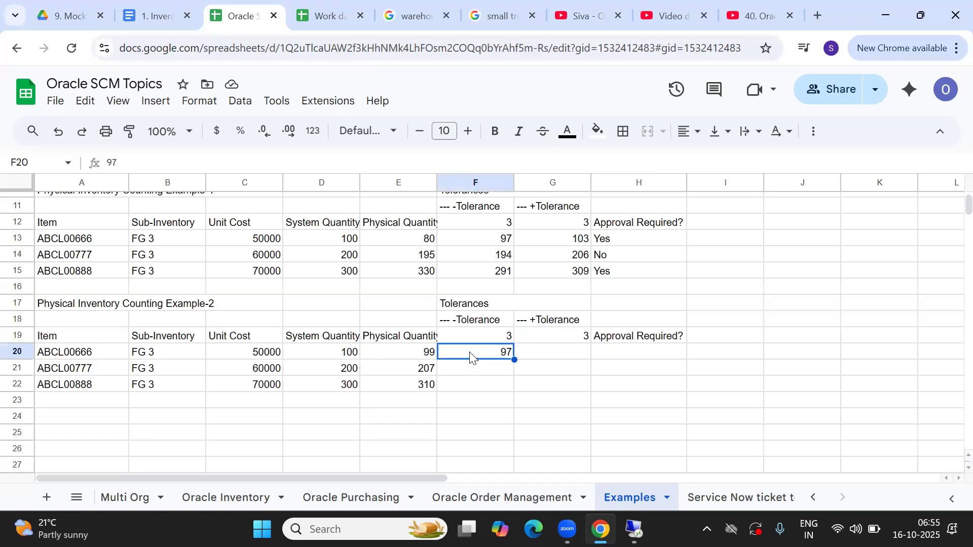
key(Down)
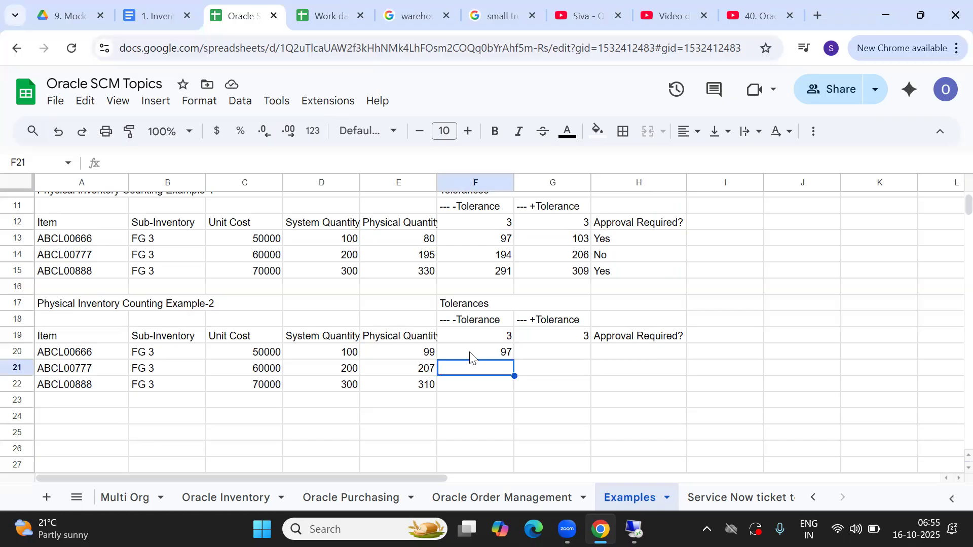
key(Up)
key(Up)
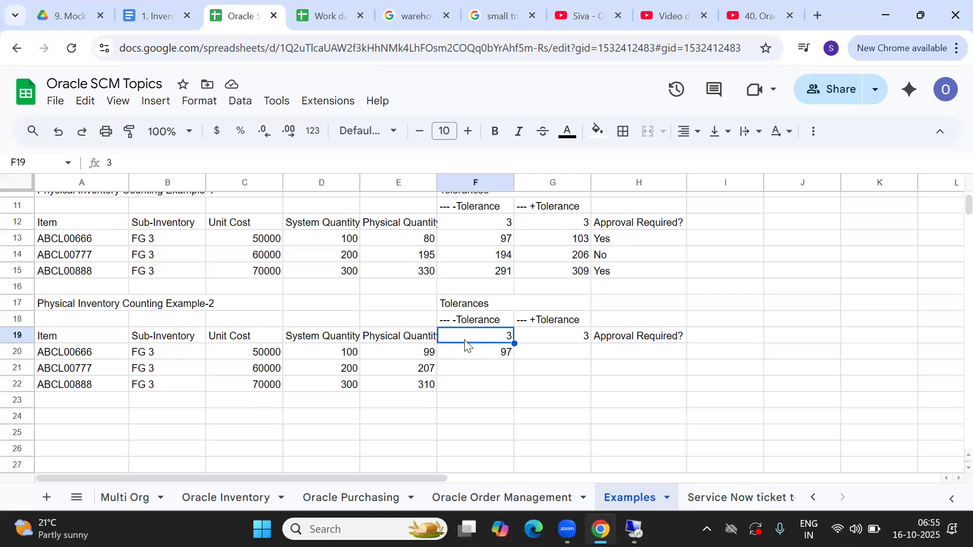
Calculate 3% of ABCL00666's system quantity in spare cell G24 with =100*3/100 and compare it with its -Tolerance limit.
click(543, 418)
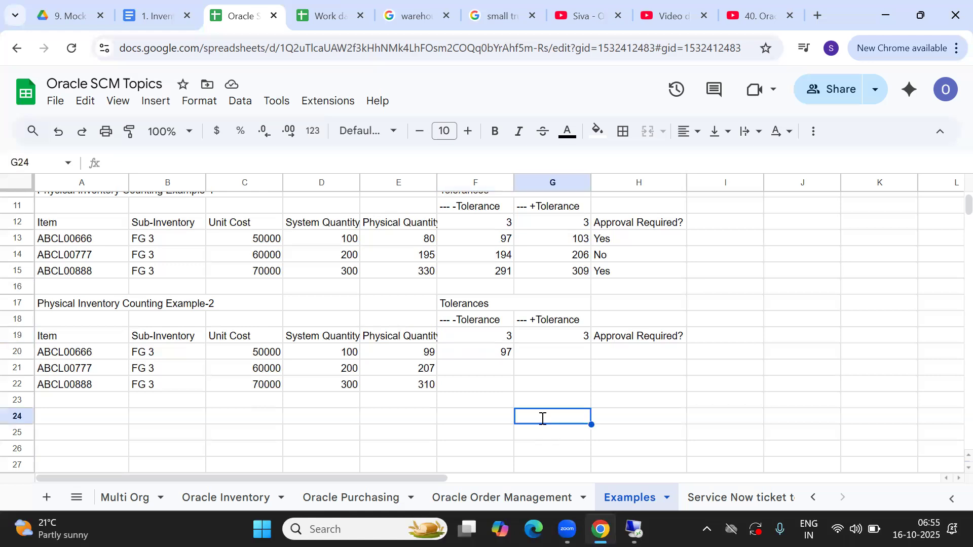
text(=)
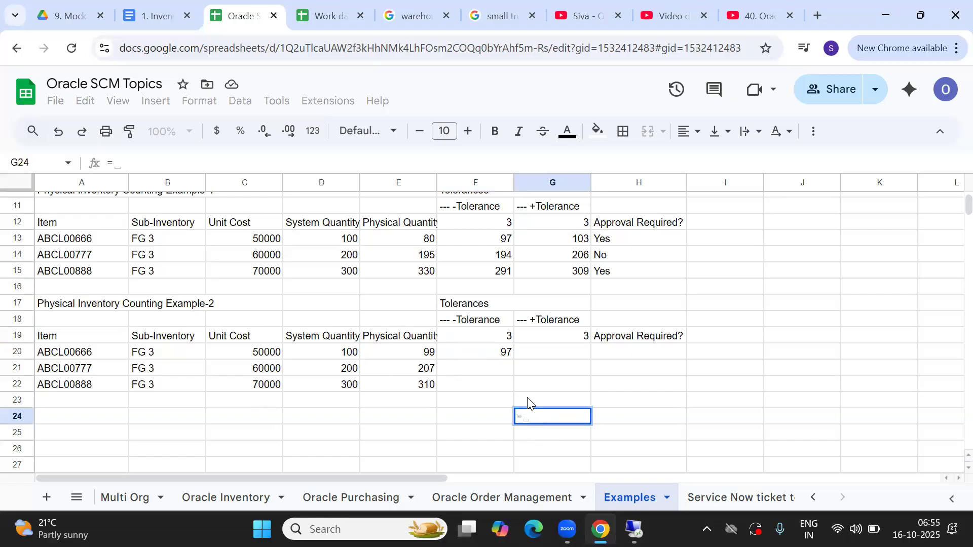
text(100)
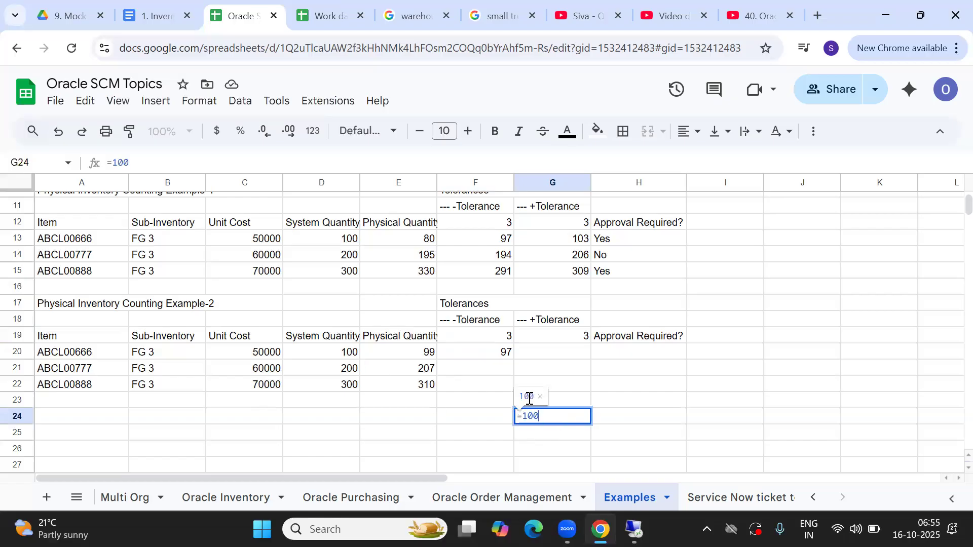
text(*3/100)
key(Return)
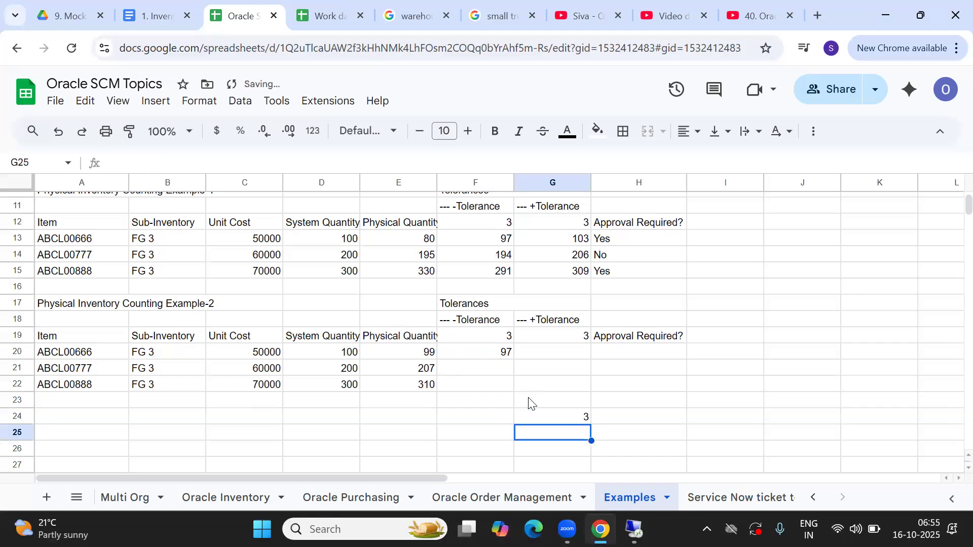
click(578, 416)
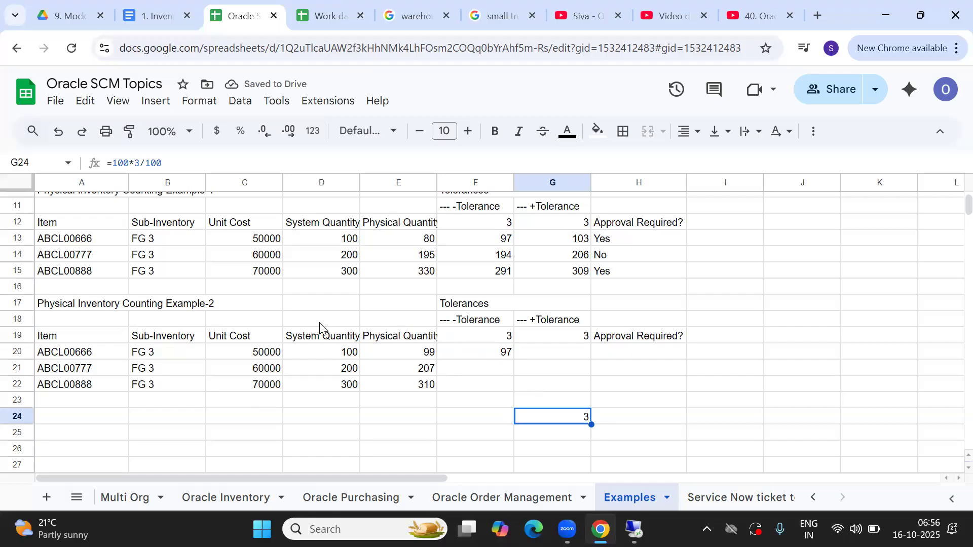
click(342, 355)
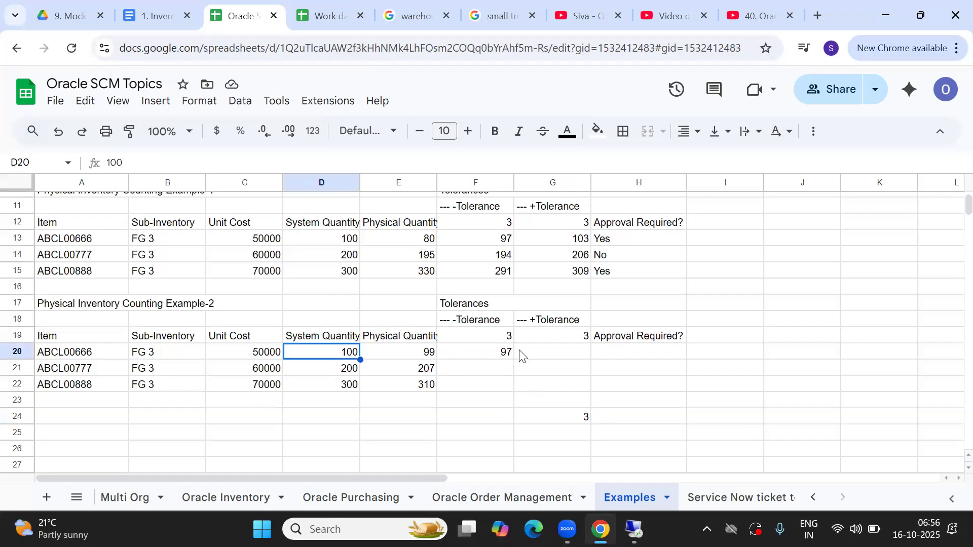
click(497, 361)
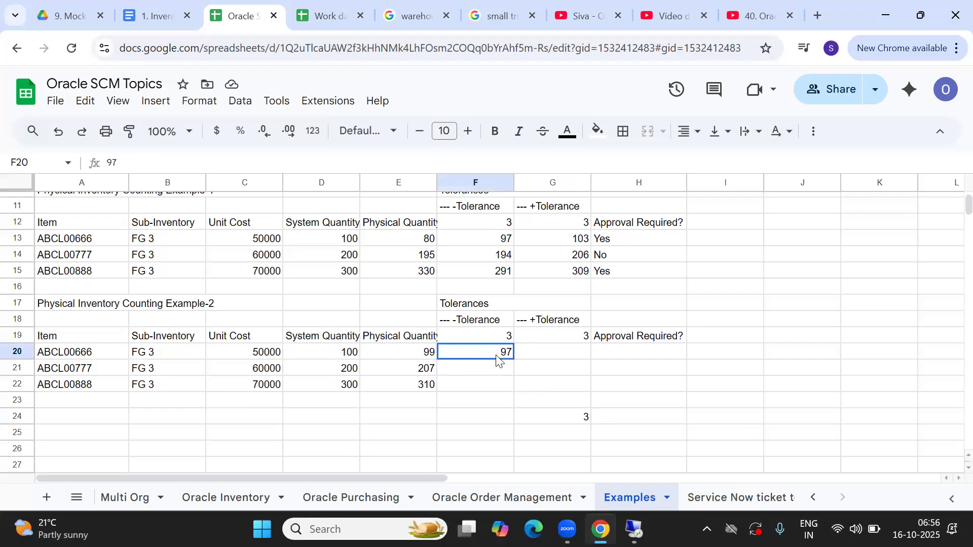
Clear the scratch calculation from G24 and undo that deletion.
click(566, 420)
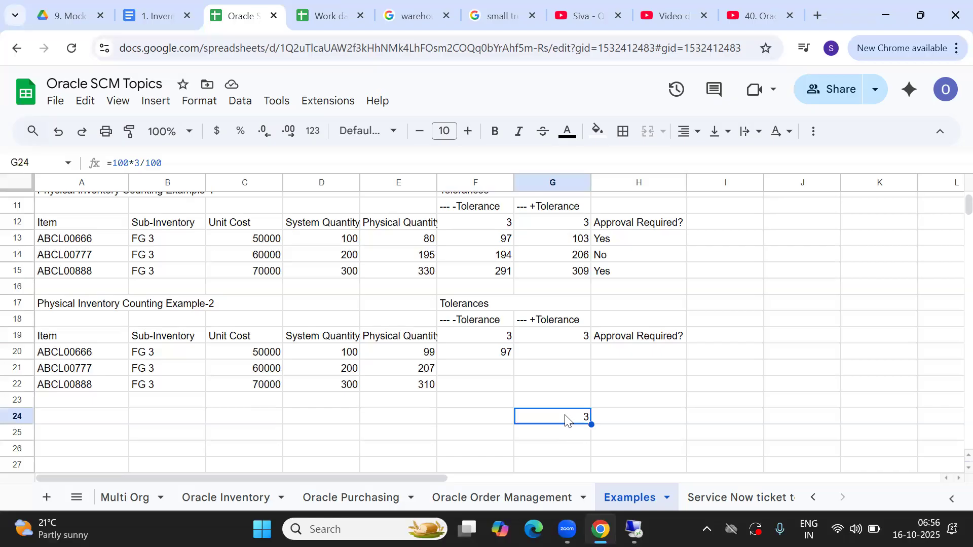
key(Delete)
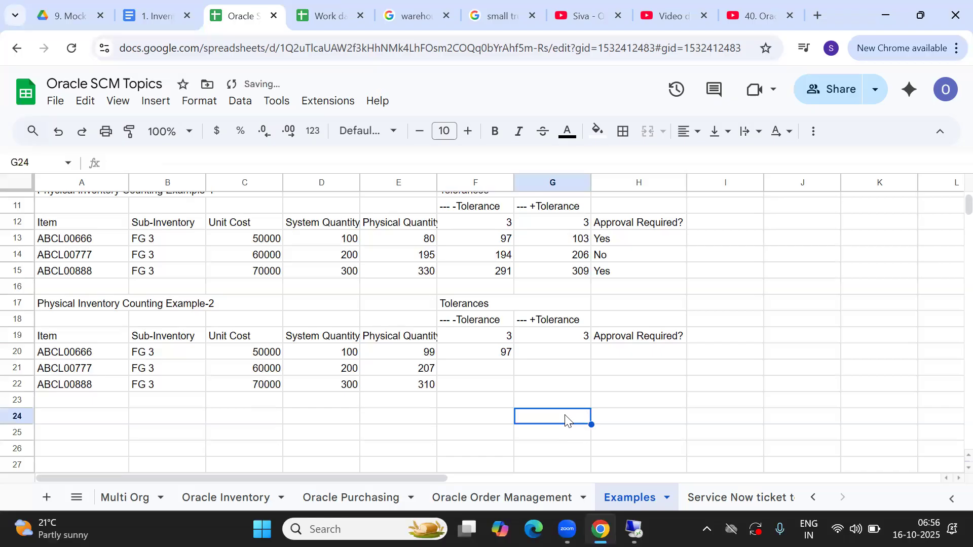
click(488, 434)
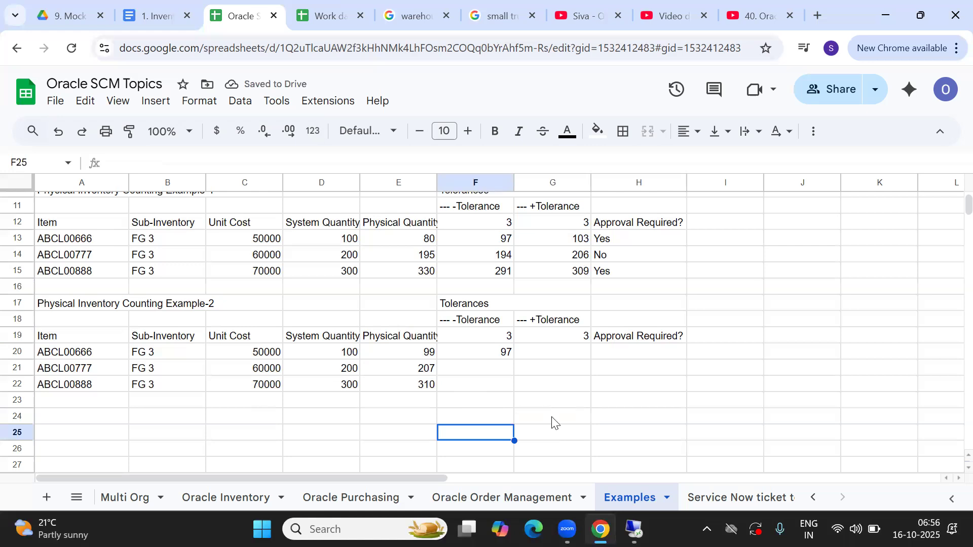
key(ctrl+z)
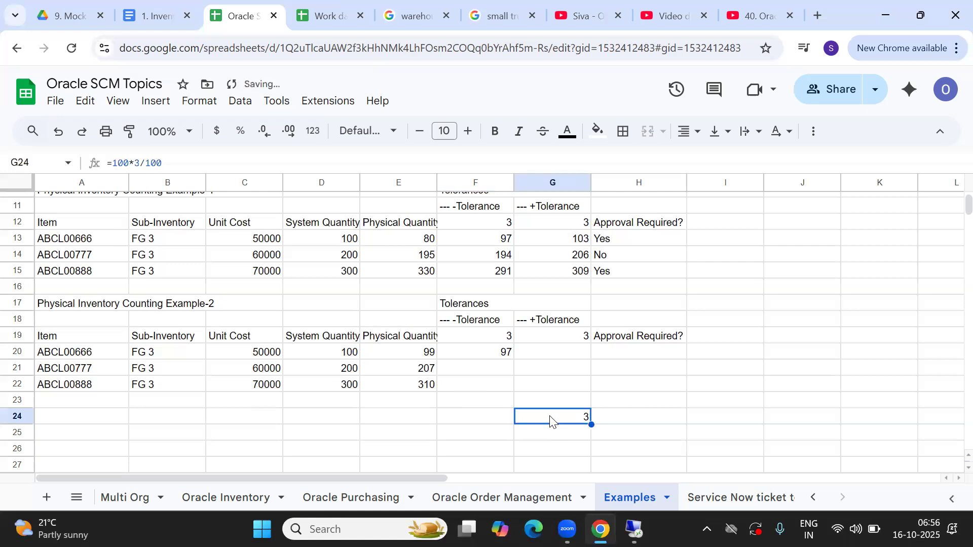
Change G24's formula to =200*3/100 to work out ABCL00777's tolerance, and clear the scratch cell after reading it.
click(117, 162)
key(BackSpace)
text(2)
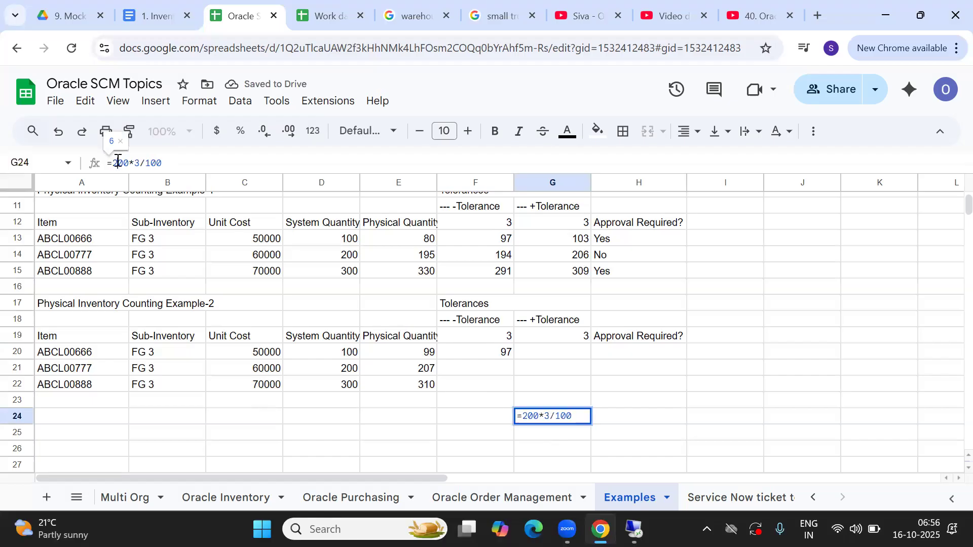
key(Return)
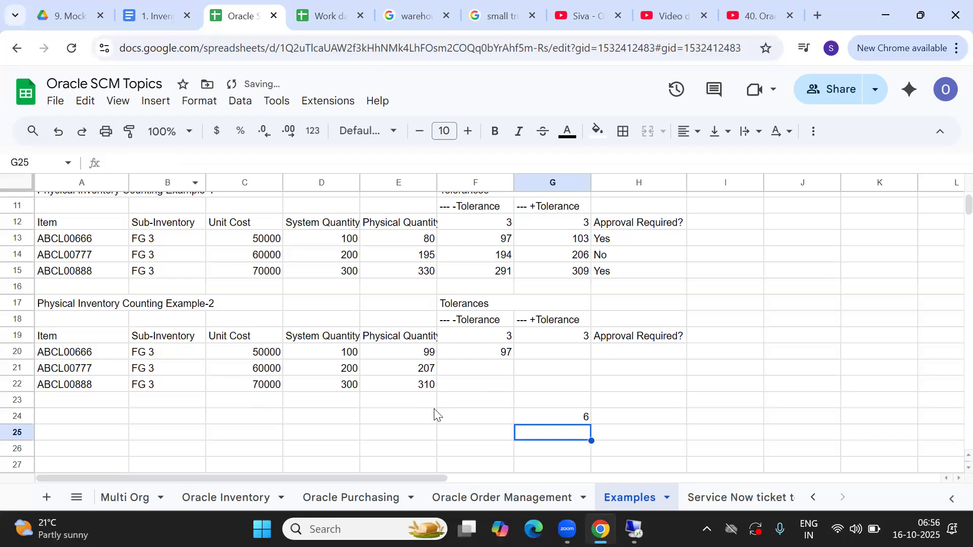
click(567, 419)
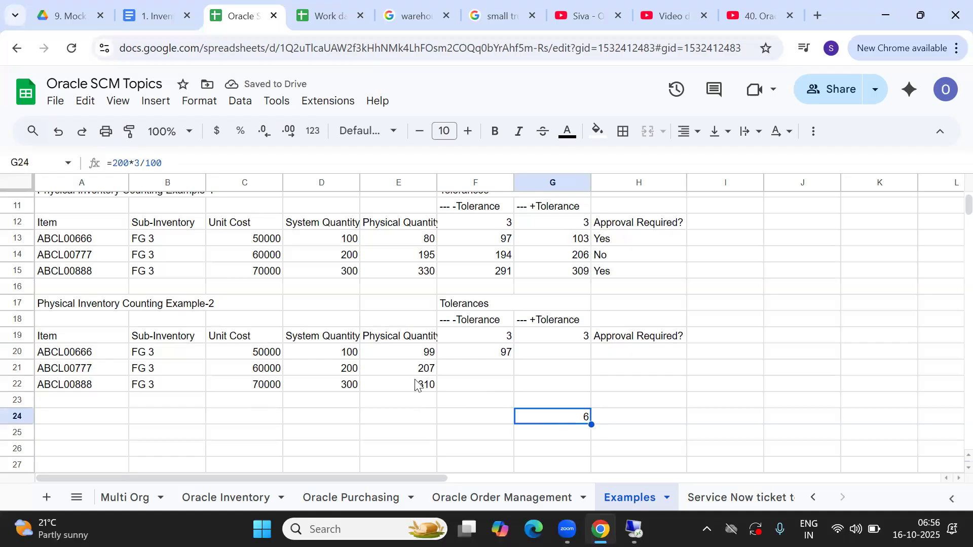
click(344, 370)
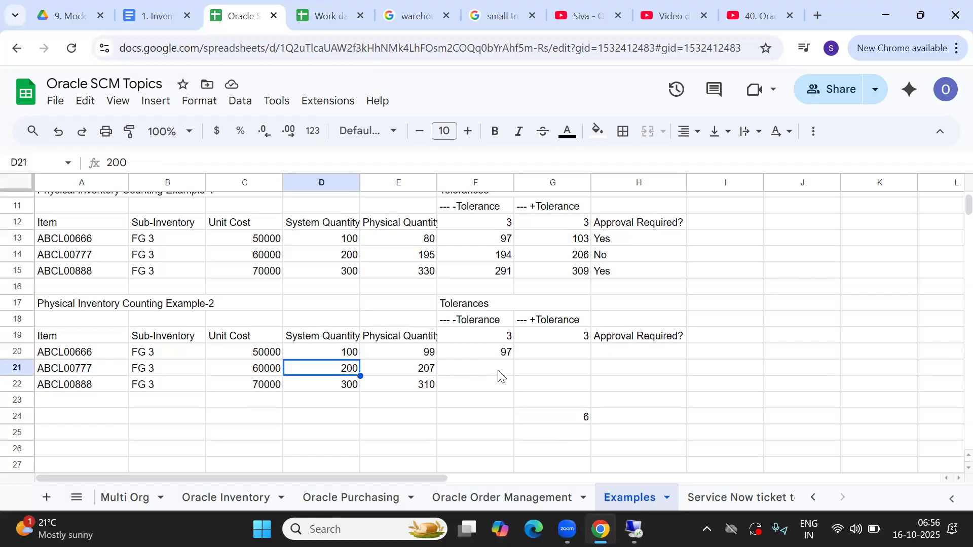
click(499, 375)
click(575, 422)
key(Delete)
Copy the -Tolerance limits 194 and 291 for ABCL00777 and ABCL00888 from Example-1 into the matching Example-2 rows.
click(492, 258)
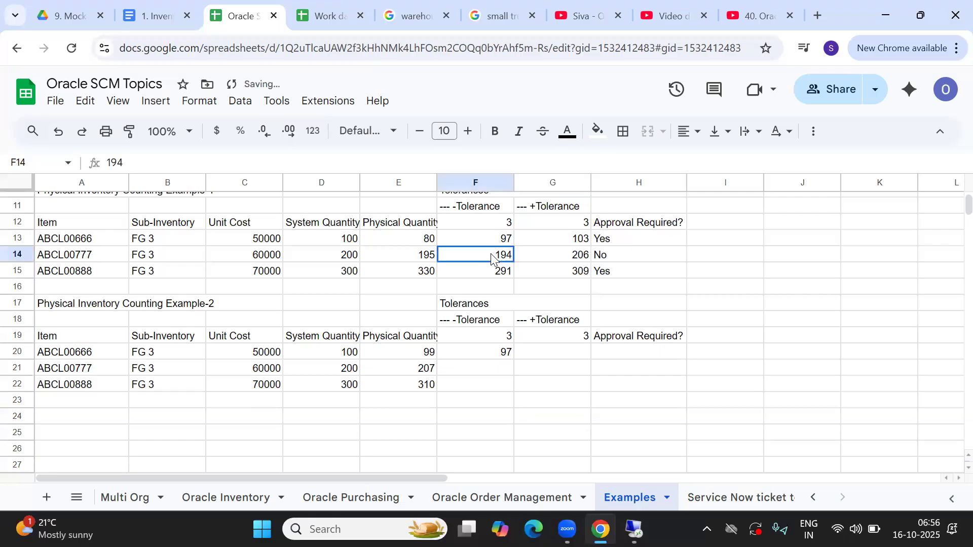
drag(491, 259, 492, 276)
key(ctrl+c)
click(492, 276)
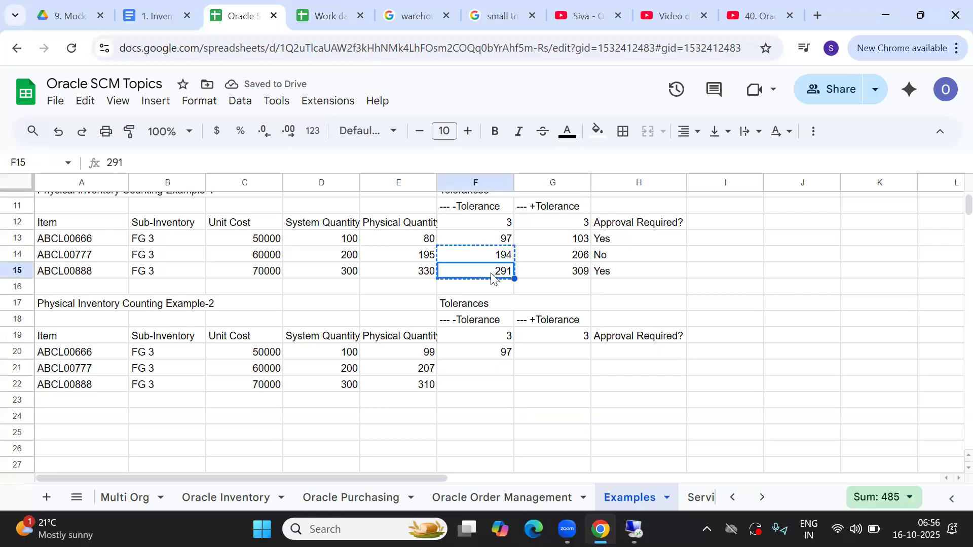
key(Down)
key(Down)
key(Down)
key(Down)
key(Down)
key(Down)
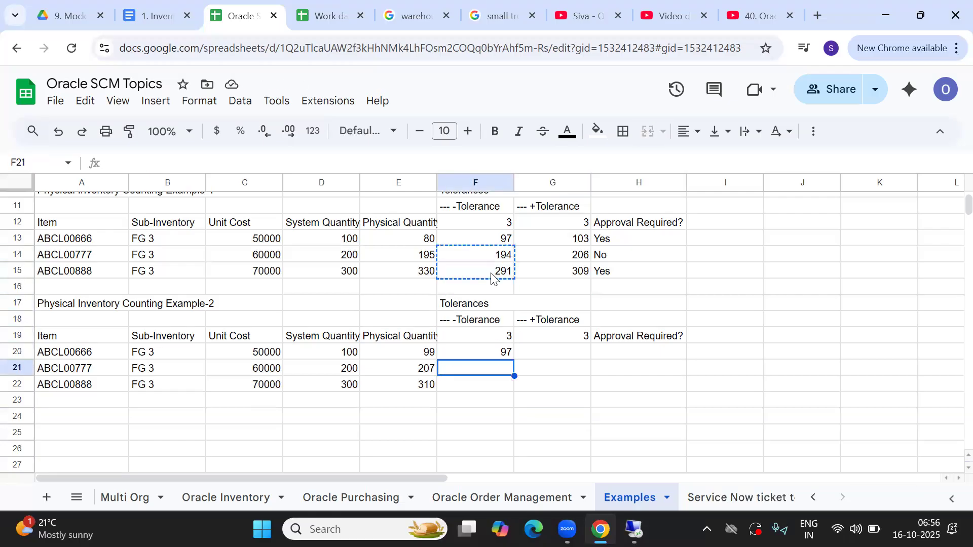
key(ctrl+v)
Copy the three +Tolerance limits 103, 206 and 309 from Example-1 into Example-2's +Tolerance column.
click(576, 241)
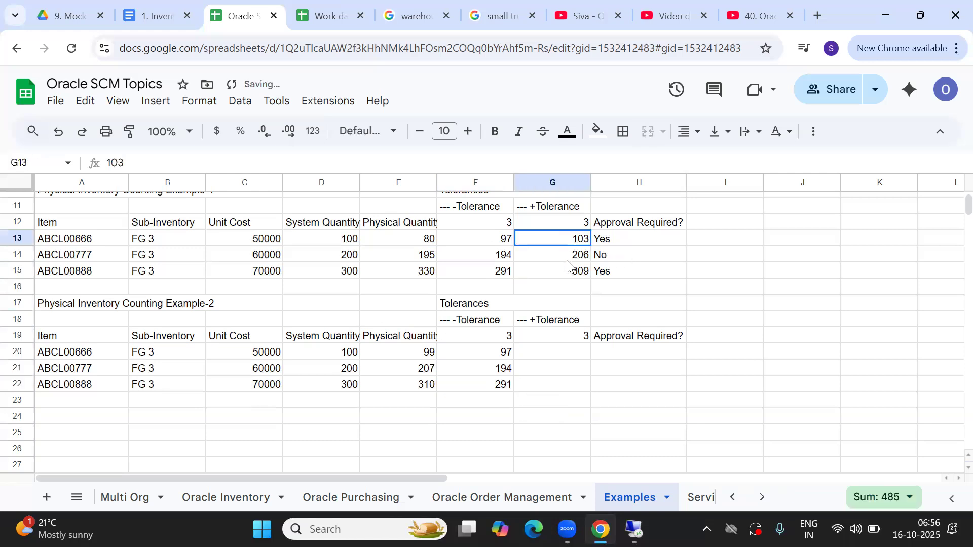
shift+click(567, 274)
key(ctrl+c)
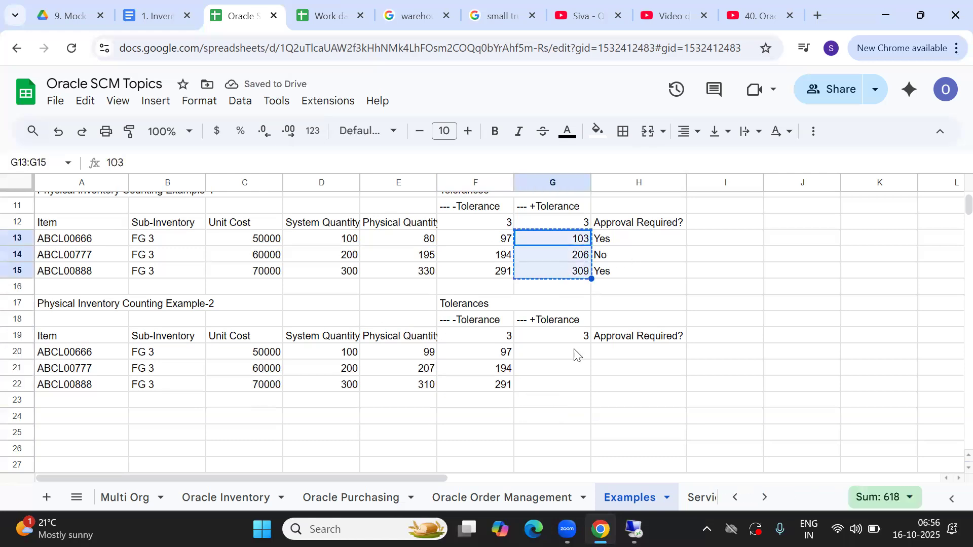
click(557, 353)
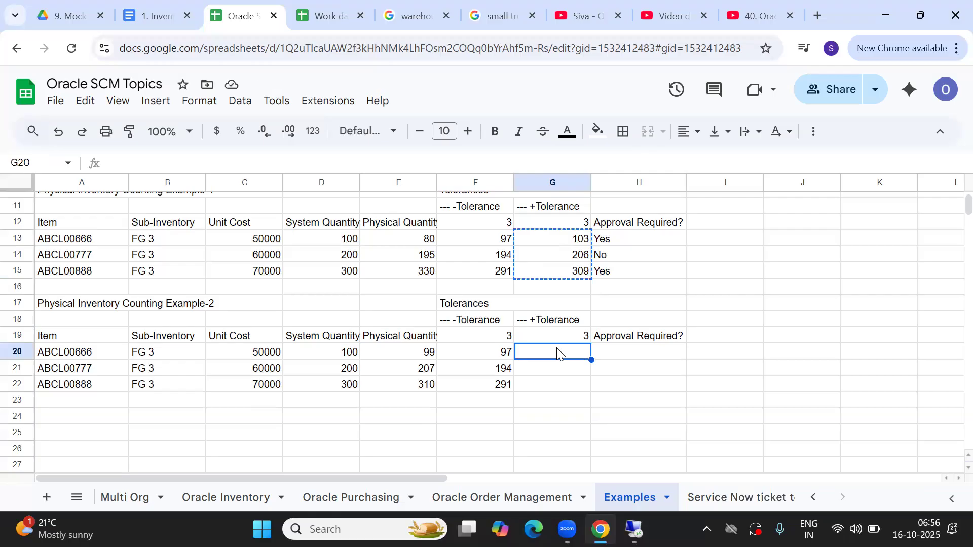
key(ctrl+v)
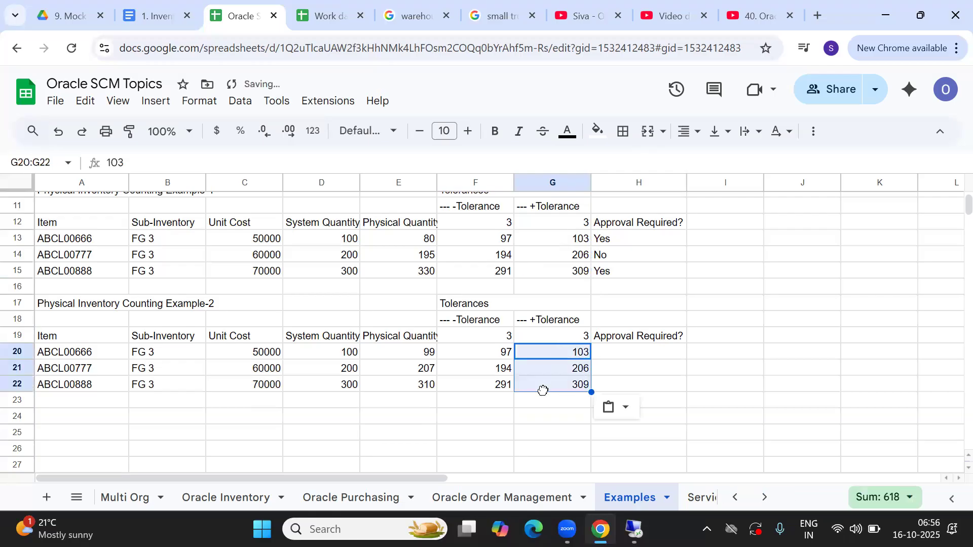
Compare ABCL00666's physical quantity in Example-2 with its tolerance limits and enter No under Approval Required.
click(472, 354)
key(Right)
key(Right)
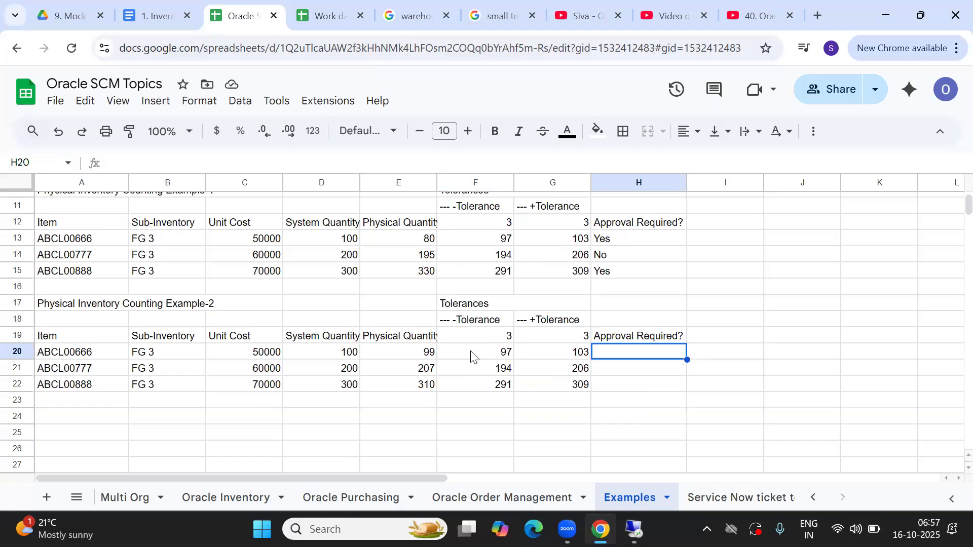
key(Left)
key(Left)
key(Right)
key(Right)
click(415, 361)
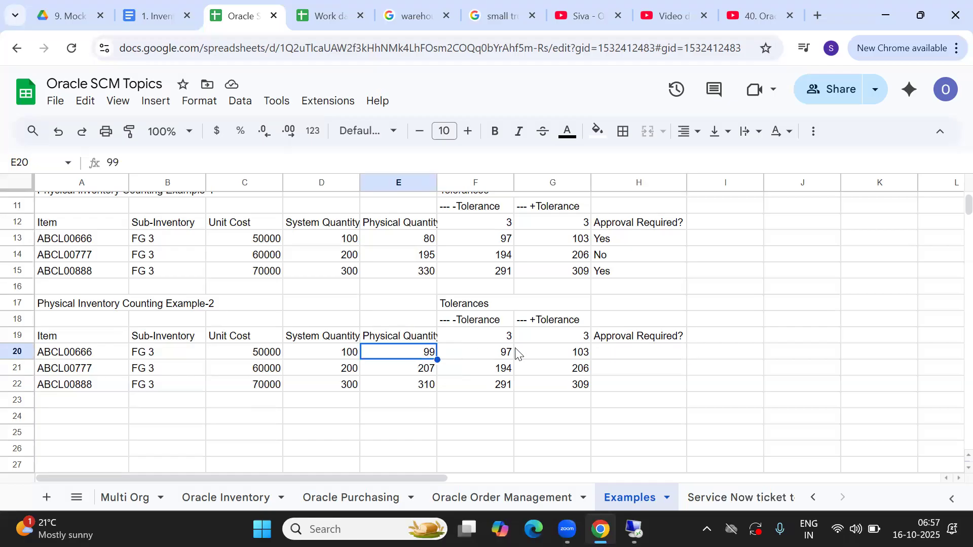
drag(479, 359, 569, 350)
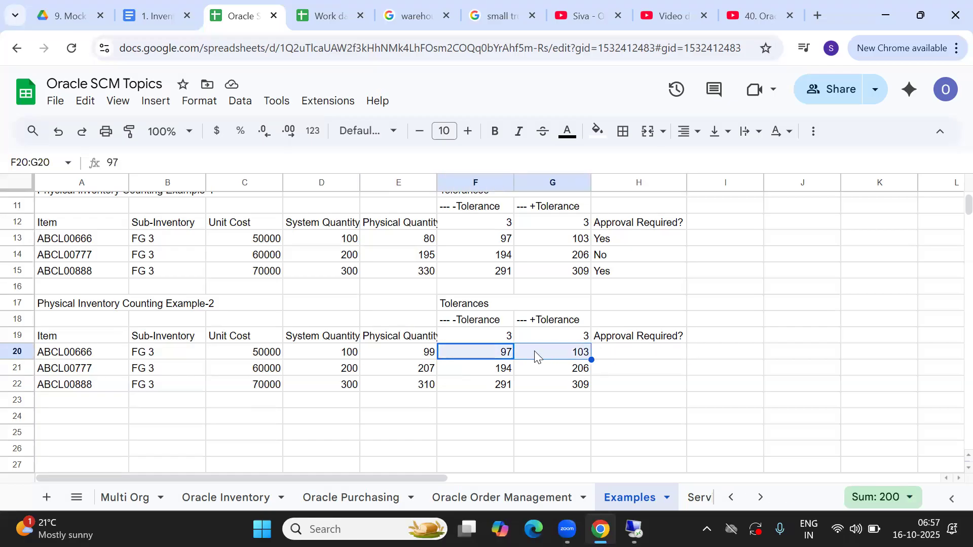
click(623, 354)
text(No)
key(Tab)
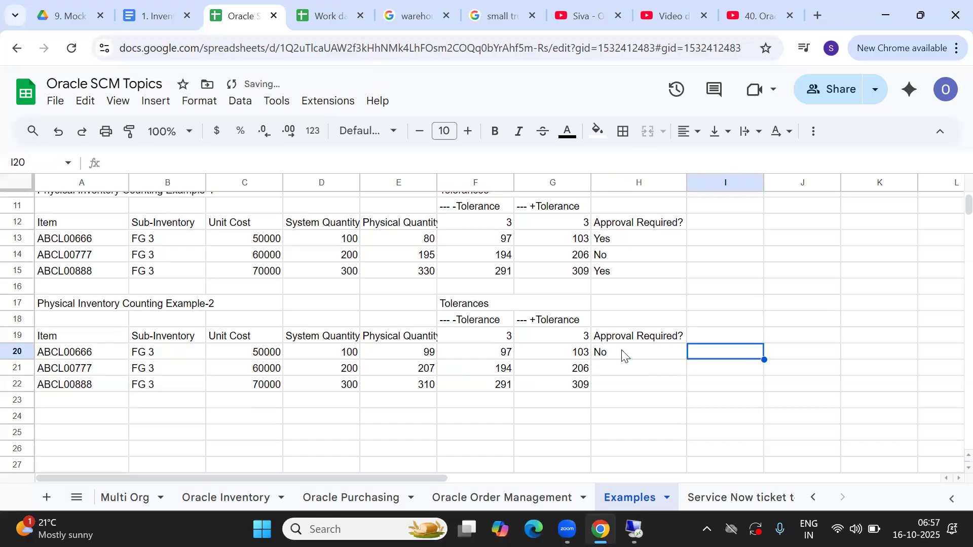
Compare ABCL00777's physical quantity in Example-2 with its tolerance limits and enter Yes under Approval Required.
key(Down)
key(Left)
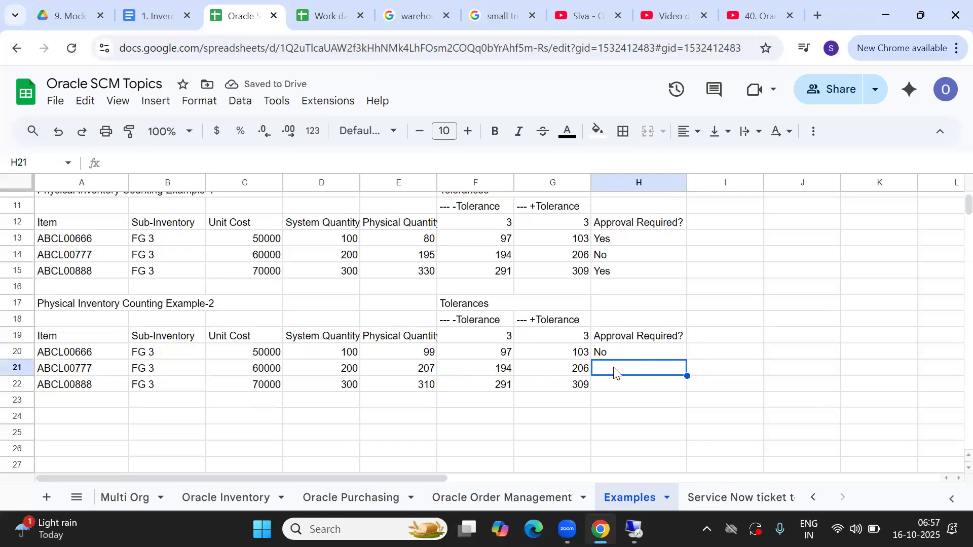
drag(496, 367, 549, 374)
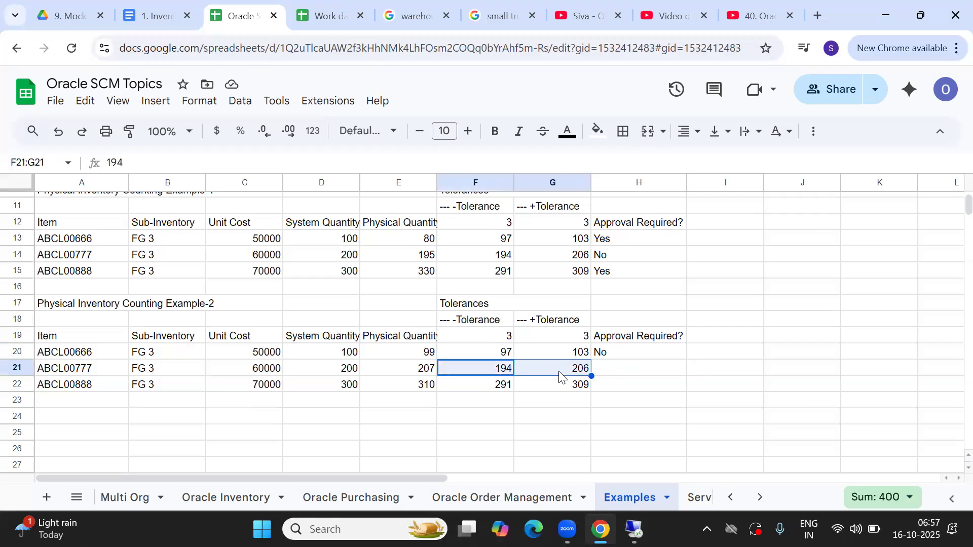
click(415, 372)
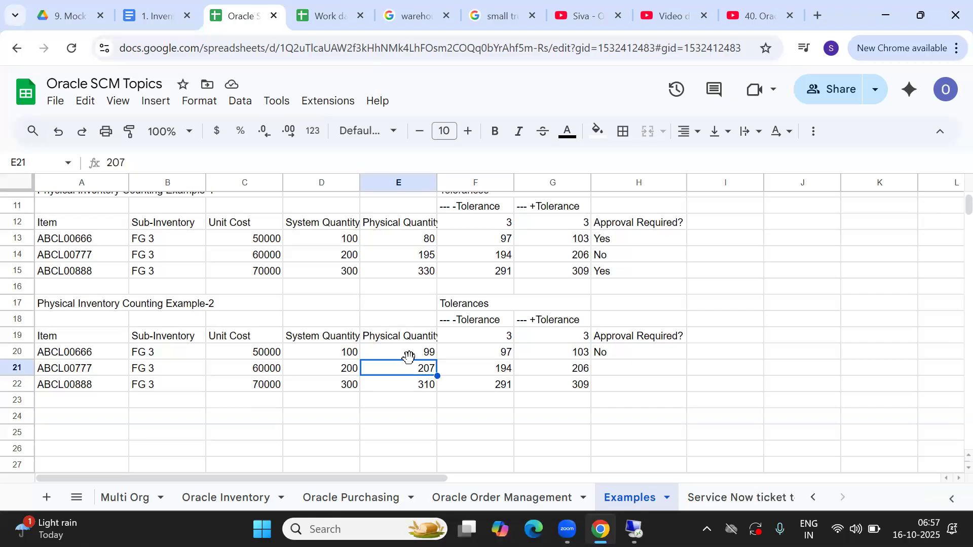
drag(500, 369, 566, 374)
click(634, 371)
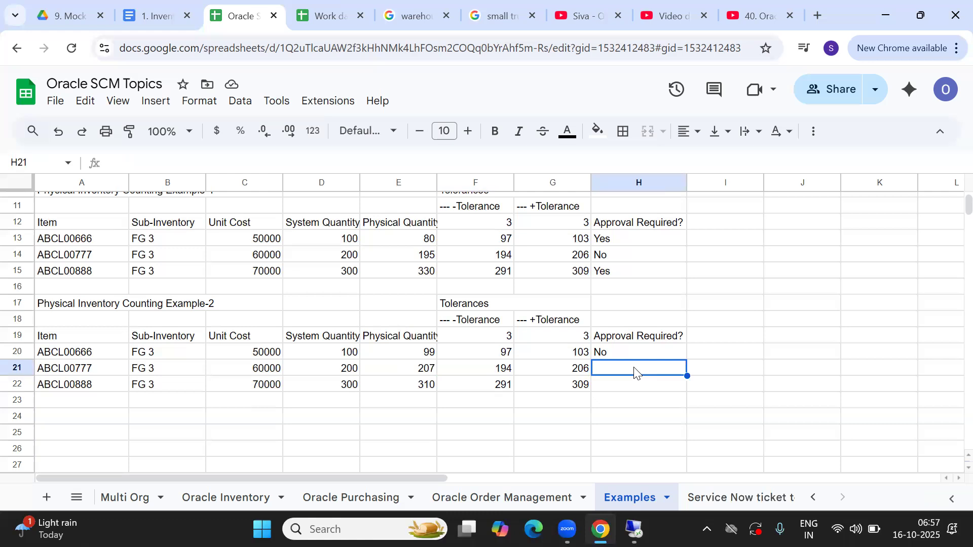
click(424, 370)
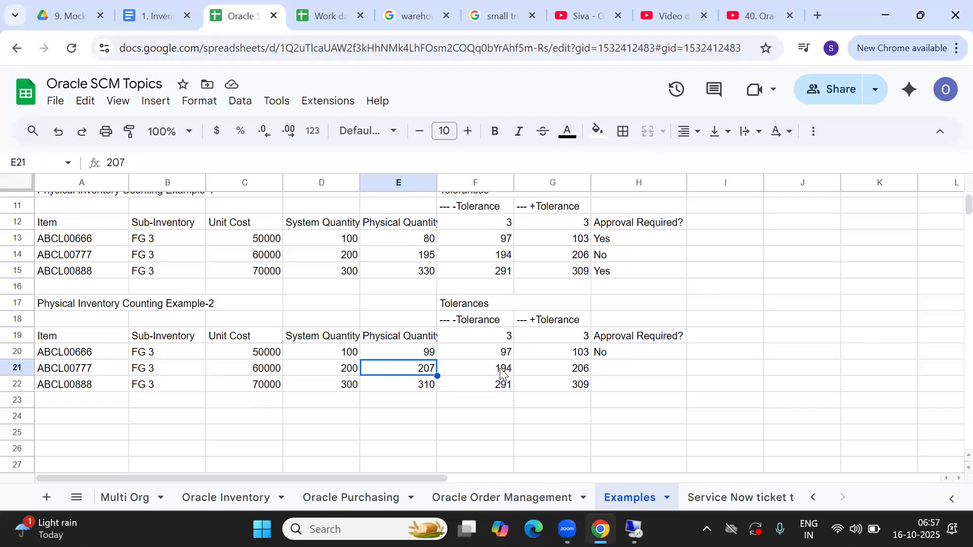
drag(501, 374, 578, 370)
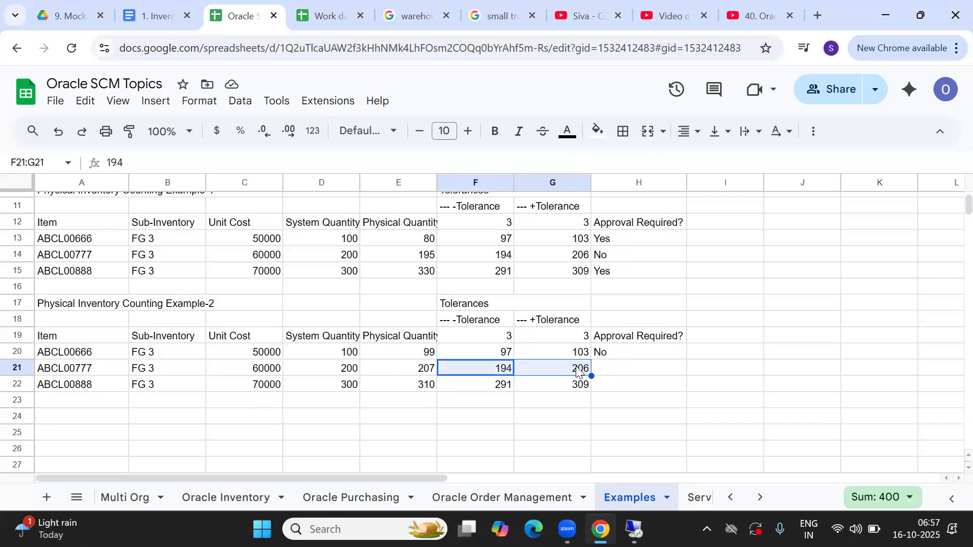
click(609, 373)
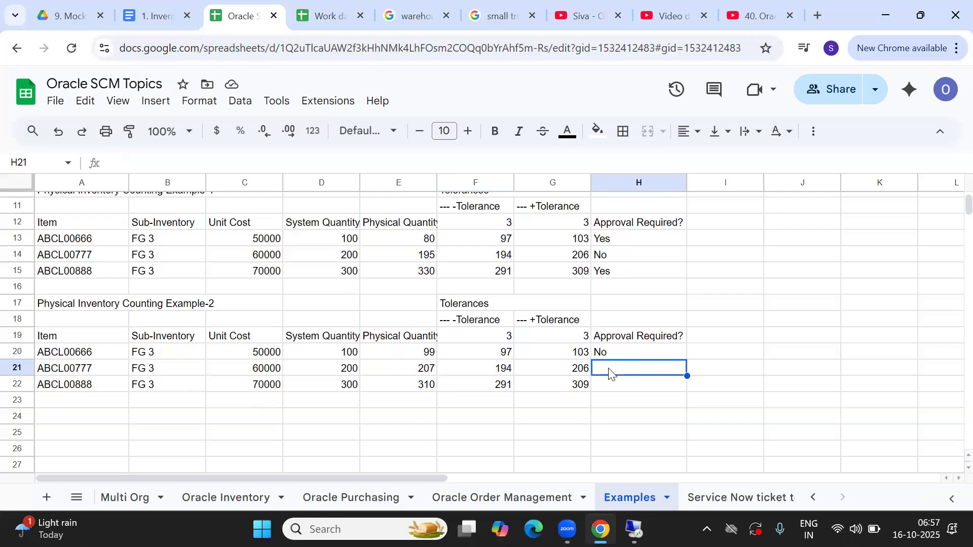
text(y)
key(BackSpace)
text(Yes)
key(Return)
Compare ABCL00888's physical quantity in Example-2 with both tolerance limits and enter Yes under Approval Required.
key(Left)
key(Left)
key(Left)
key(Right)
key(Left)
key(Right)
key(Left)
key(Right)
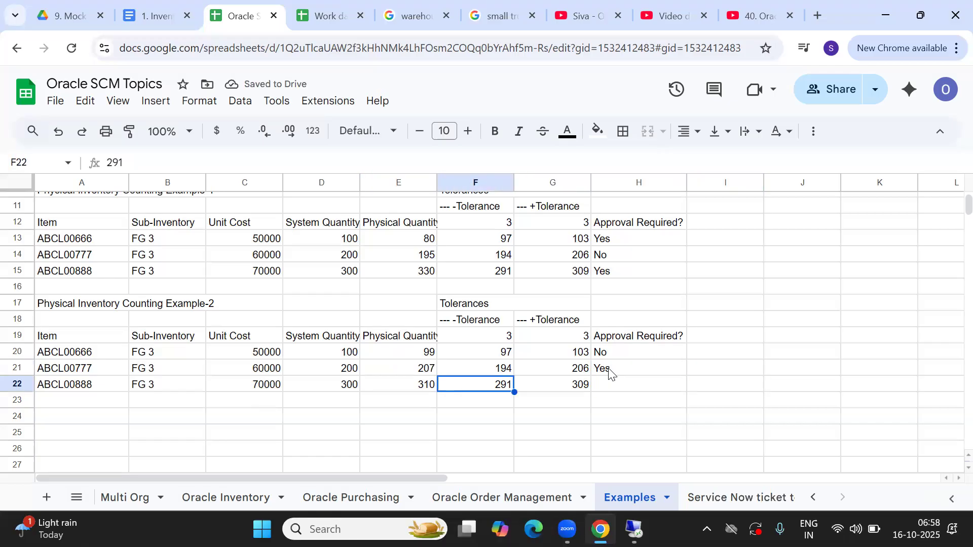
key(Right)
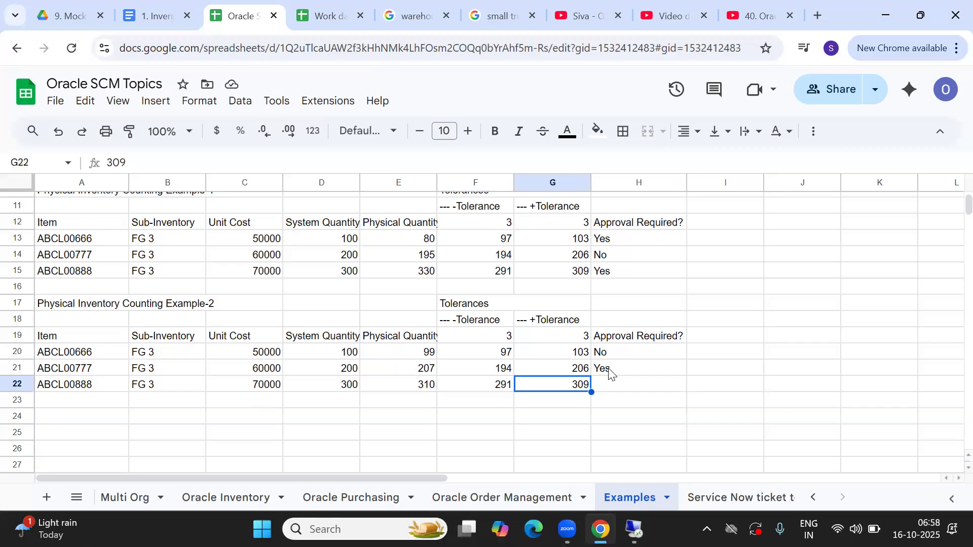
key(Left)
key(Left)
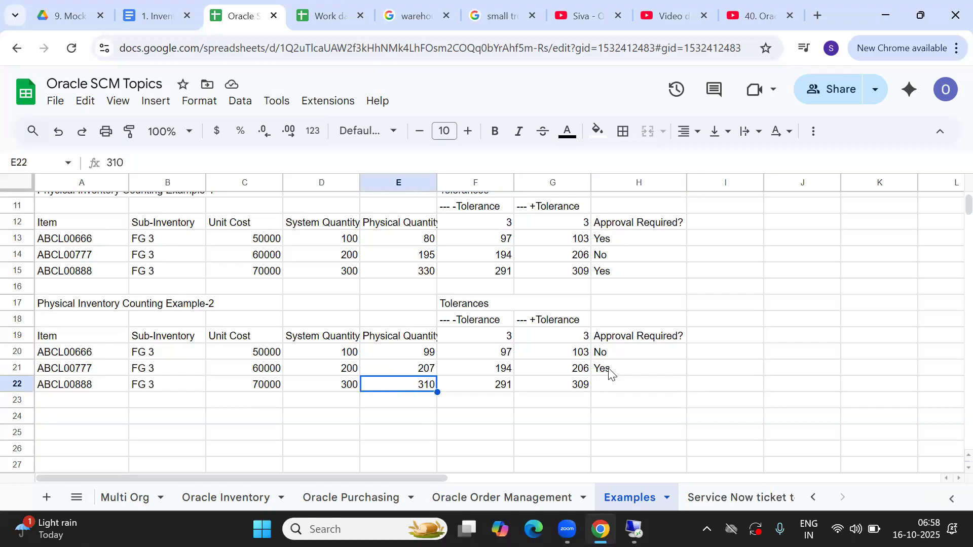
key(Right)
key(Right)
key(Right)
text(Yes)
key(Tab)
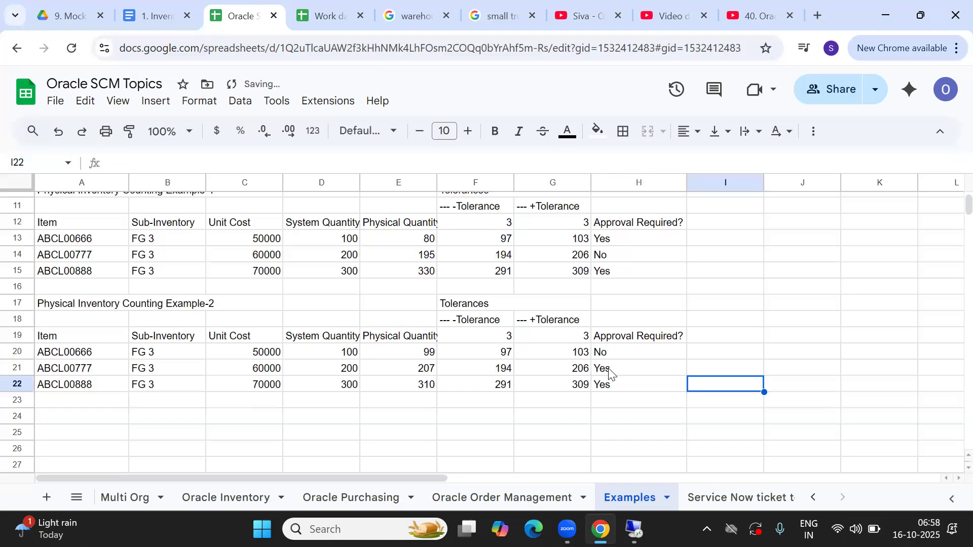
Review the completed Example-2 and Example-1 tables, moving back up above the first example.
key(Down)
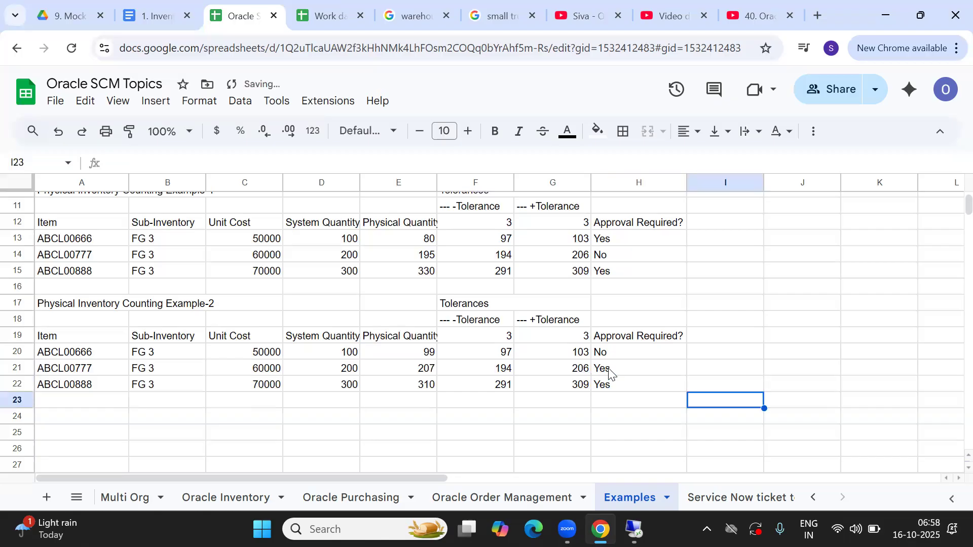
key(Left)
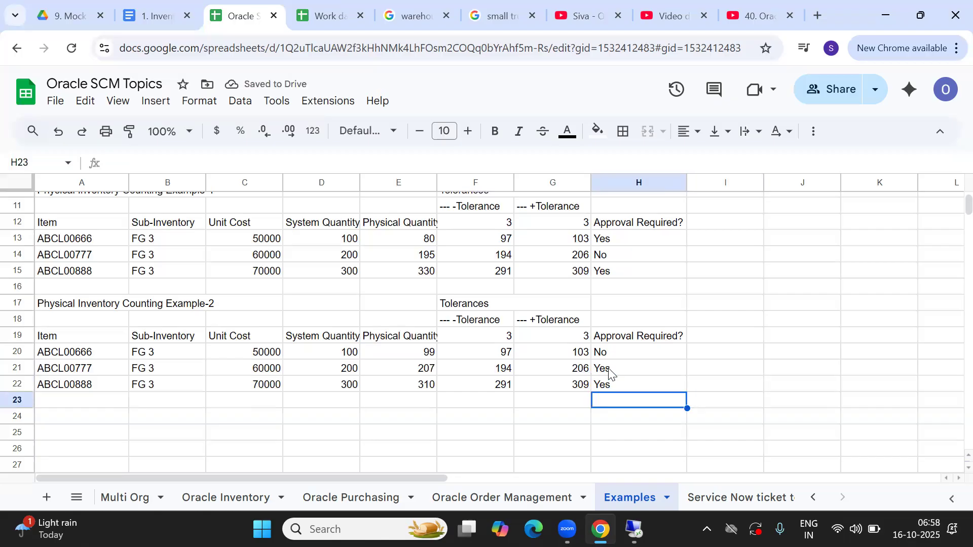
key(Home)
key(Up)
key(Up)
key(Up)
key(Up)
key(Up)
key(Up)
key(Up)
key(Up)
key(Up)
key(Up)
key(Up)
key(Up)
key(Up)
key(Up)
key(Up)
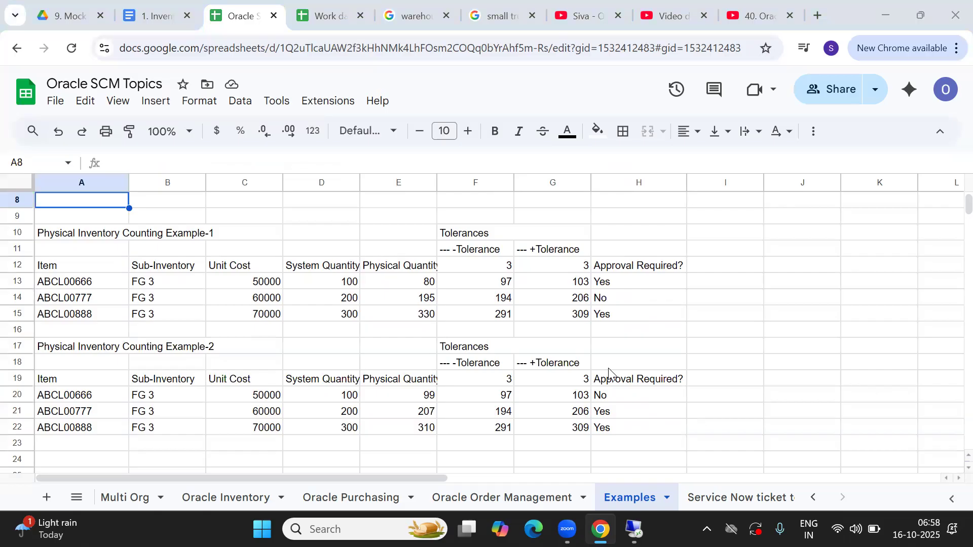
Switch to Oracle Applications, close the Material Transactions window and bring the Define Physical Inventory window into clear view.
key(alt+Tab)
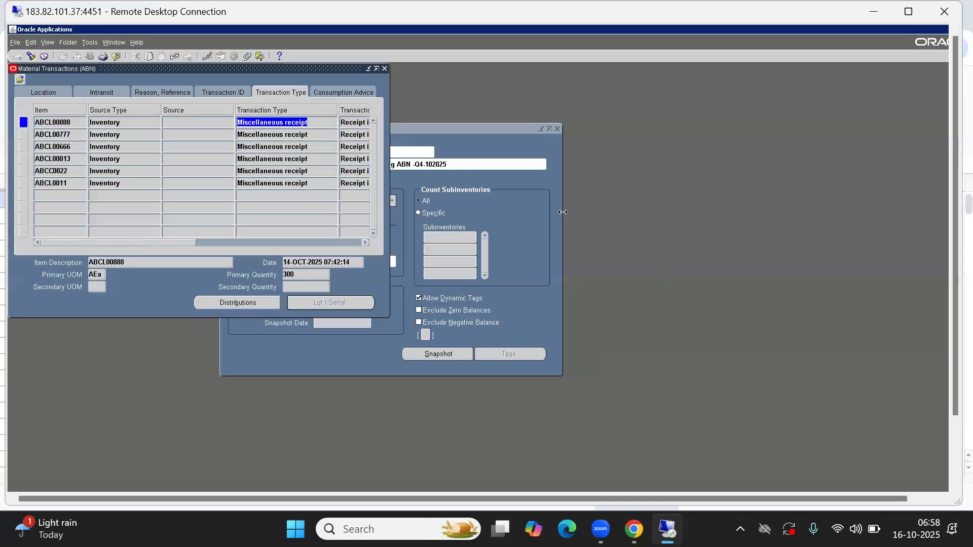
click(385, 69)
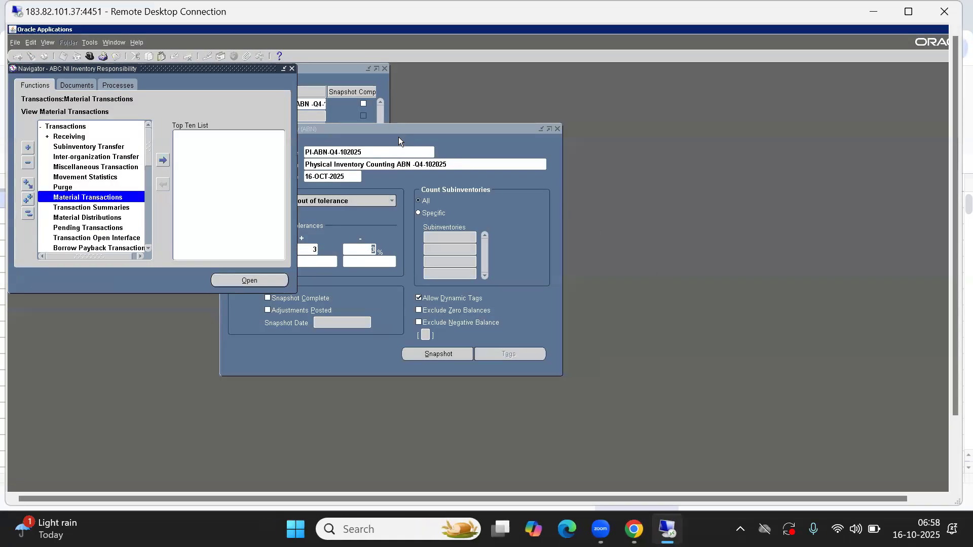
click(457, 133)
drag(334, 126, 310, 78)
Check the plus and minus quantity tolerances and the plus value tolerance field of physical inventory PI-ABN-Q4-102025.
double_click(276, 202)
double_click(342, 199)
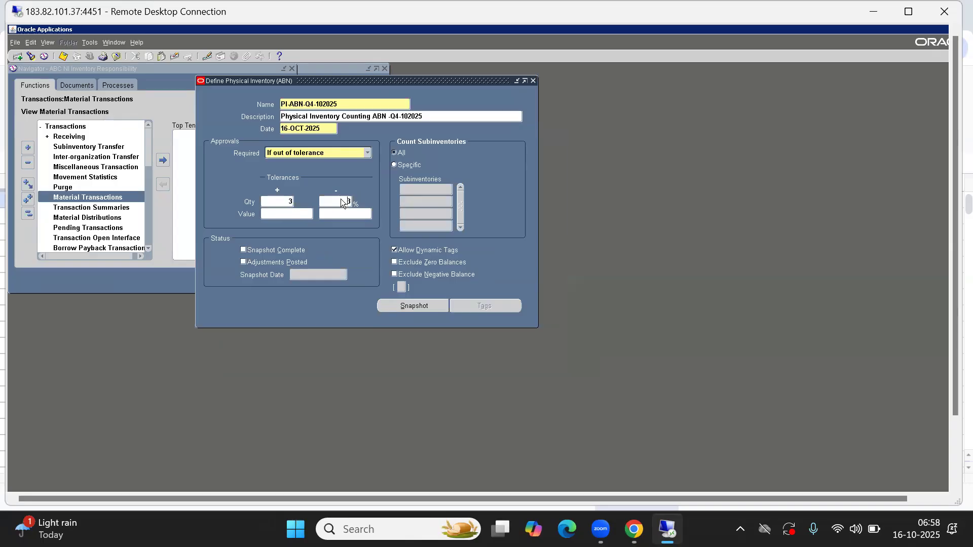
double_click(282, 201)
click(277, 214)
Switch back to Google Sheets and duplicate the whole Example-2 block A17:H22 below itself, starting at cell A24.
key(alt+Tab)
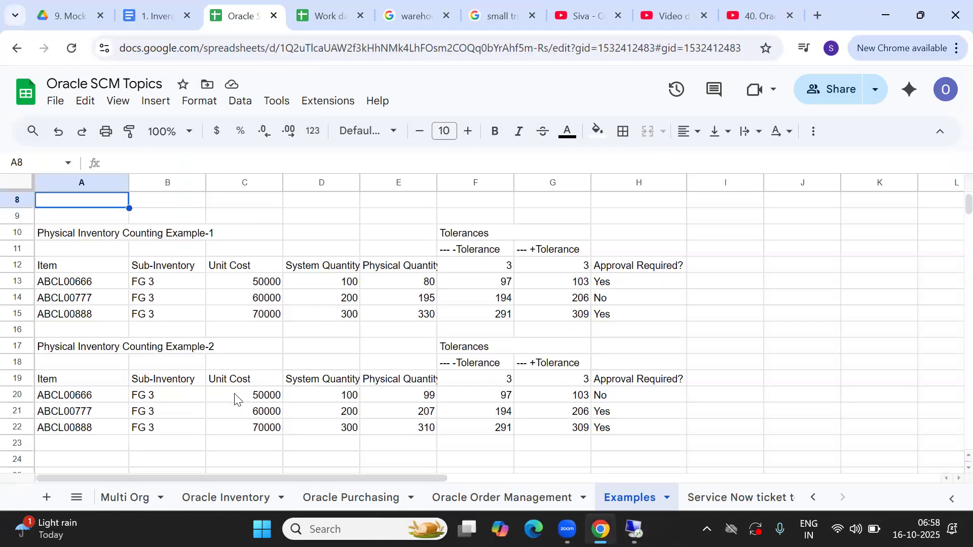
click(235, 398)
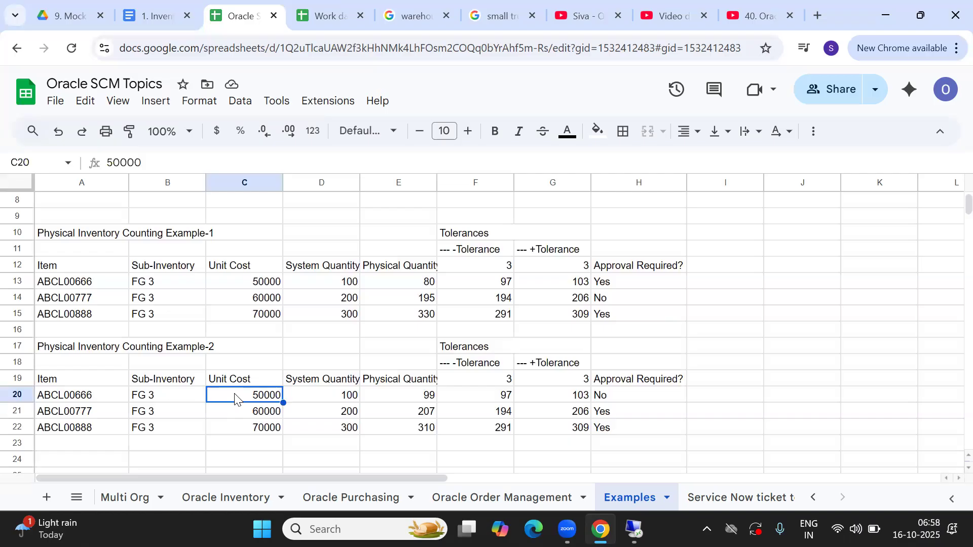
click(50, 354)
key(shift+Down)
key(shift+Down)
key(shift+Down)
key(shift+Down)
key(shift+Down)
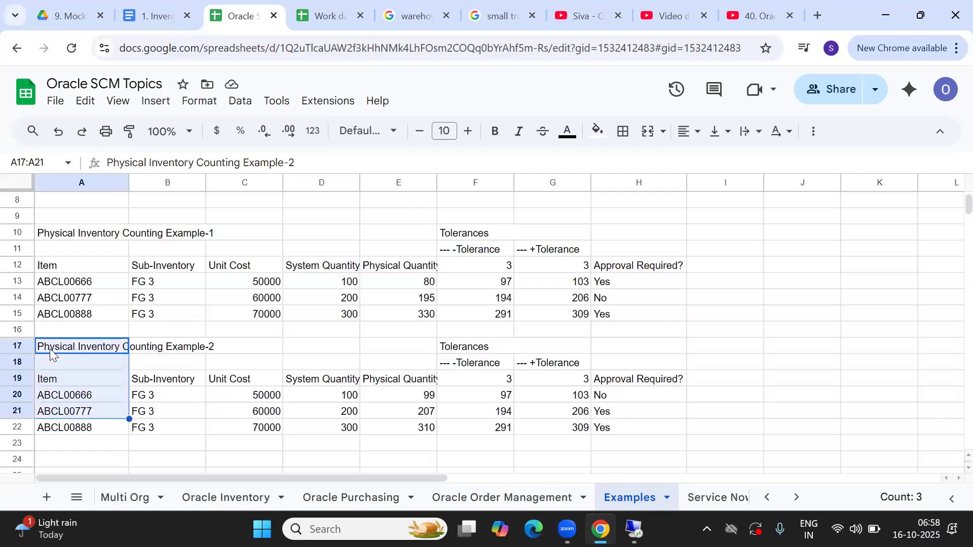
key(shift+Right)
key(shift+Right)
key(shift+Right)
key(shift+Right)
key(shift+Right)
key(shift+Right)
key(shift+Right)
key(shift+Right)
key(shift+Left)
key(ctrl+c)
key(Down)
key(Down)
key(Down)
key(Down)
key(Down)
key(Down)
key(Down)
key(Down)
key(Down)
key(Down)
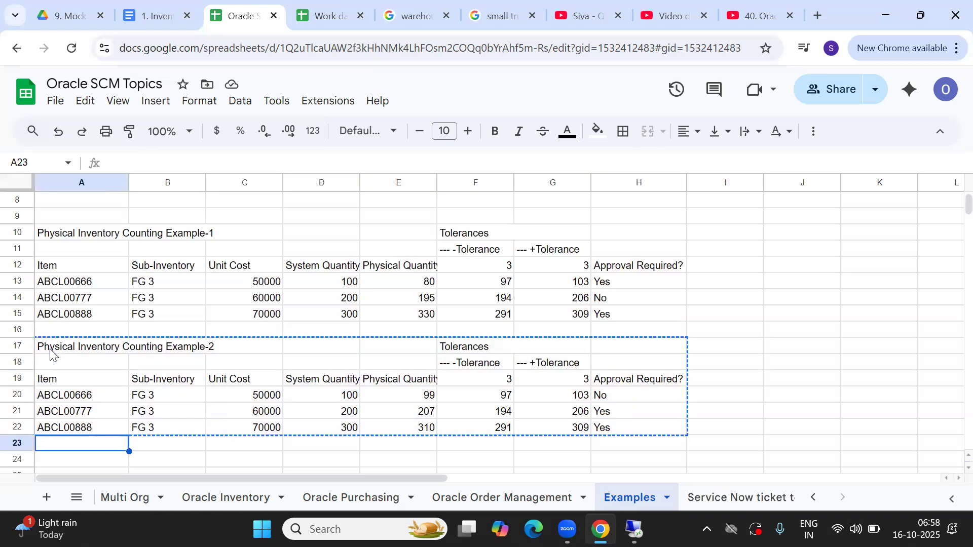
key(Up)
key(Up)
key(Up)
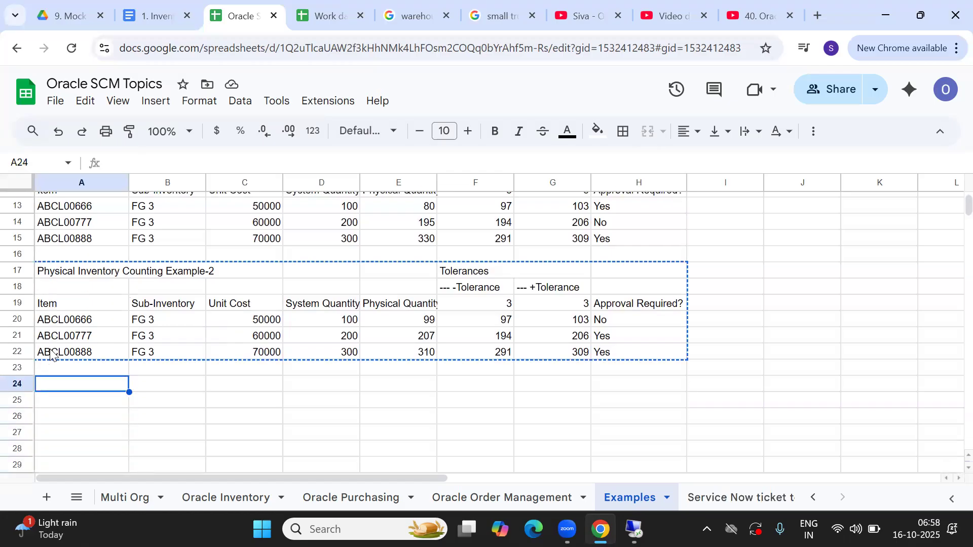
key(ctrl+v)
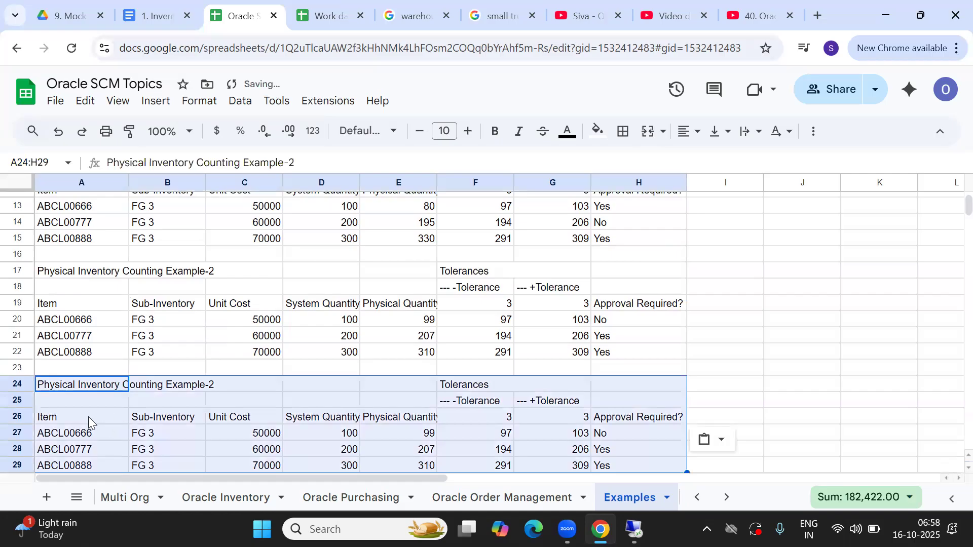
click(89, 417)
key(Down)
key(Down)
key(Down)
key(Down)
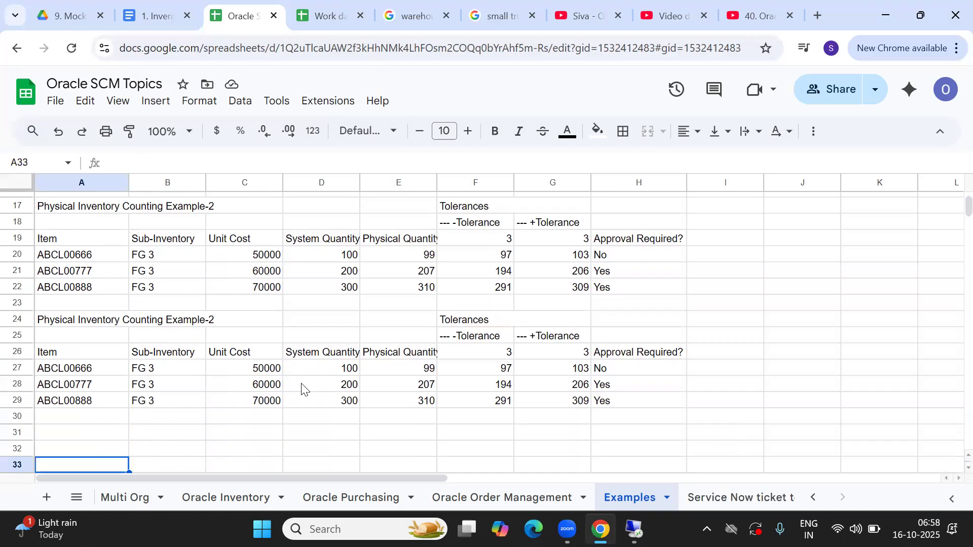
Rename the copied table's quantity headers in D26 and E26 to System Value and Physical Value.
click(332, 371)
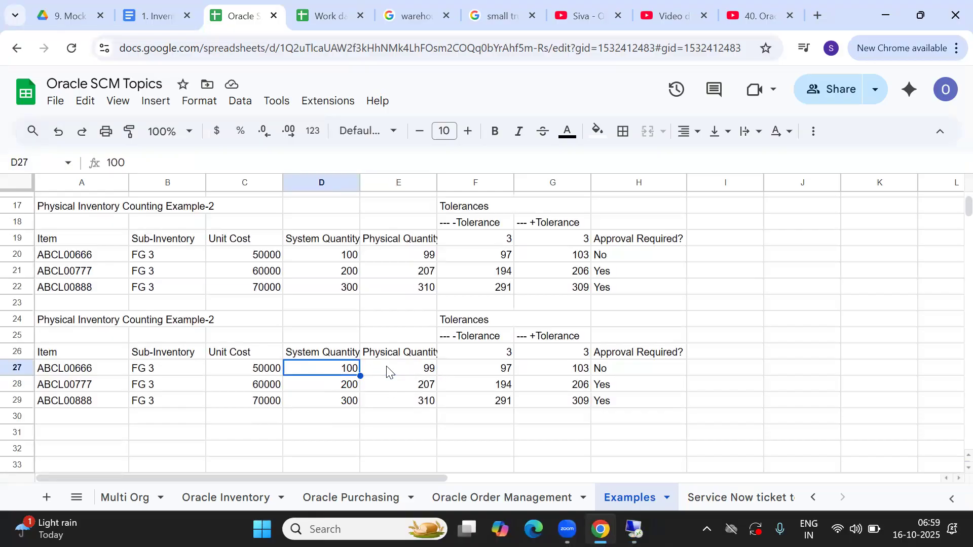
click(335, 351)
double_click(336, 349)
double_click(336, 350)
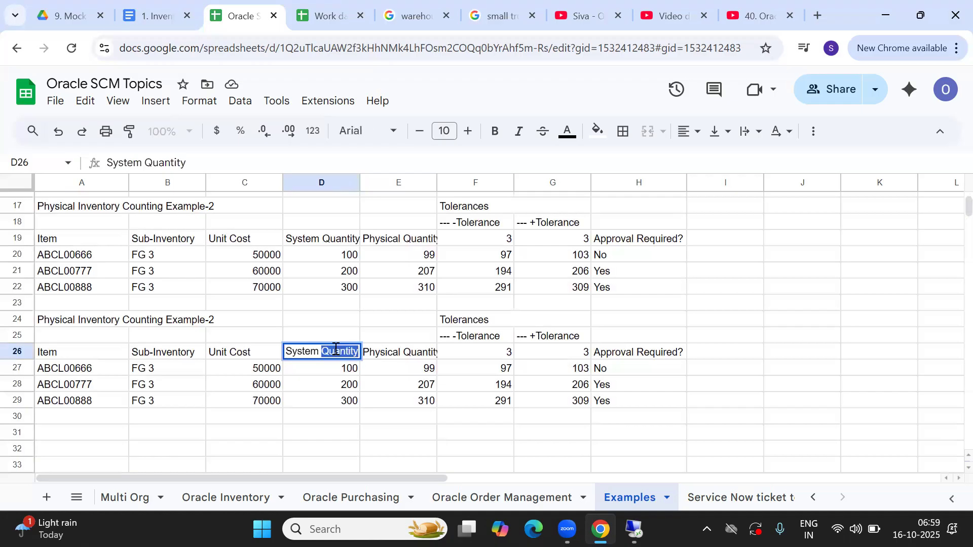
text(Value)
key(Tab)
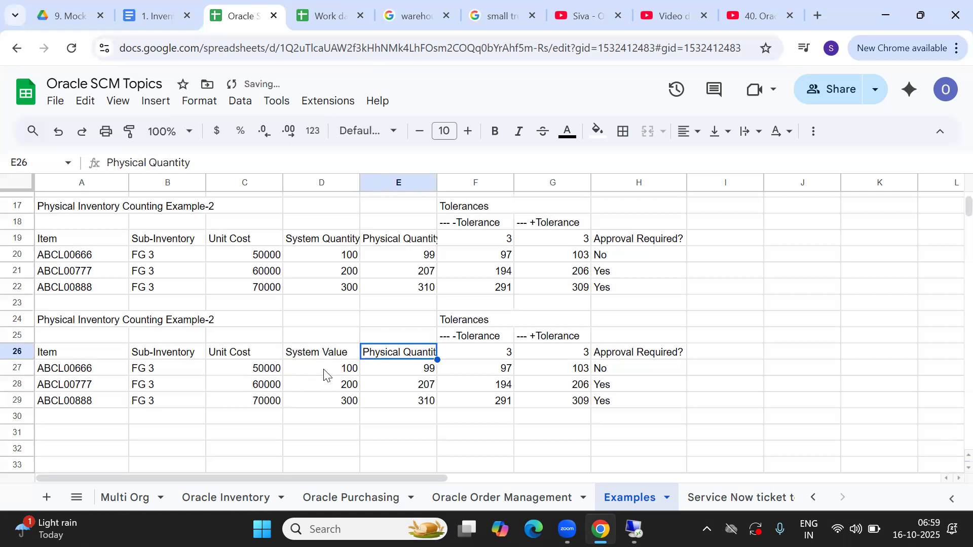
double_click(396, 351)
double_click(420, 351)
key(BackSpace)
text(Value)
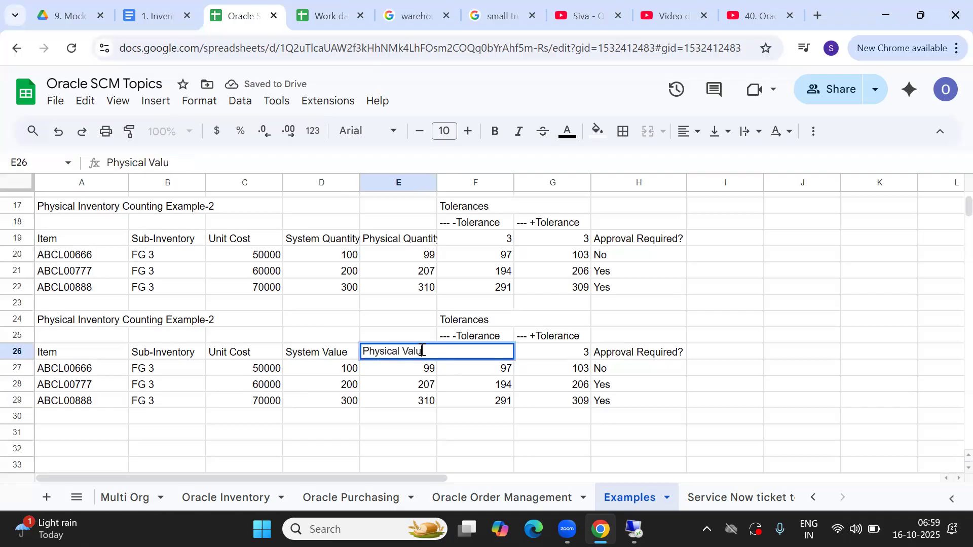
key(Tab)
Set the System Value to 100000 for item ABCL00666 and 200000 for ABCL00777 in the copied table.
click(331, 372)
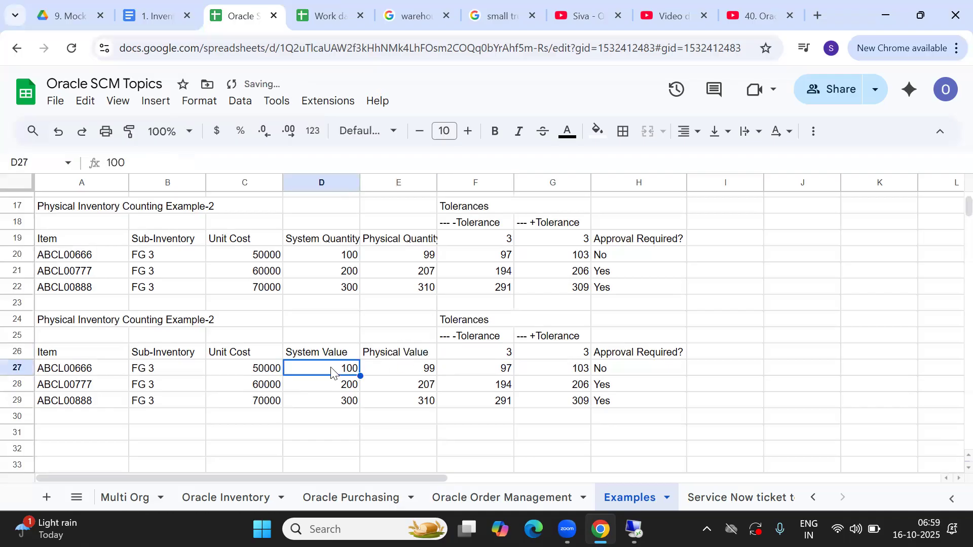
double_click(331, 371)
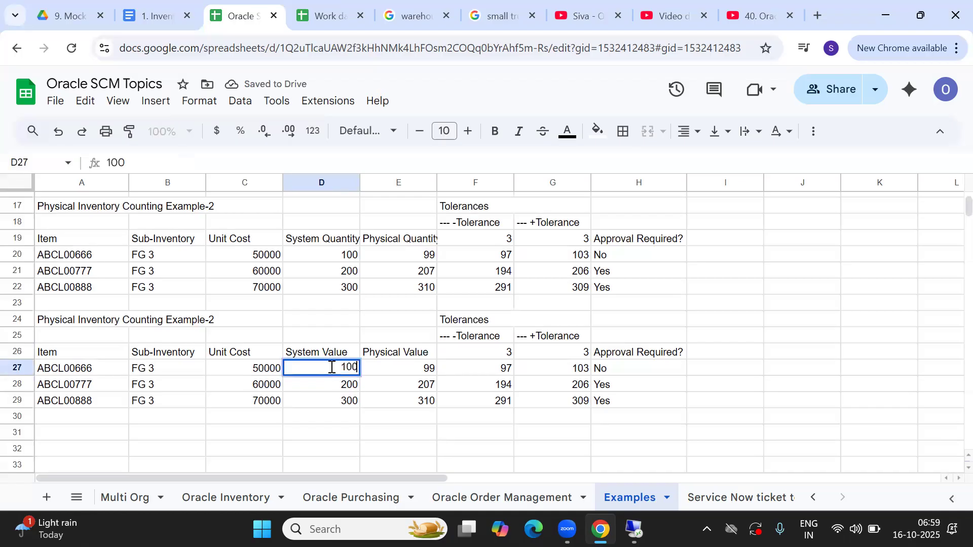
text(000)
key(Tab)
click(364, 383)
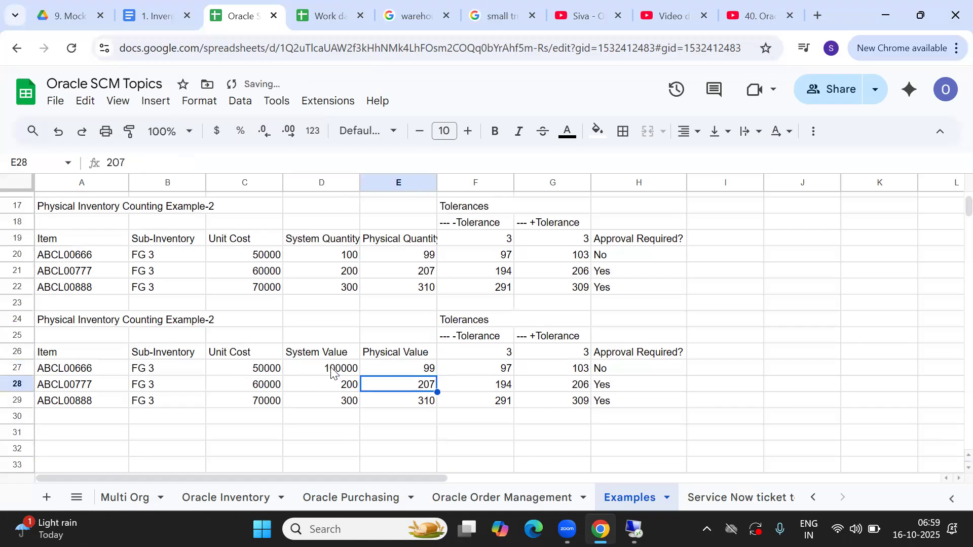
click(351, 384)
double_click(348, 385)
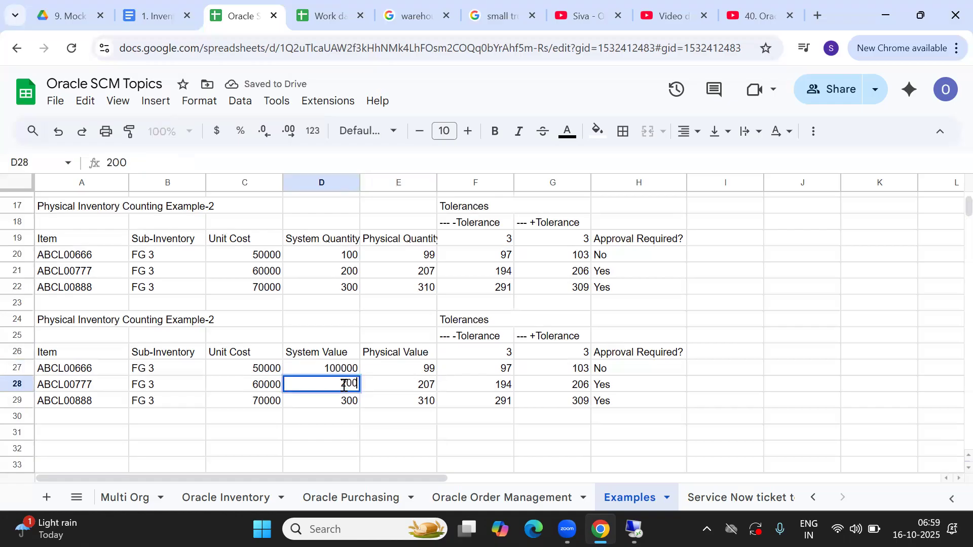
text(000)
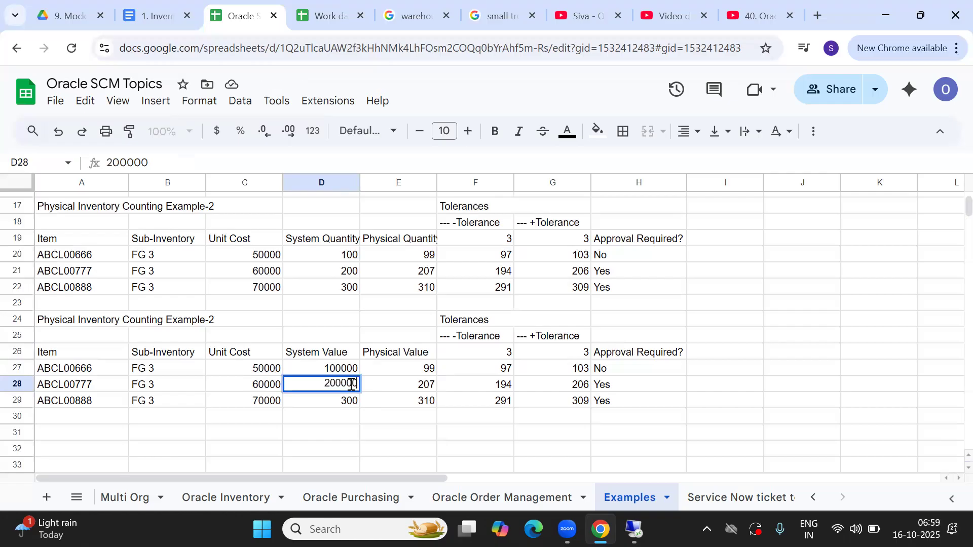
Set the System Value of item ABCL00888 in D29 to 300000.
double_click(344, 400)
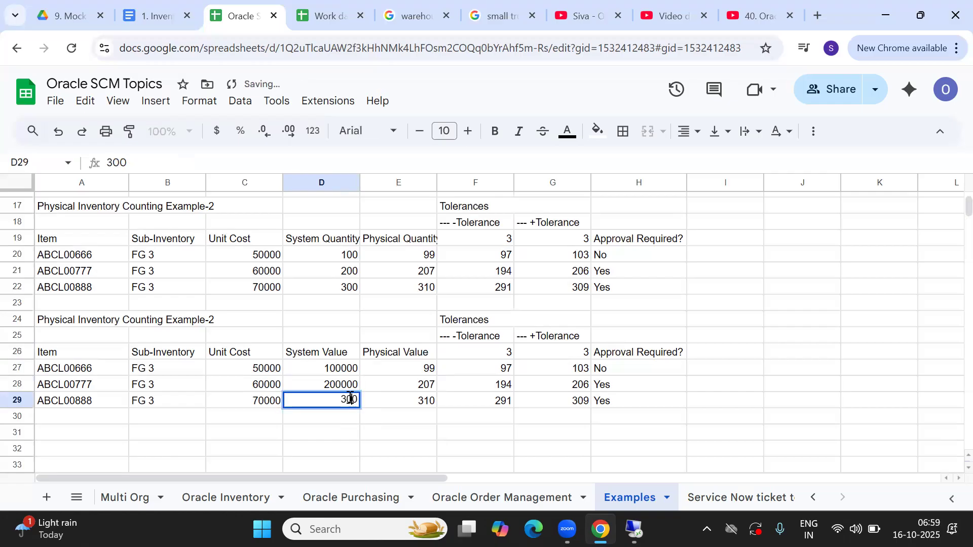
text(----)
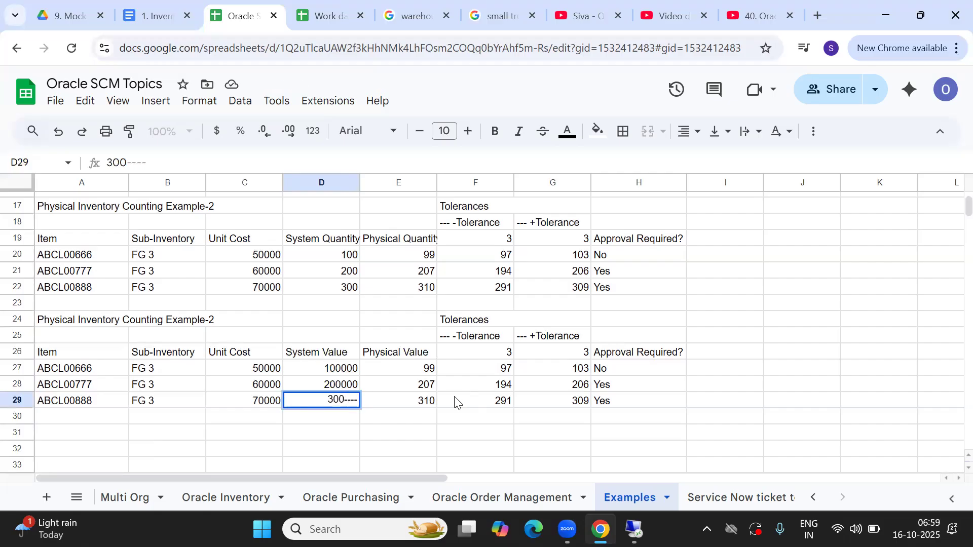
key(BackSpace)
key(BackSpace)
key(BackSpace)
text(000)
key(Tab)
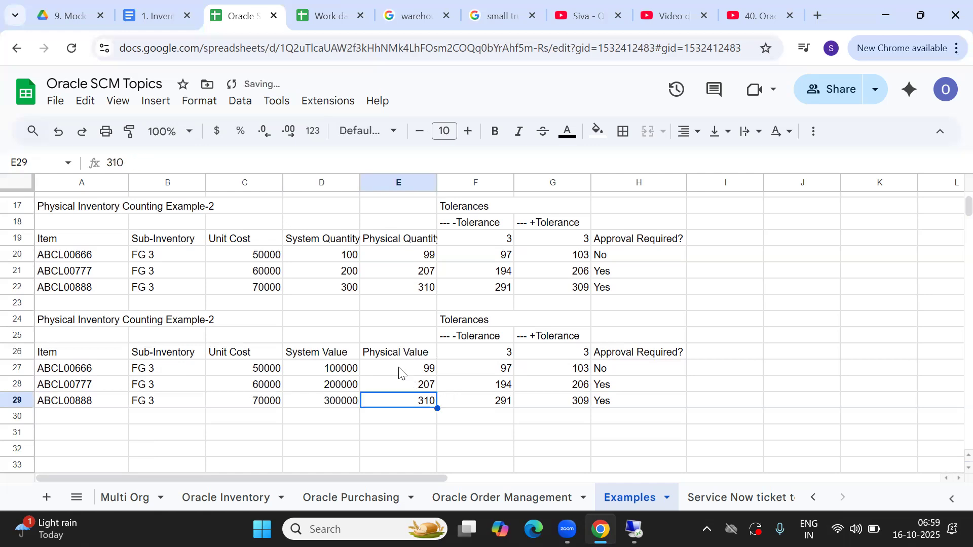
Clear the copied physical values, tolerance limits and approval answers in E27:H29.
click(431, 369)
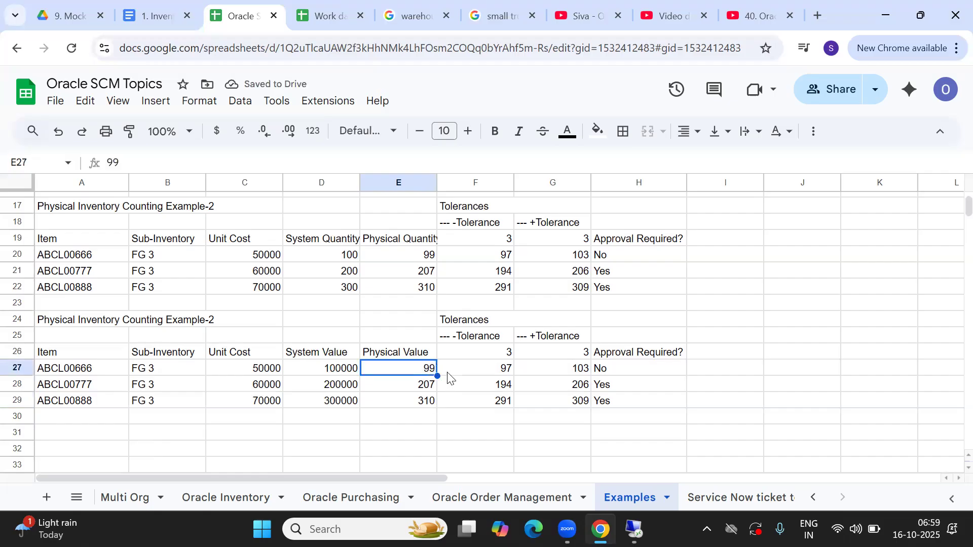
drag(410, 374, 413, 409)
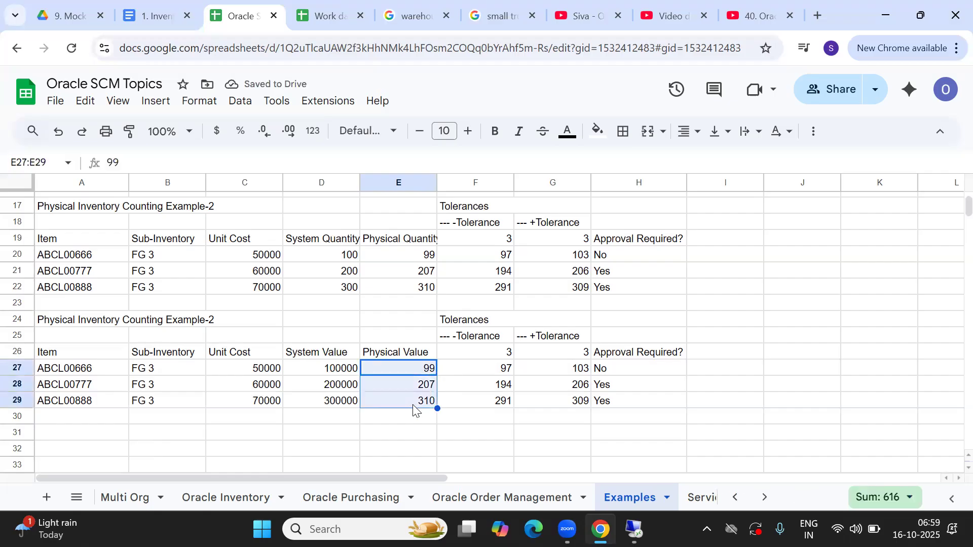
key(Delete)
drag(500, 370, 628, 408)
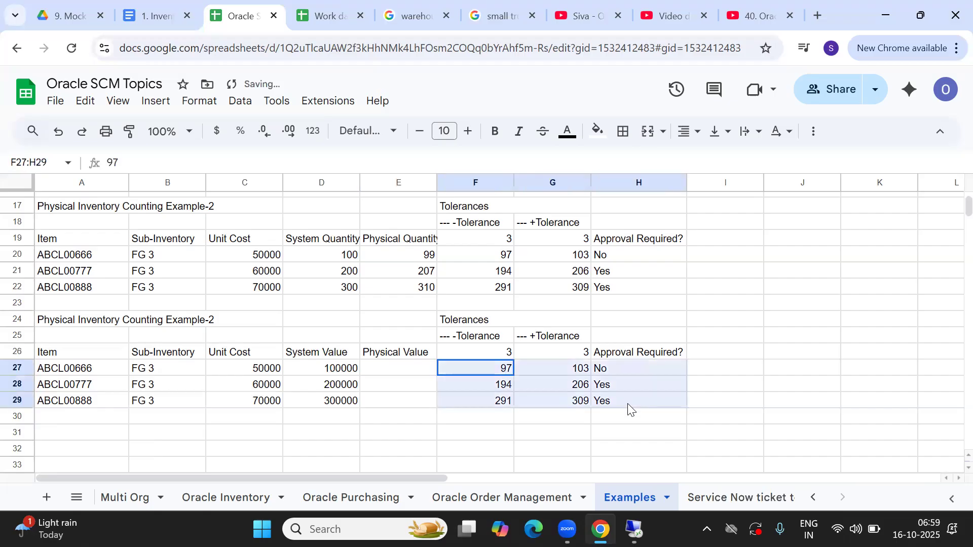
key(Delete)
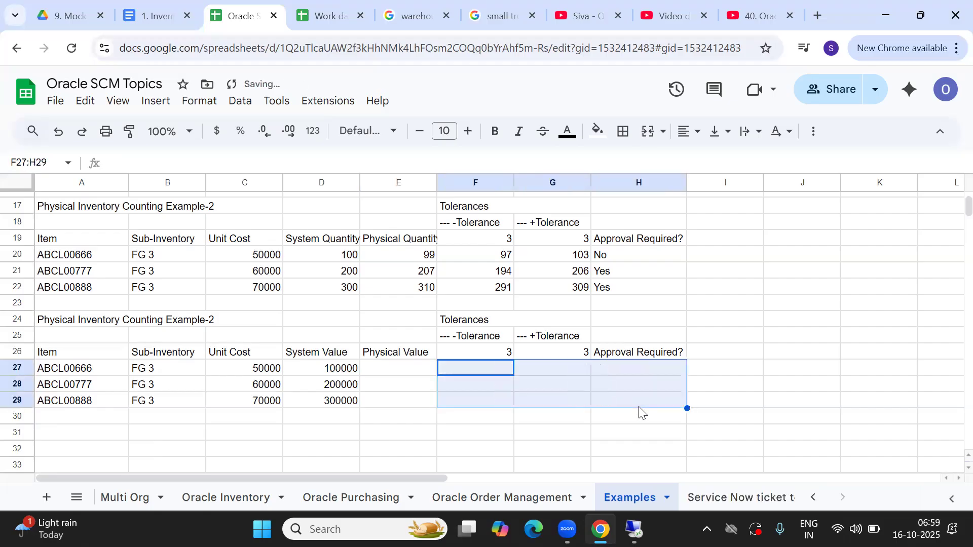
Set the copied table's minus tolerance in F26 to 20000 and its plus tolerance in G26 to 10000.
click(407, 370)
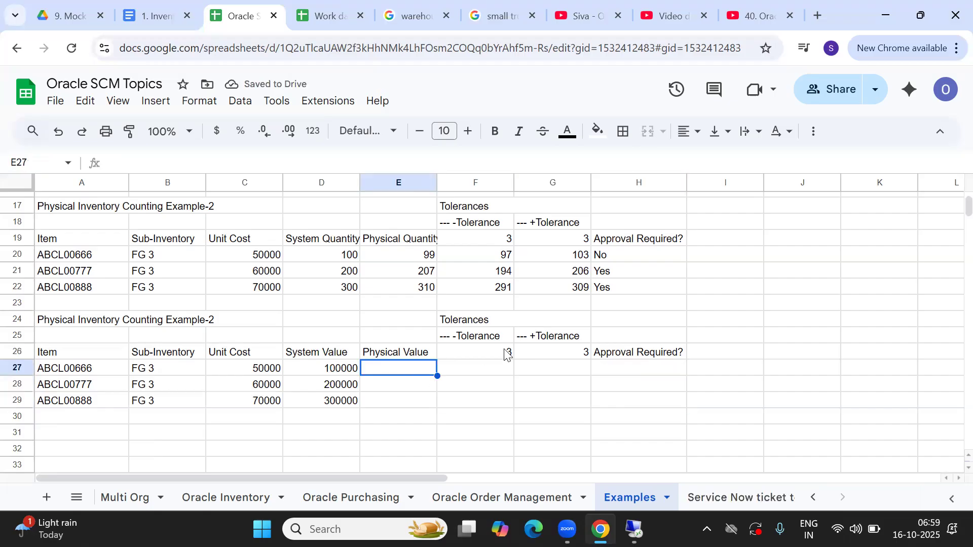
click(479, 353)
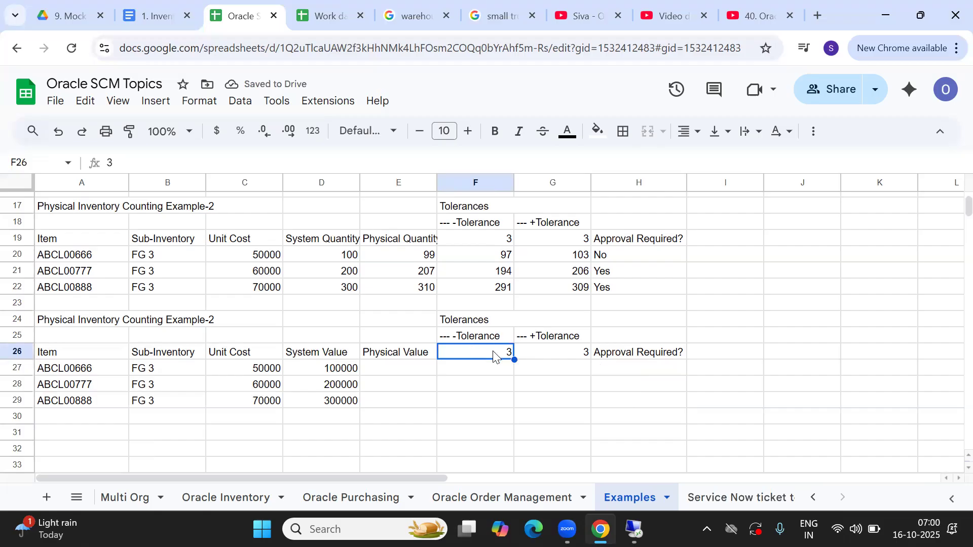
double_click(495, 353)
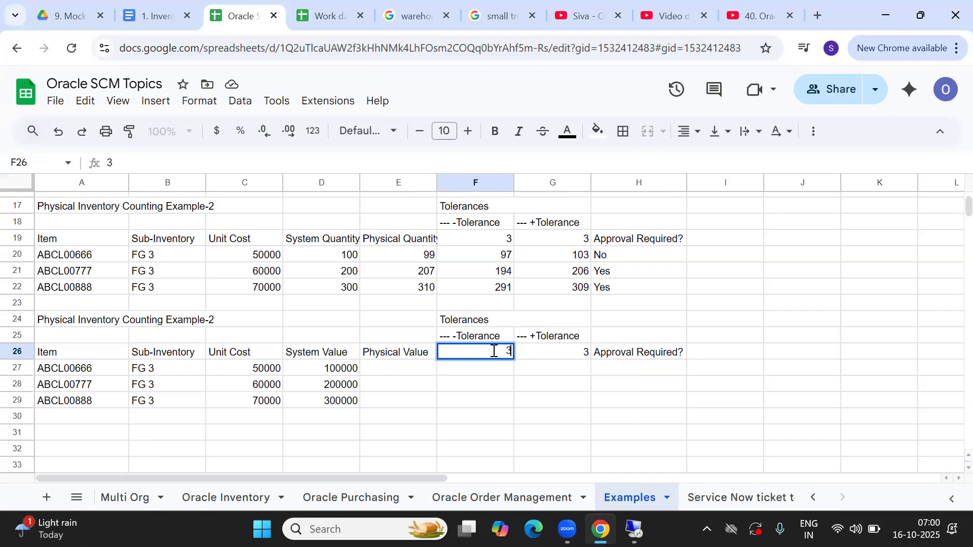
key(BackSpace)
text(20000)
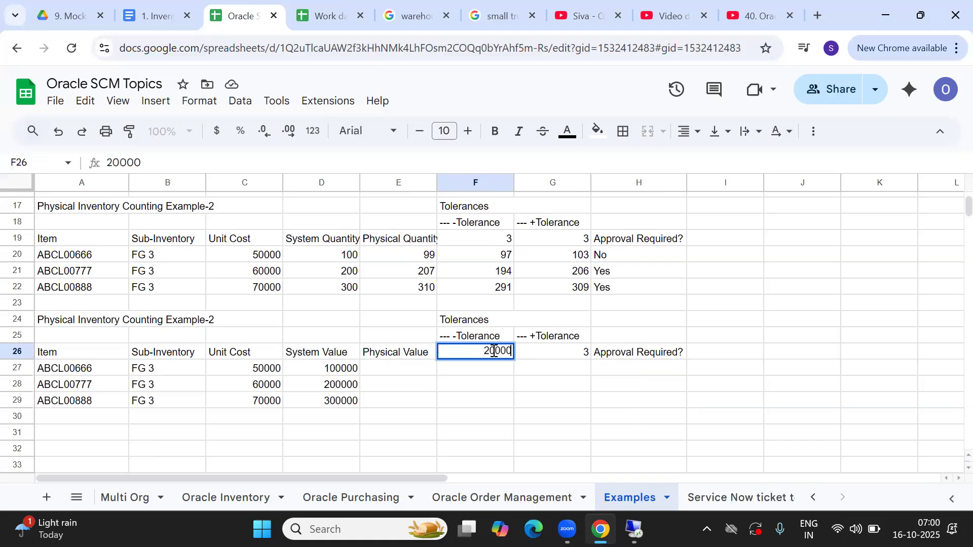
key(Tab)
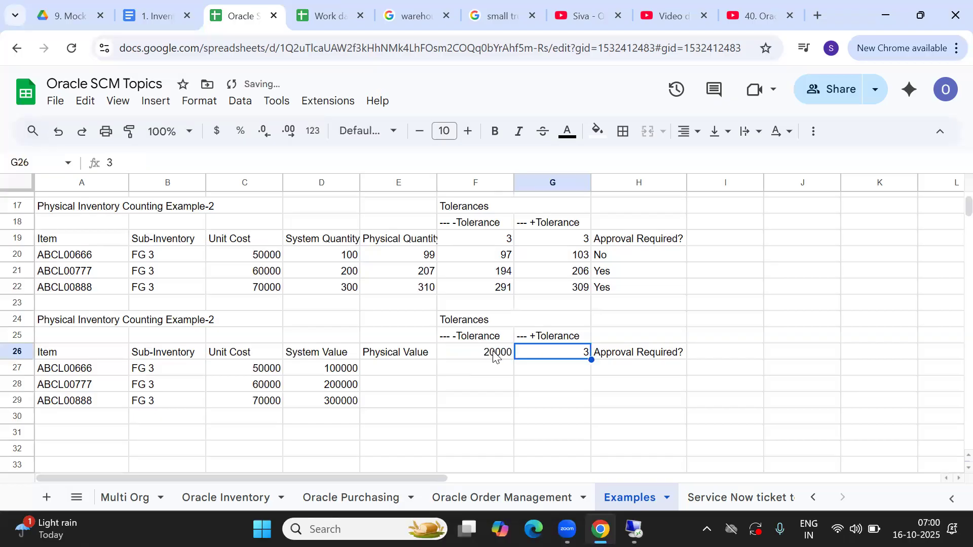
double_click(576, 352)
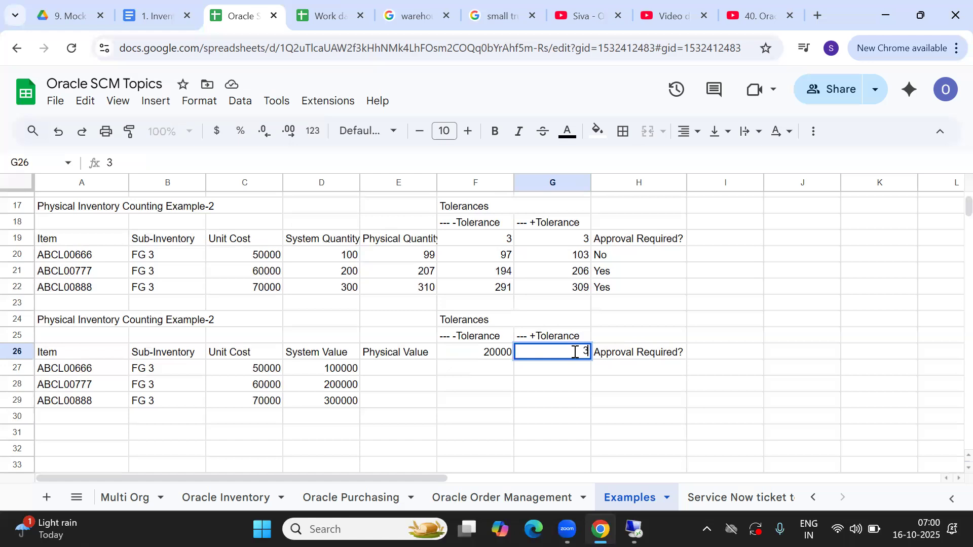
key(BackSpace)
text(10000)
key(Tab)
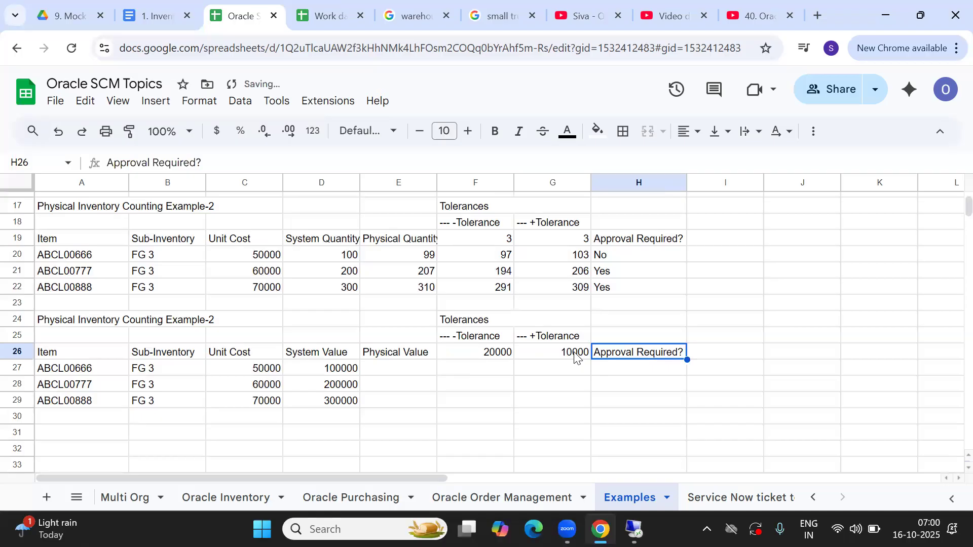
Enter Physical Values of 90000 for item ABCL00666 and 180000 for ABCL00777 in E27:E28.
click(379, 372)
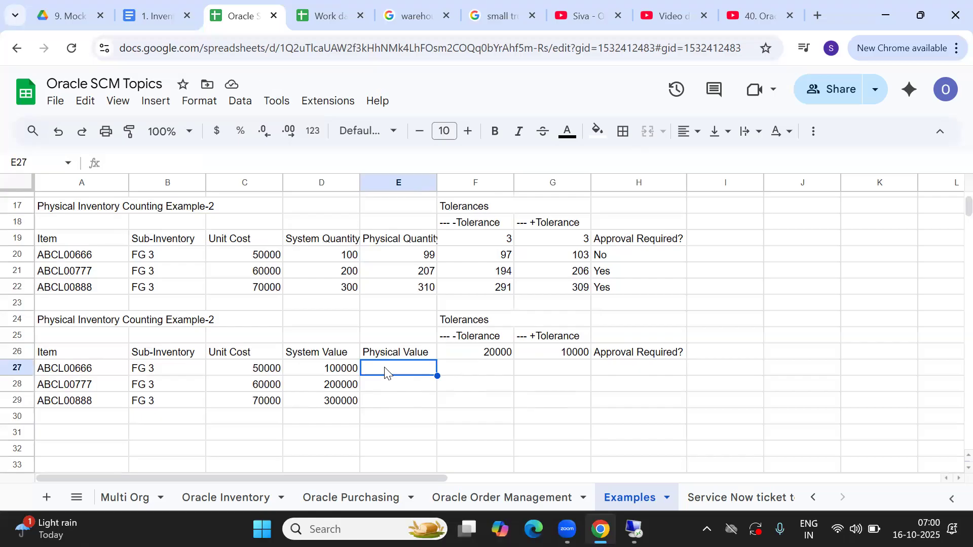
text(90000)
key(Return)
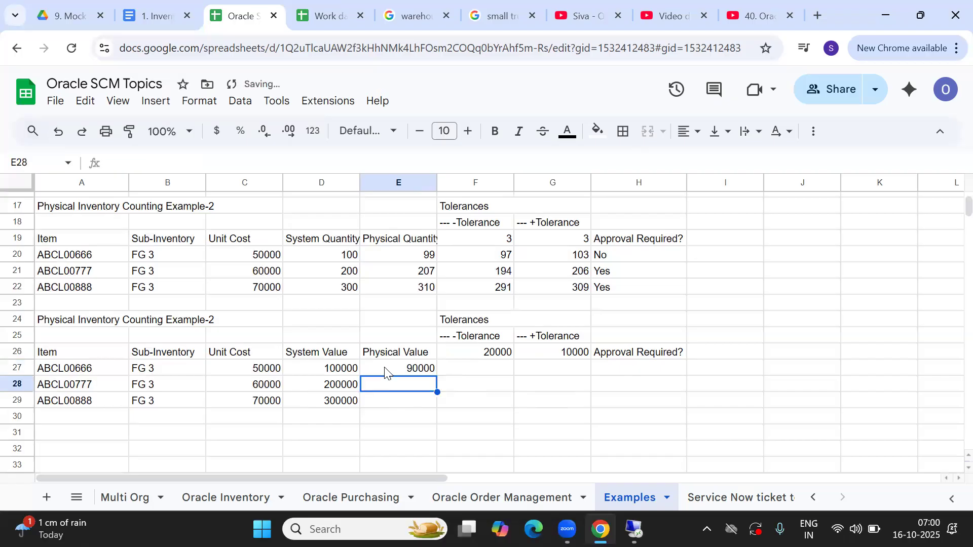
text(18000)
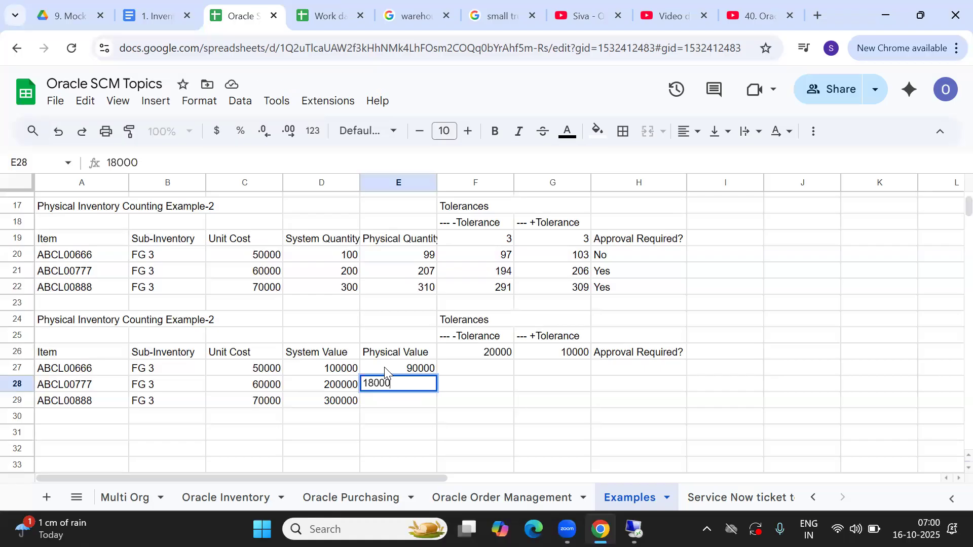
text(0)
key(Return)
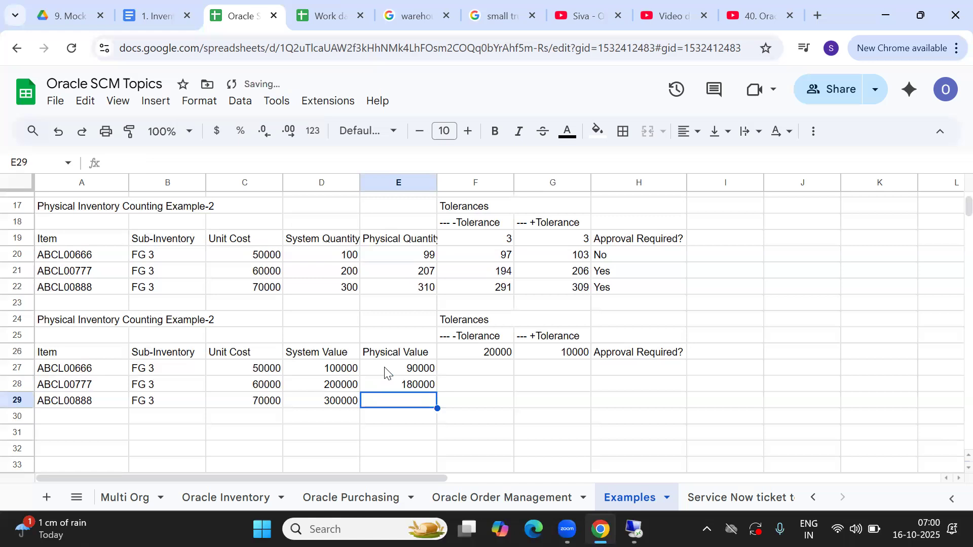
Enter a Physical Value of 297000 for item ABCL00888 in E29.
text(1)
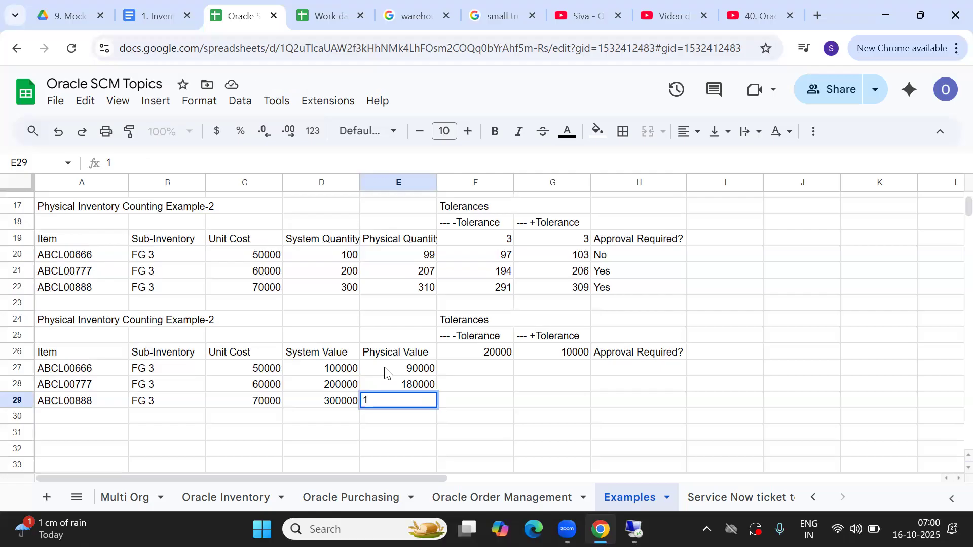
text(97000)
key(Left)
key(Left)
key(Left)
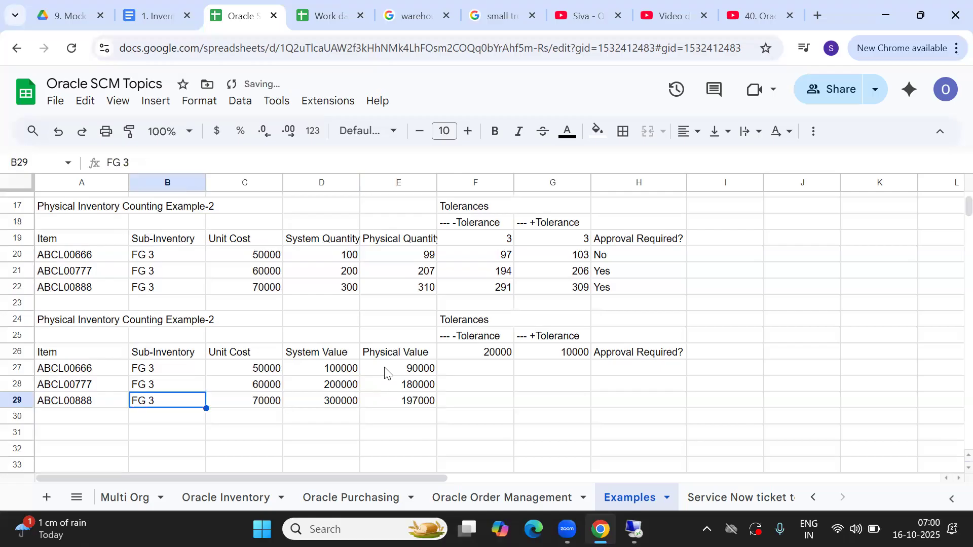
click(408, 400)
double_click(410, 399)
key(BackSpace)
text(2)
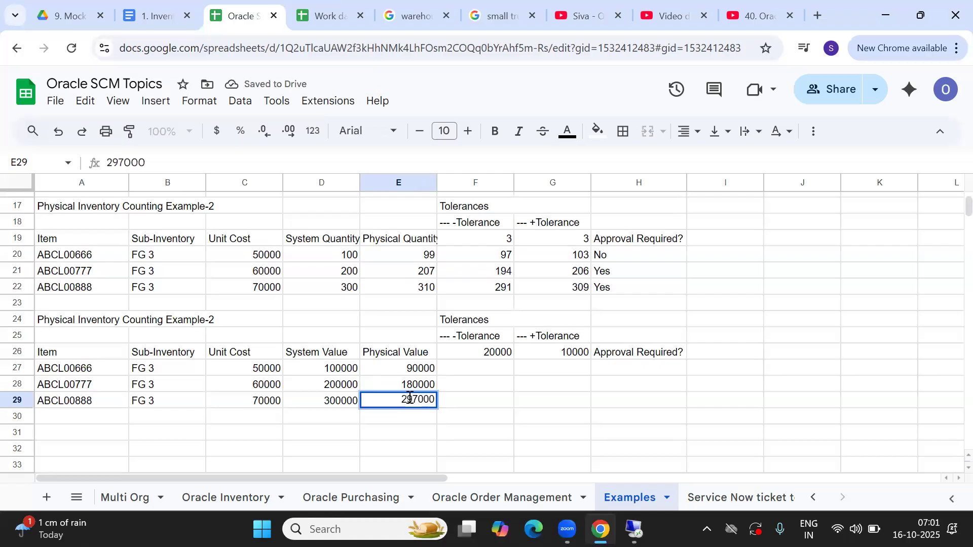
key(Tab)
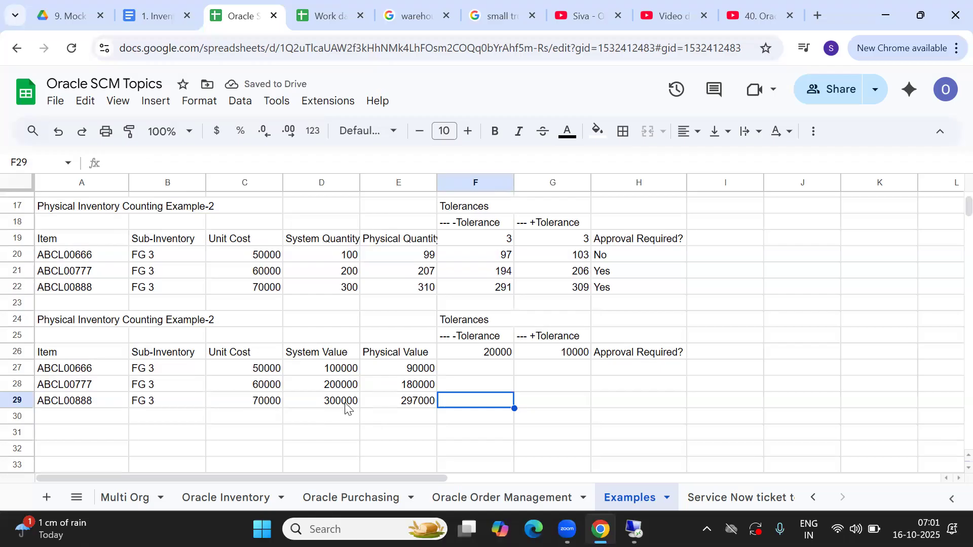
Compare the minus tolerance in F26 with the value tolerance fields in Oracle's Define Physical Inventory window, and return to Google Sheets.
click(491, 371)
key(Down)
key(Up)
key(Up)
key(Down)
key(Up)
key(Down)
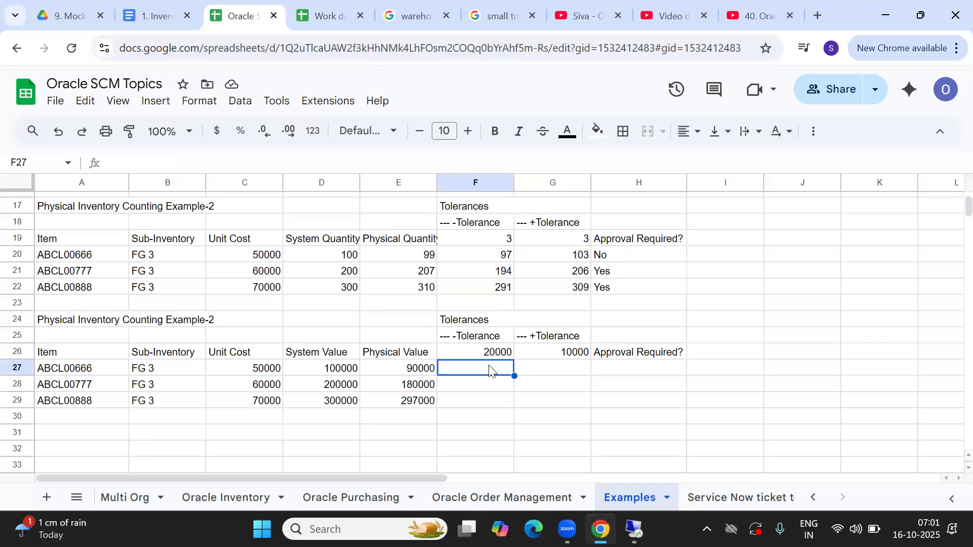
key(Up)
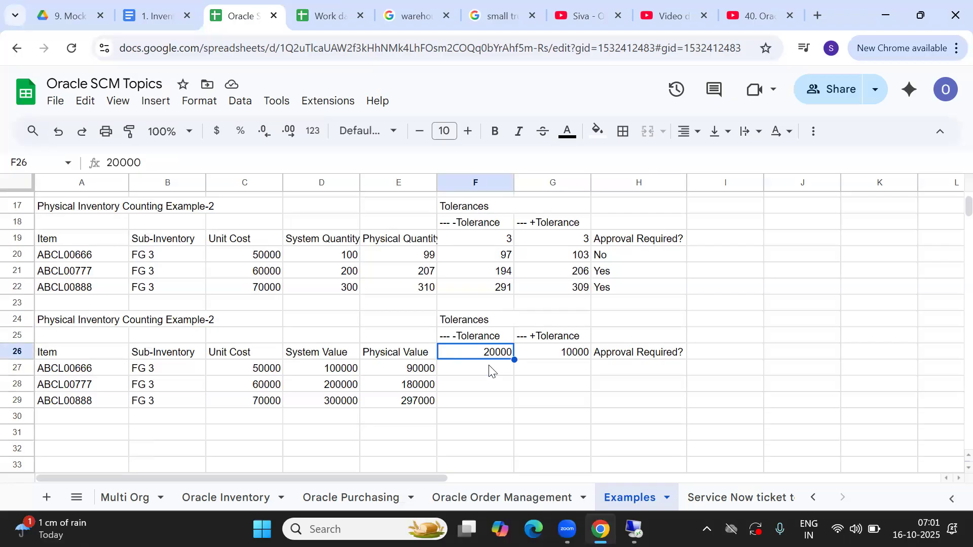
key(alt+Tab)
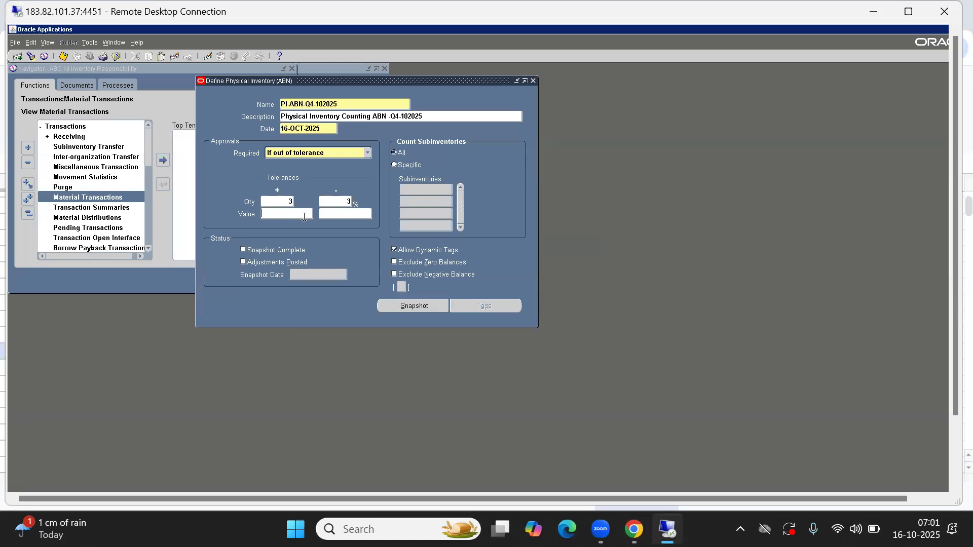
key(alt+Tab)
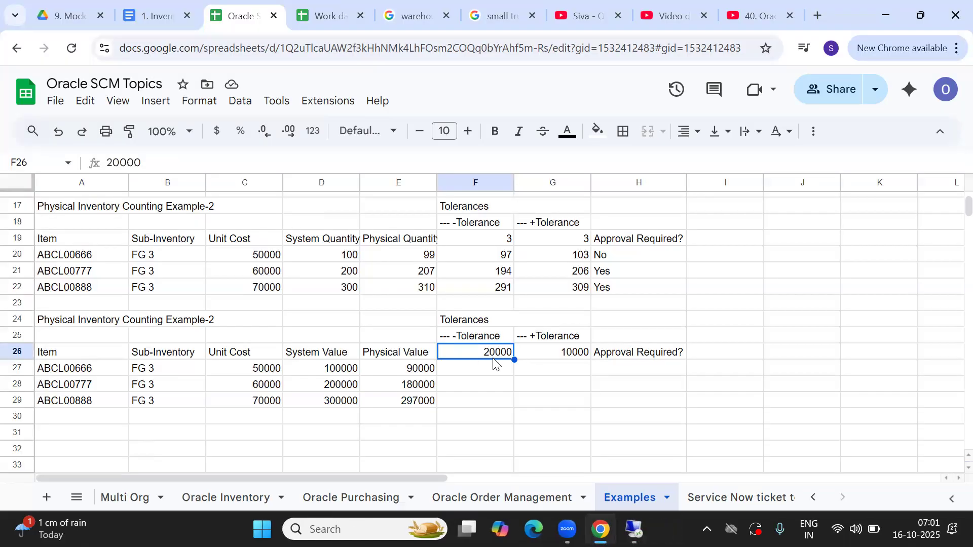
Recheck the value tolerance fields in Oracle's Define Physical Inventory window, and enter 80000 as item ABCL00666's minus tolerance limit in F27 of Google Sheets.
key(alt+Tab)
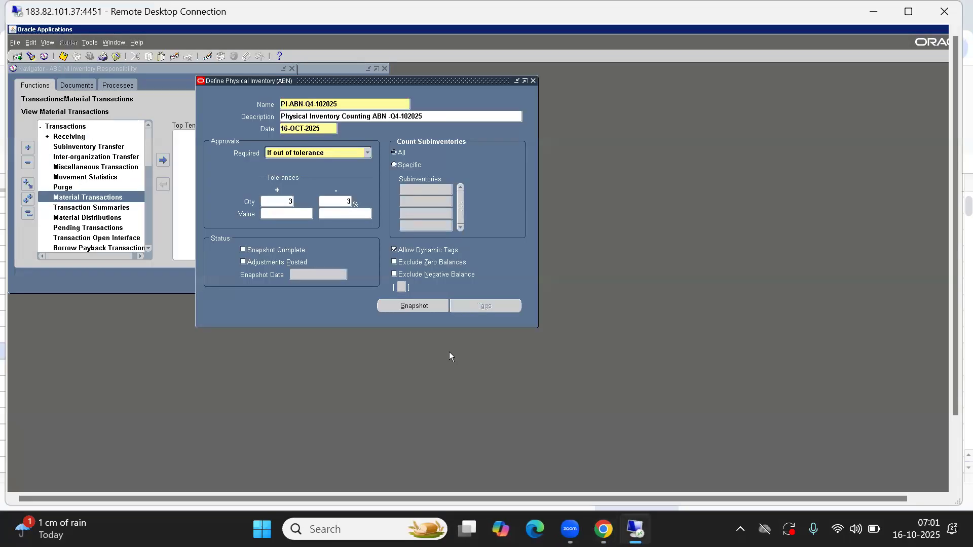
key(alt+Tab)
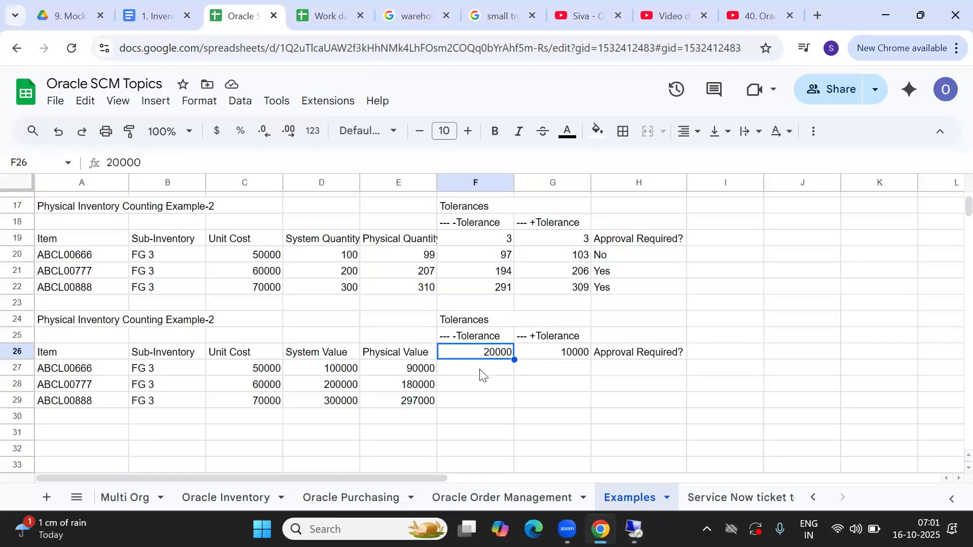
click(480, 376)
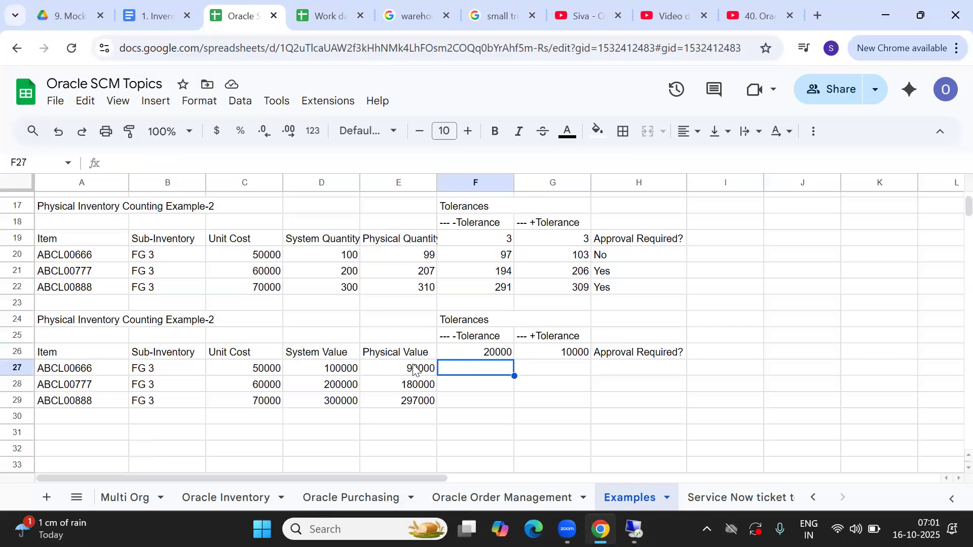
drag(320, 370, 313, 400)
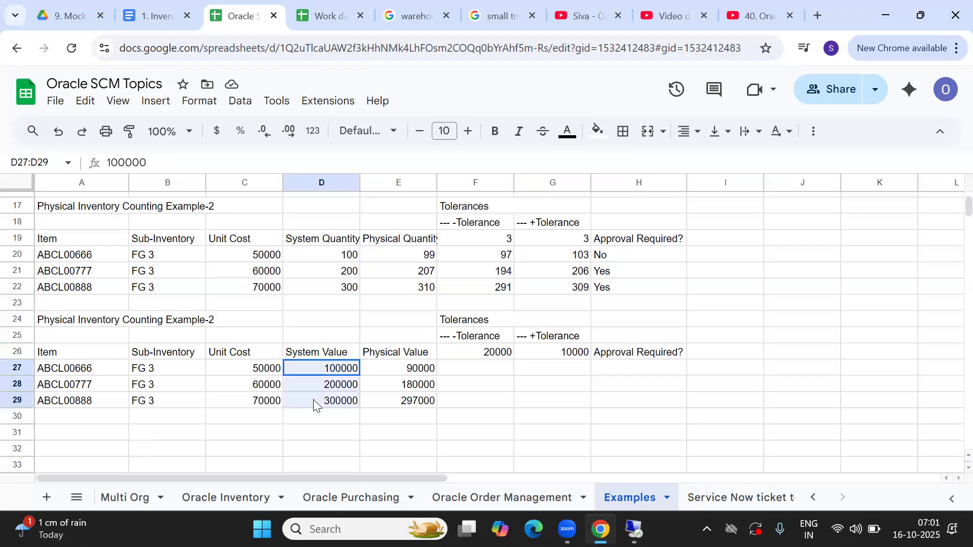
click(489, 354)
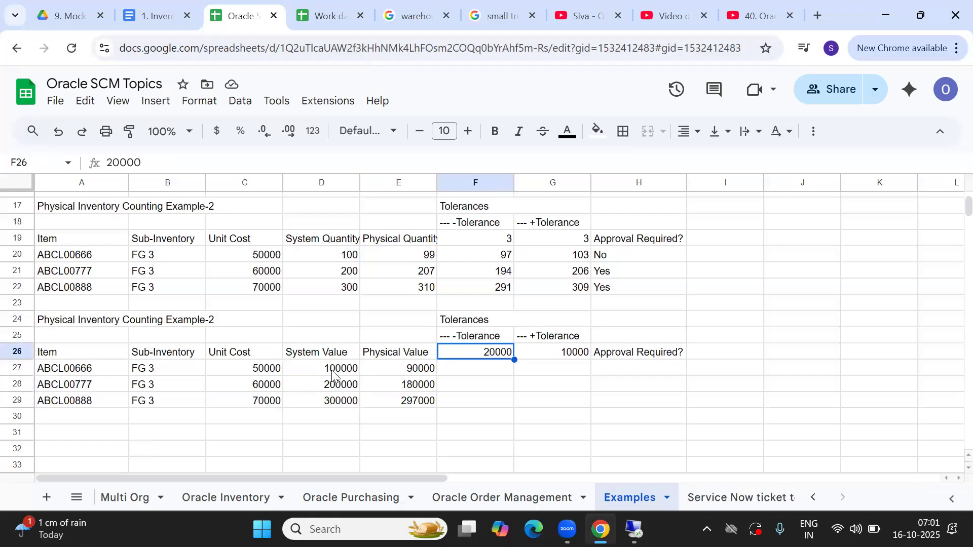
click(482, 370)
text(80000)
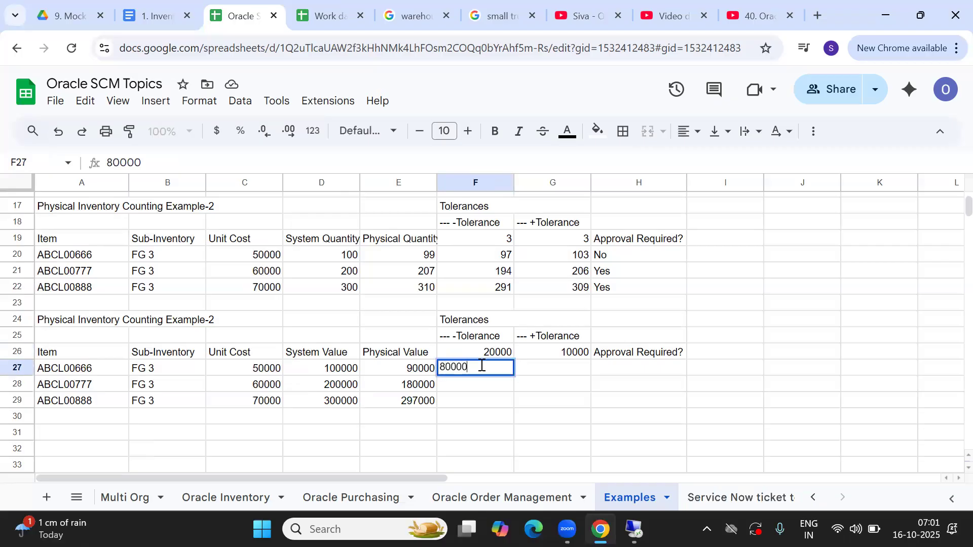
key(Return)
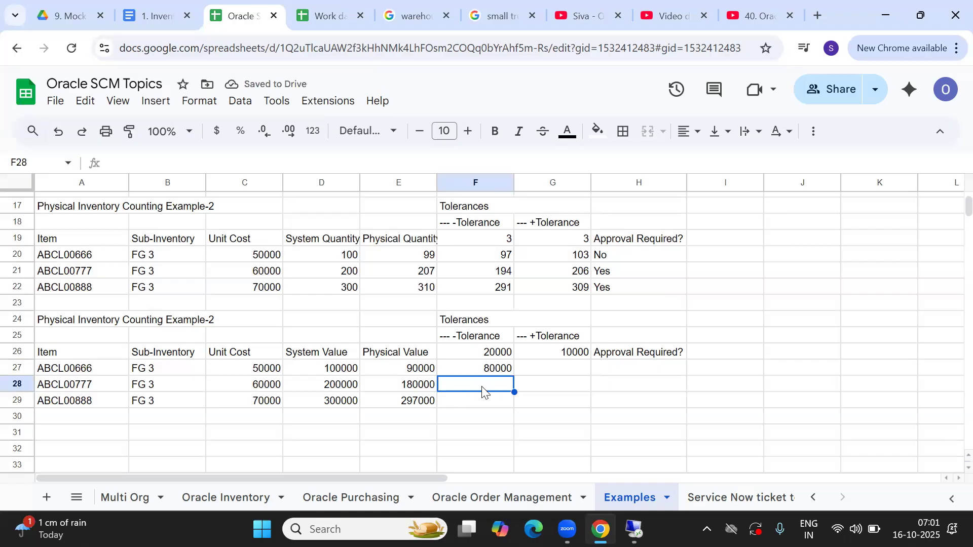
Enter minus tolerance limits of 180000 for item ABCL00777 in F28 and 280000 for ABCL00888 in F29.
text(180)
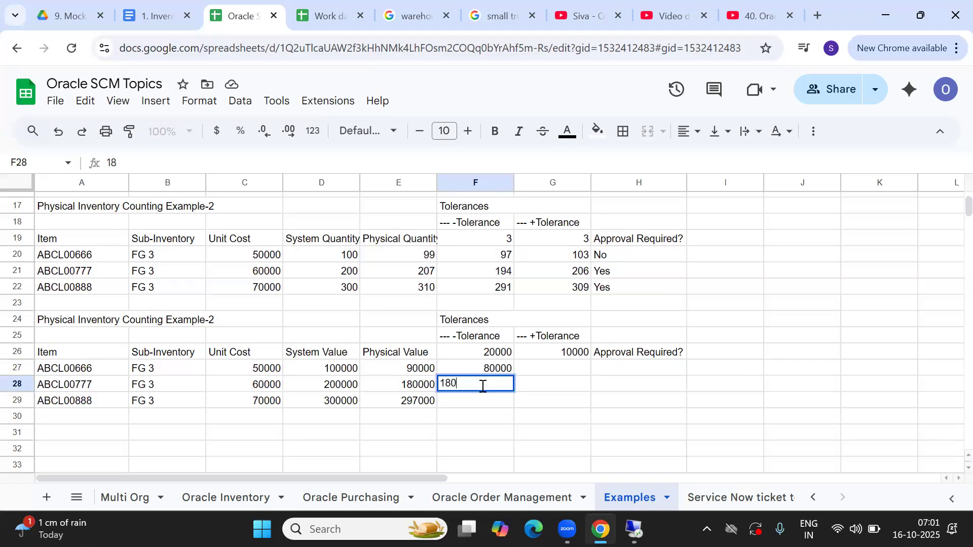
text(000)
key(Tab)
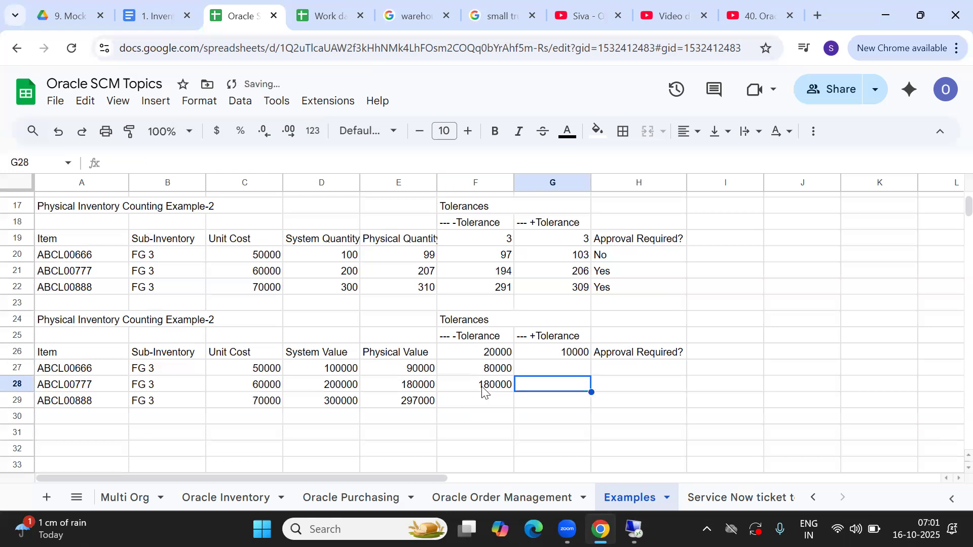
click(322, 404)
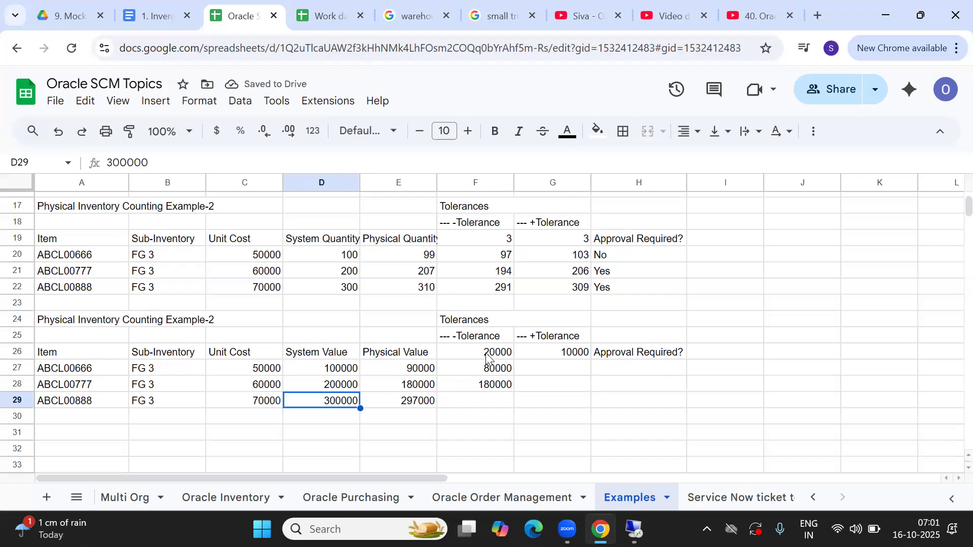
click(486, 401)
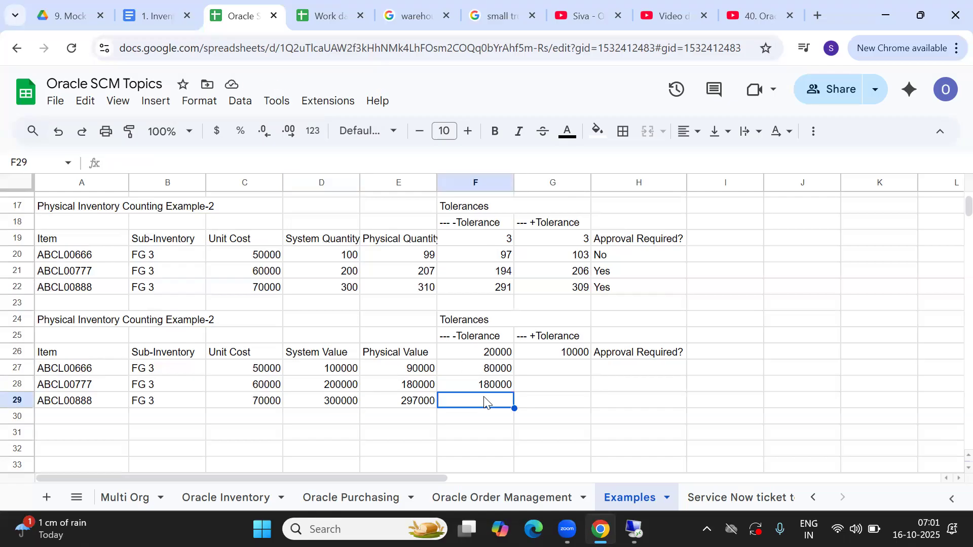
text(2)
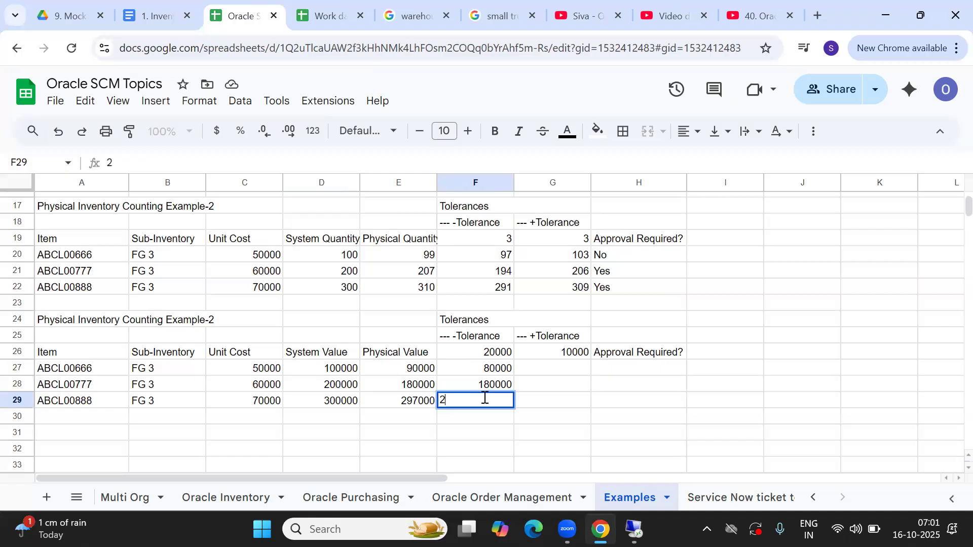
text(80000)
key(Tab)
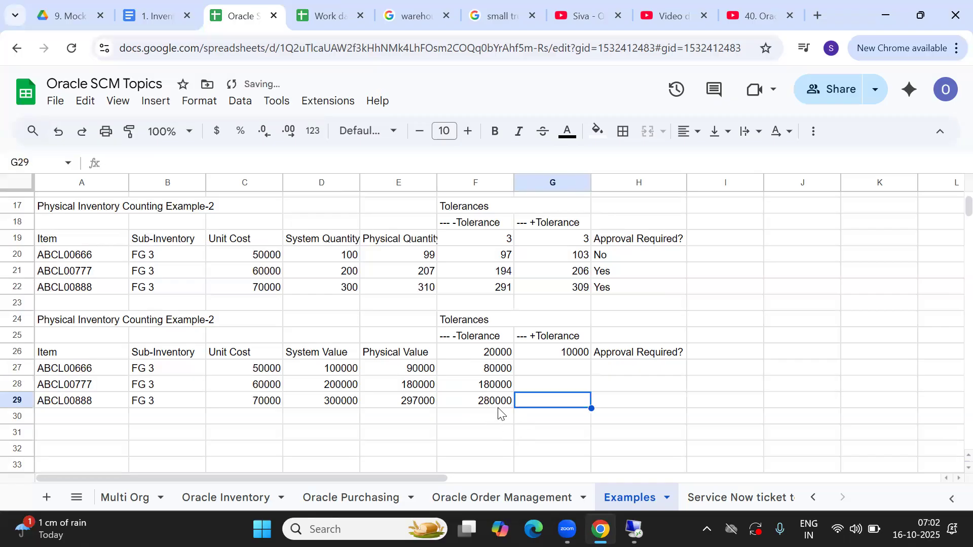
Enter plus tolerance limits of 110000, 210000 and 310000 for the three items in G27:G29.
click(554, 369)
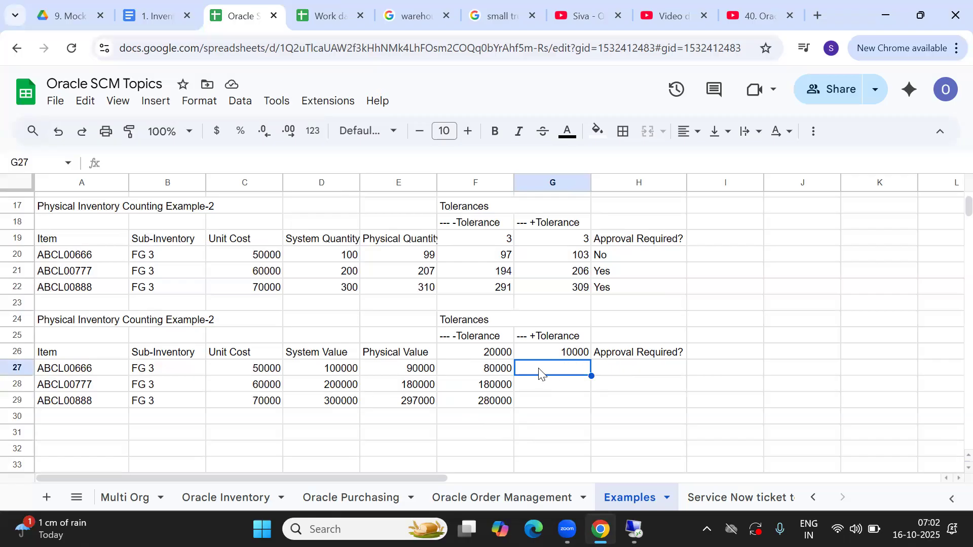
text(110000)
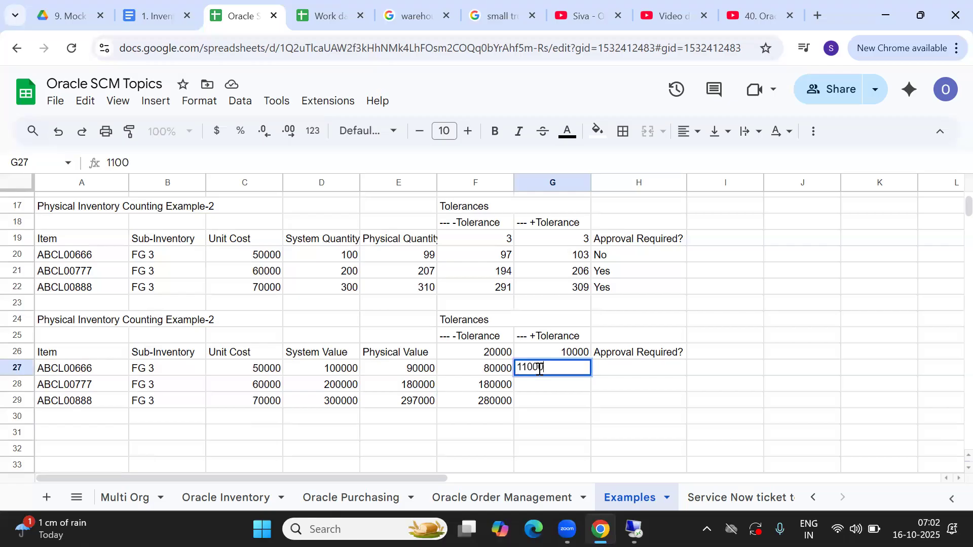
key(Tab)
key(Down)
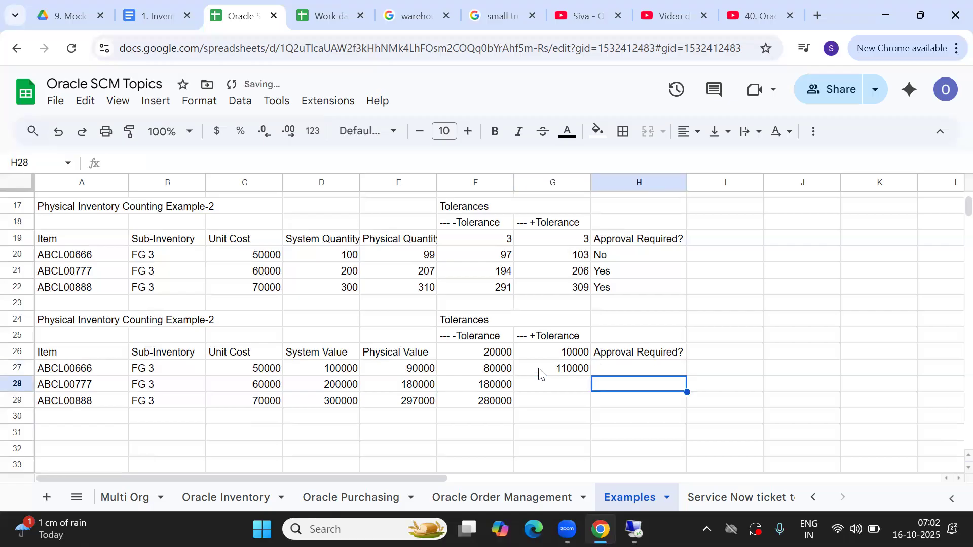
key(Left)
text(21000)
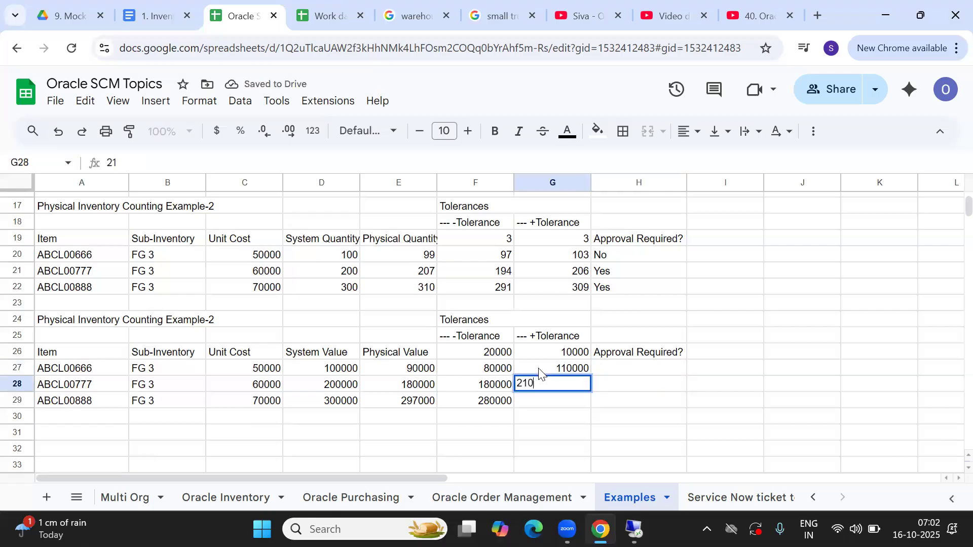
text(0)
key(Tab)
key(Return)
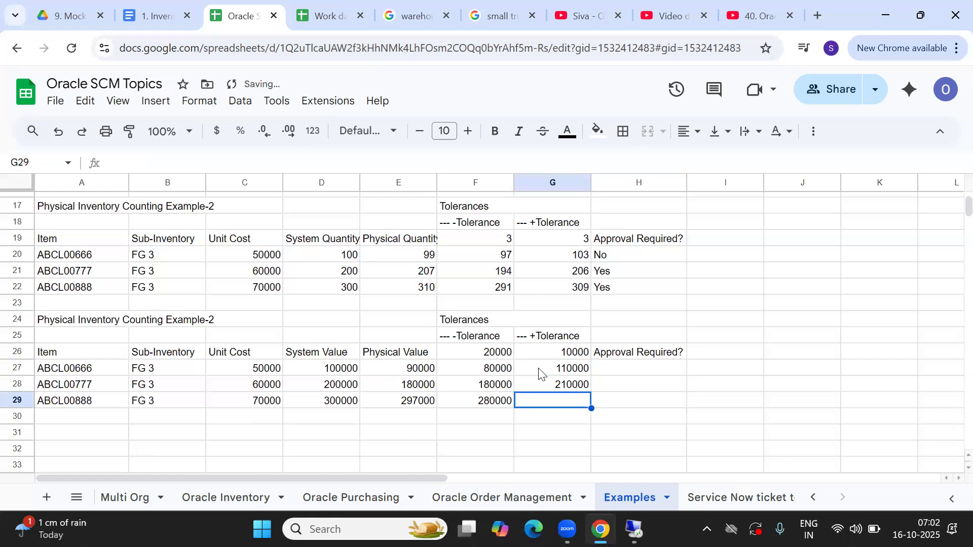
text(31000)
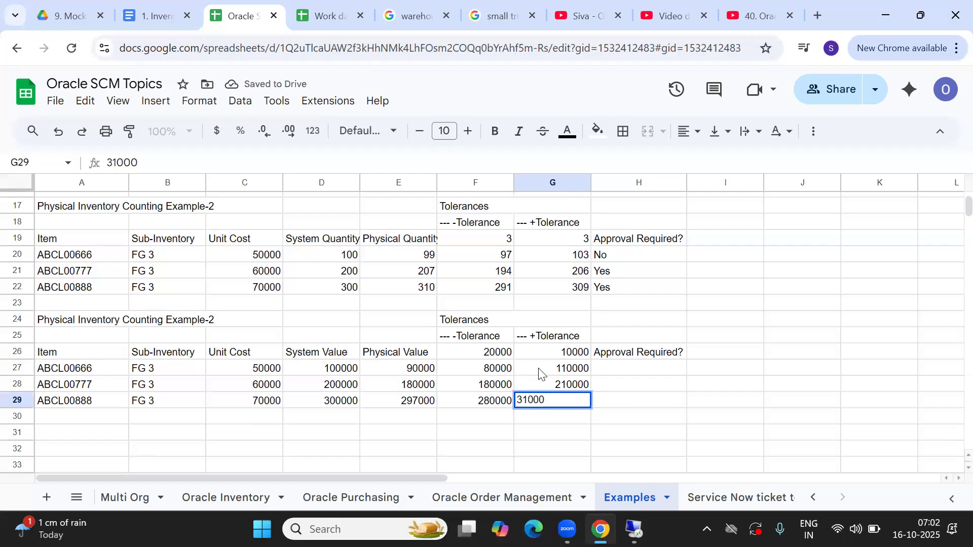
text(0)
key(Tab)
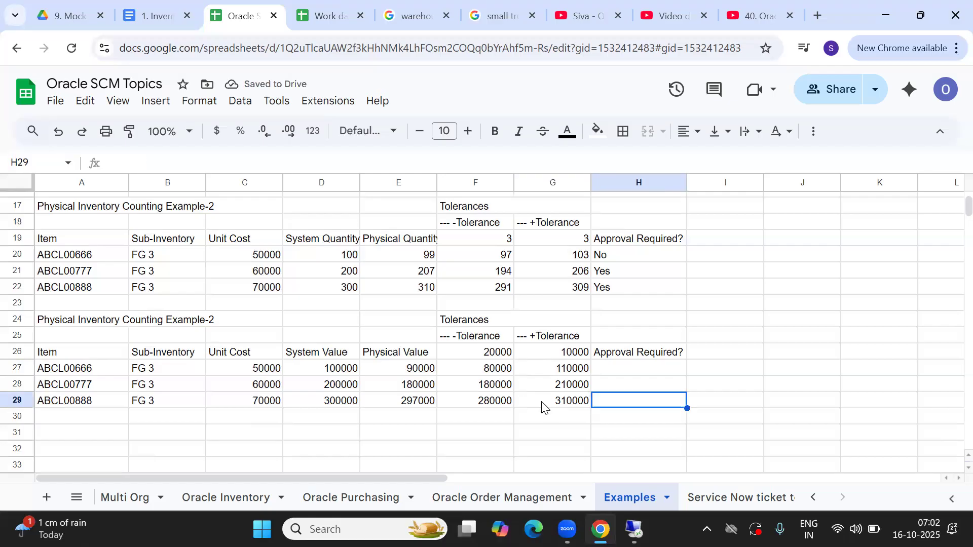
Rename the value column headers to "Physical Inv- Value" in E26 and "System Inv-Value" in D26.
click(394, 371)
drag(393, 391, 392, 403)
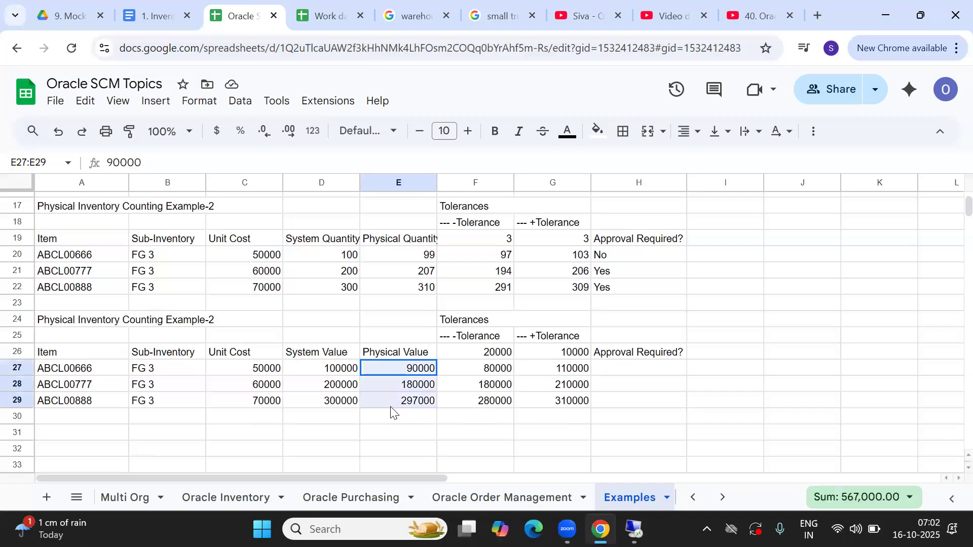
double_click(403, 353)
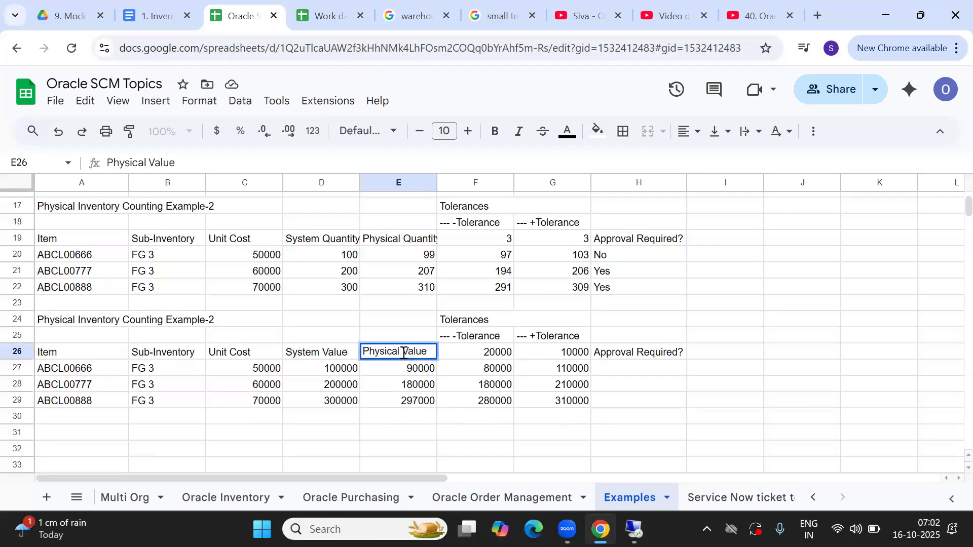
text(Inv )
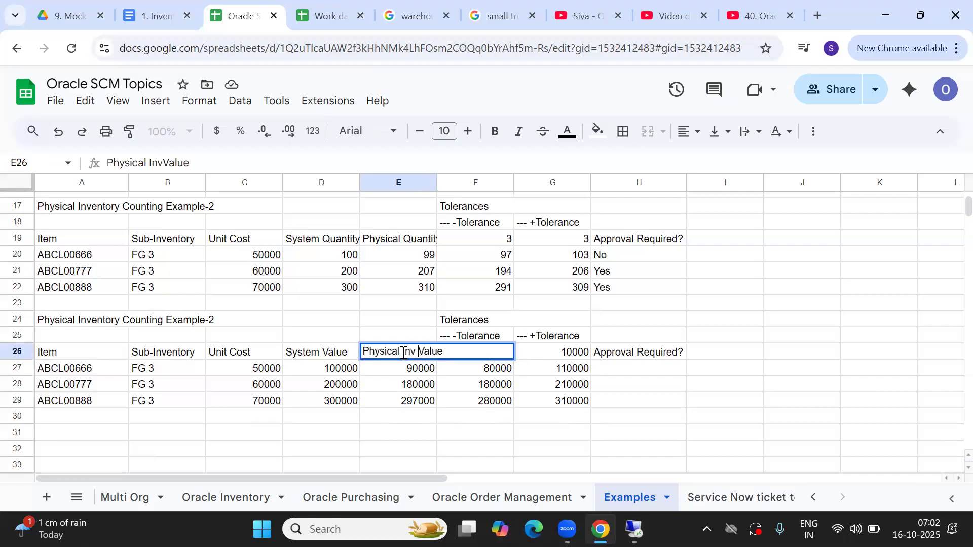
text(-)
click(319, 351)
double_click(318, 351)
text(Inv-)
key(Tab)
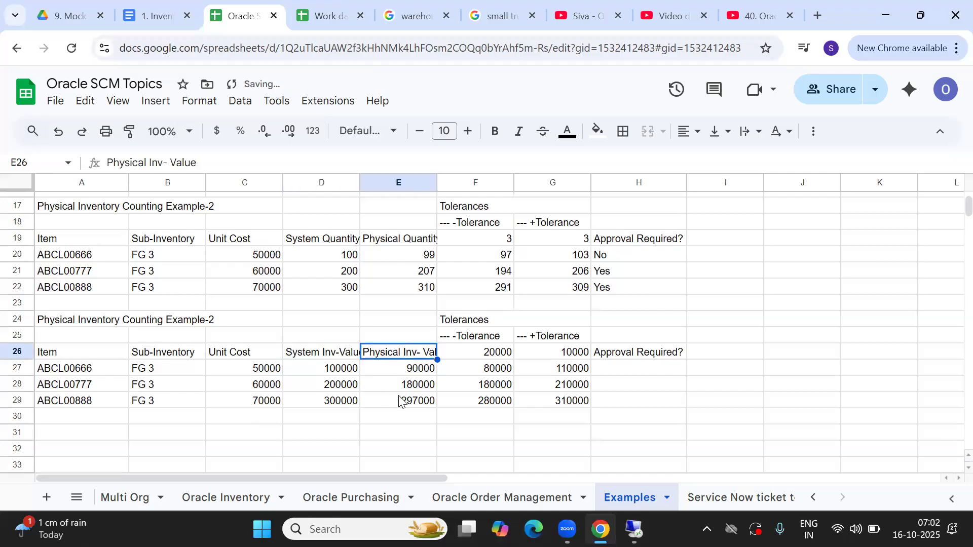
Examine the physical inventory values in column E, and compare item ABCL00666's value with its tolerance limits in F27 and G27.
click(406, 369)
key(Down)
key(Down)
key(Down)
key(Up)
key(Up)
key(Up)
key(Right)
key(Right)
key(Left)
key(Right)
key(Left)
key(Right)
key(Left)
key(Right)
key(Left)
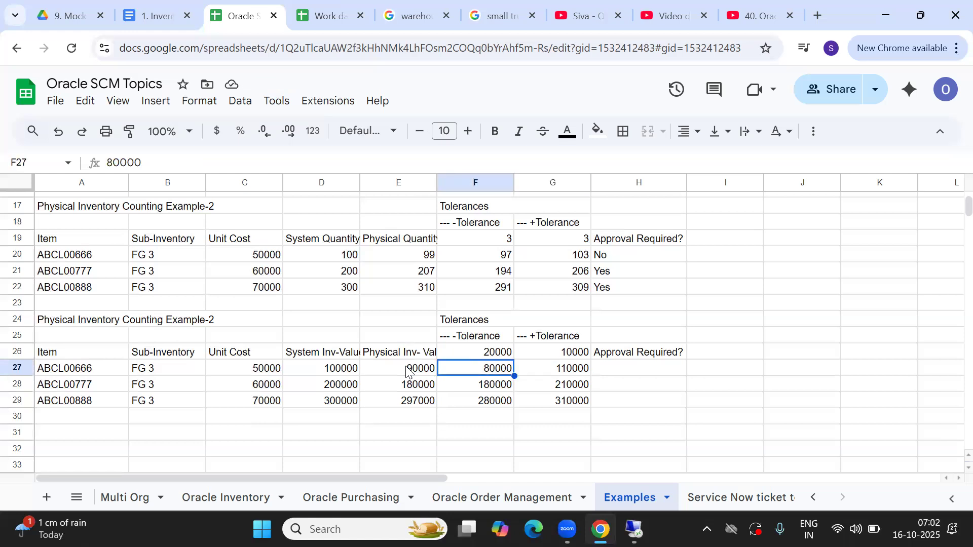
key(Right)
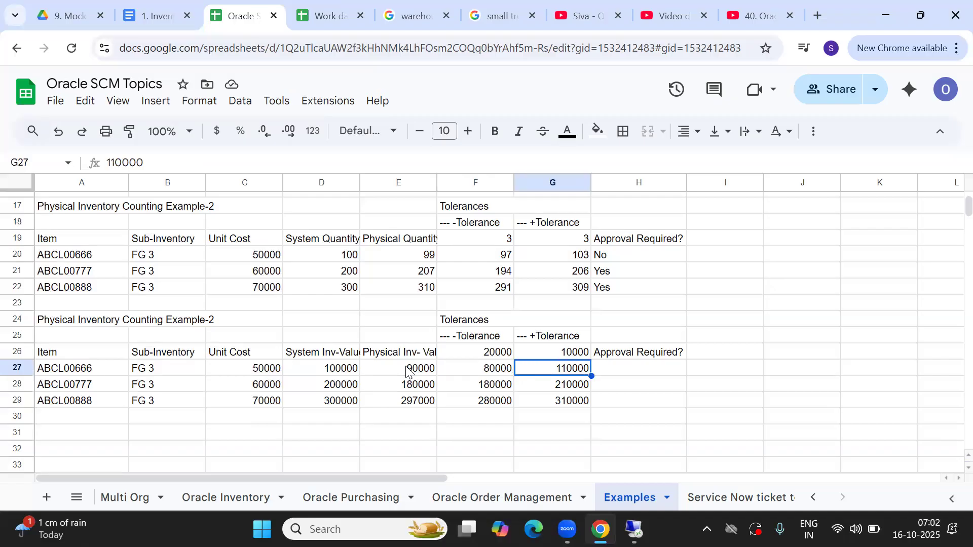
click(395, 373)
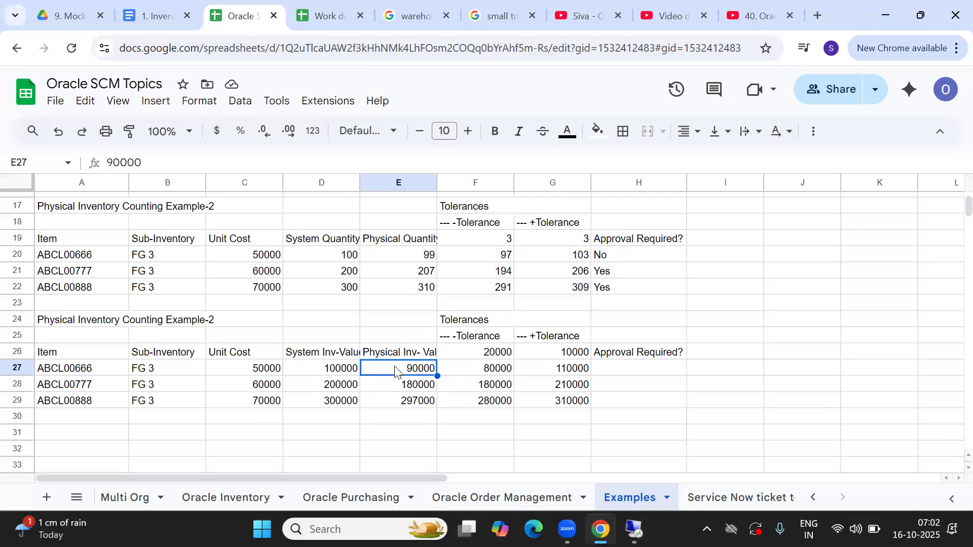
Enter No under Approval Required? for item ABCL00666 in H27.
click(637, 370)
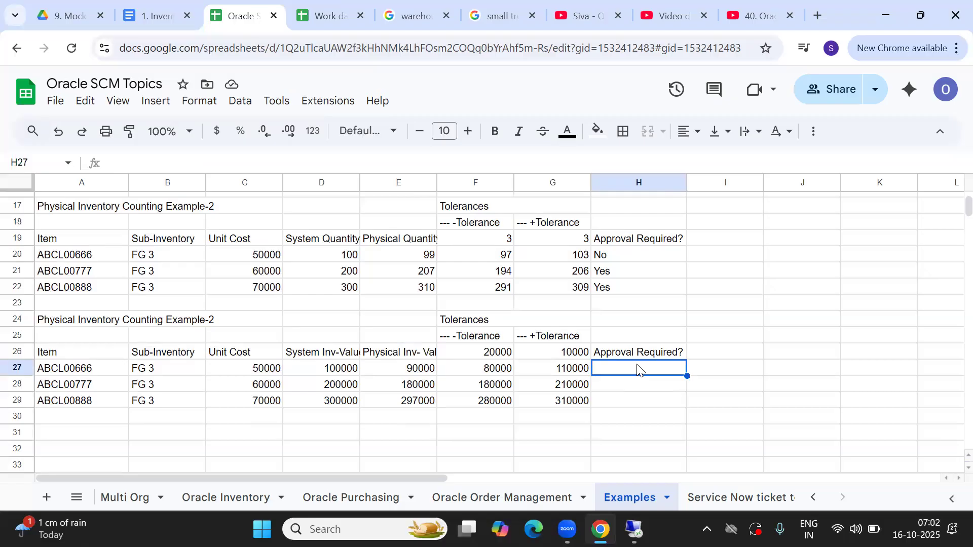
text(No)
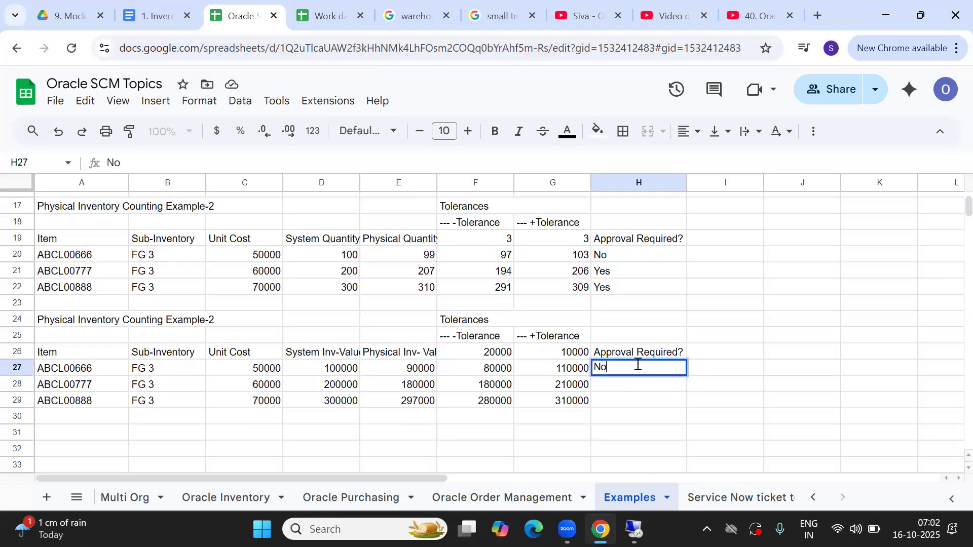
key(Tab)
key(Return)
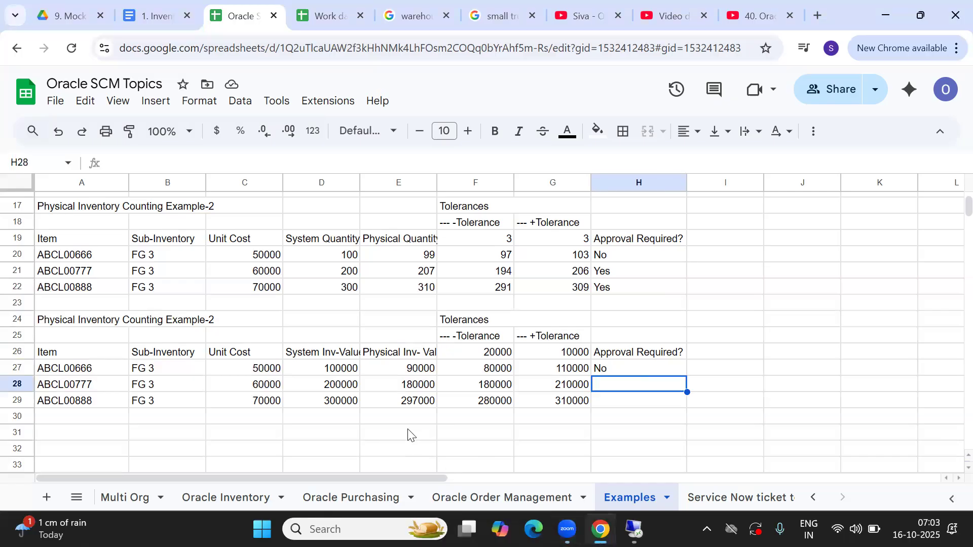
Change item ABCL00888's physical inventory value in E29 to 277000.
double_click(401, 404)
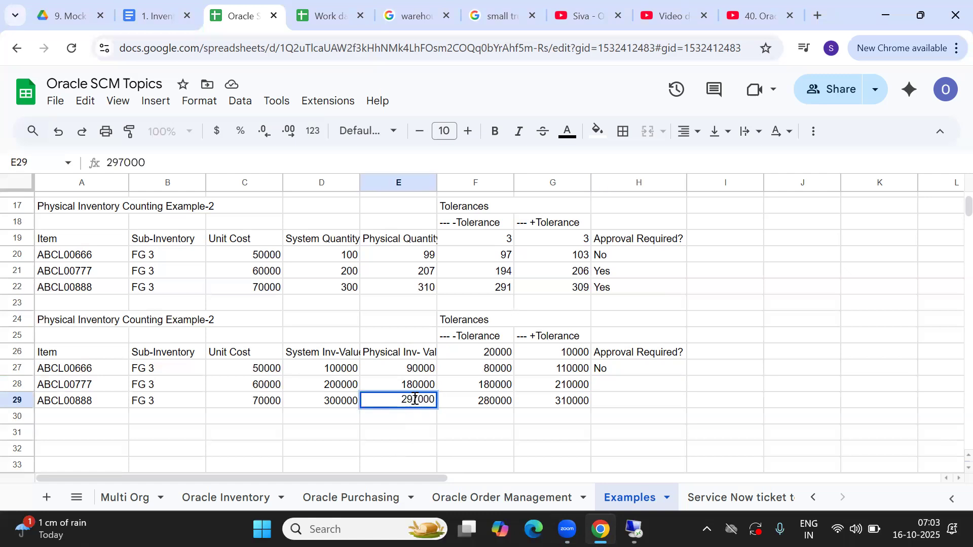
click(414, 400)
key(BackSpace)
text(7)
key(Tab)
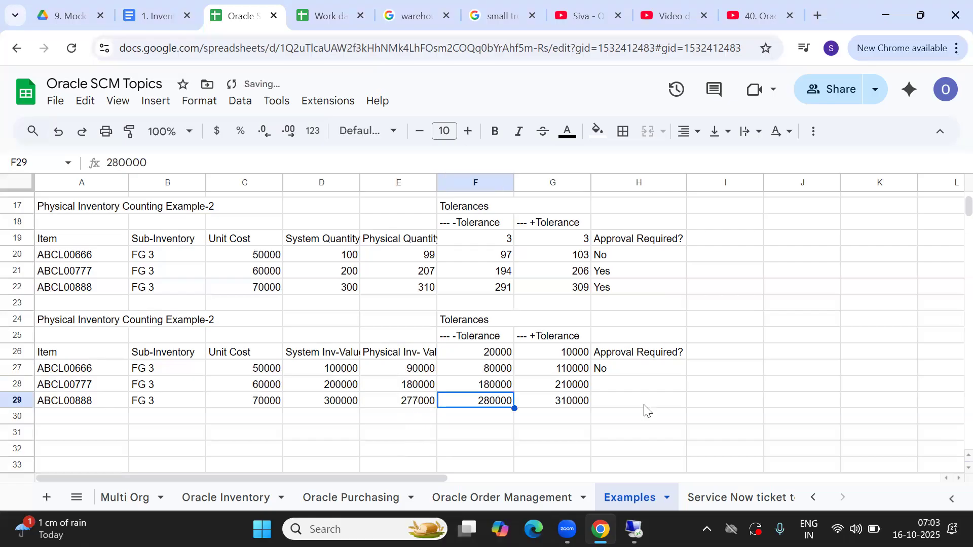
Enter No under Approval Required? for item ABCL00777 in H28.
click(612, 390)
text(No)
key(Tab)
key(Down)
key(Left)
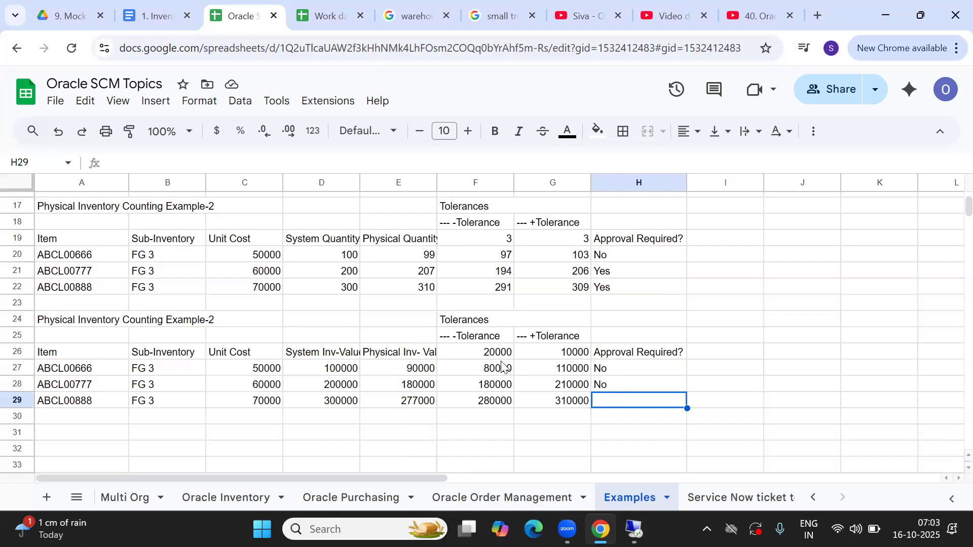
Compare item ABCL00888's physical inventory value with its tolerance limits in F29 and G29, and enter Yes under Approval Required? in H29.
click(407, 405)
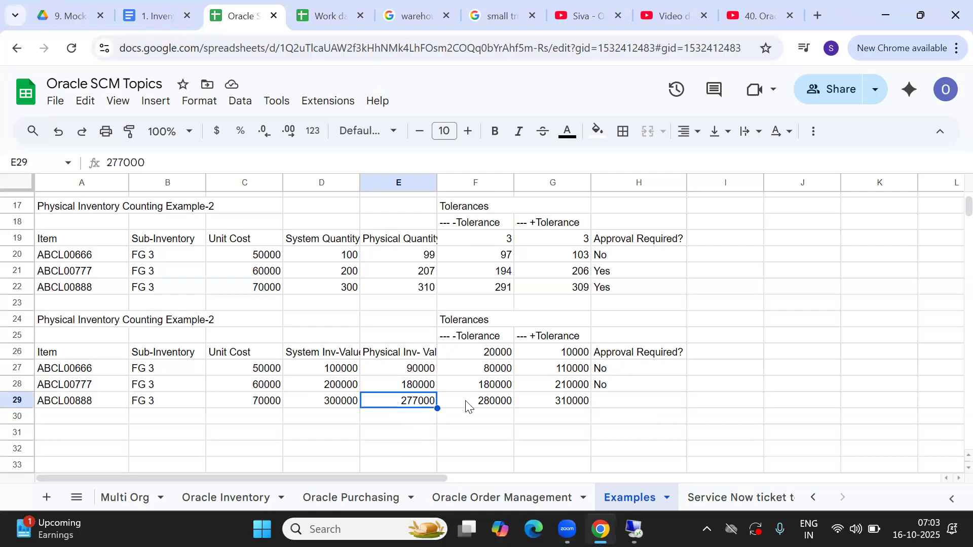
click(494, 409)
shift+click(556, 405)
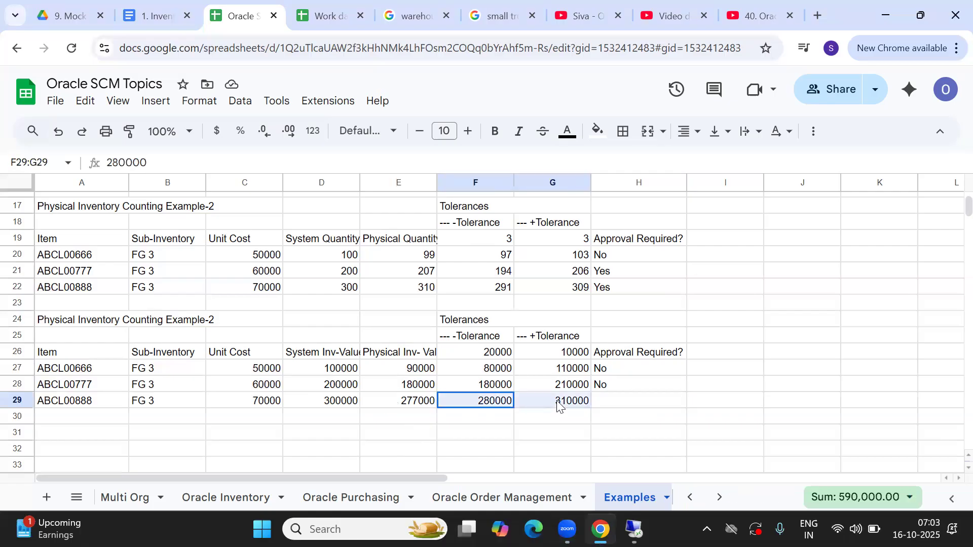
click(627, 402)
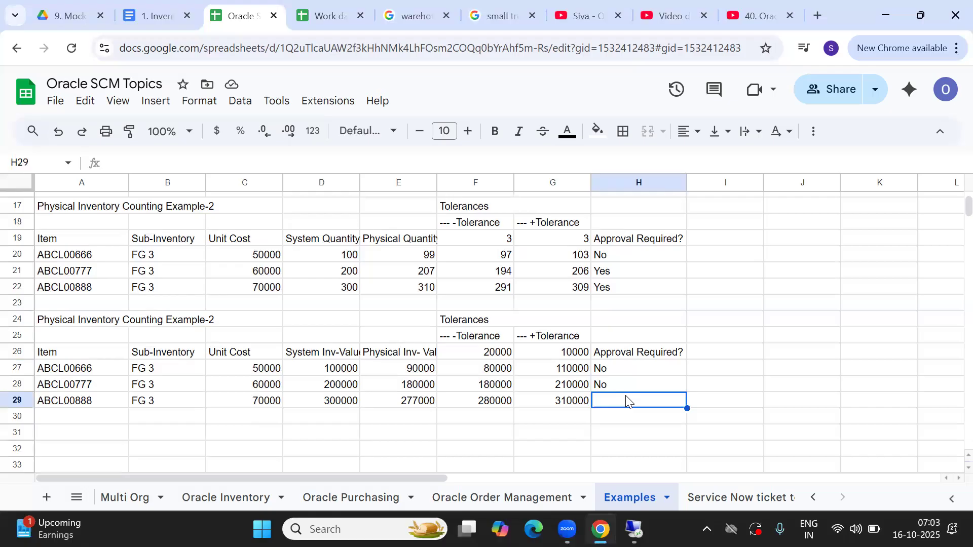
text(y)
key(Tab)
click(628, 401)
text(Yes)
key(Tab)
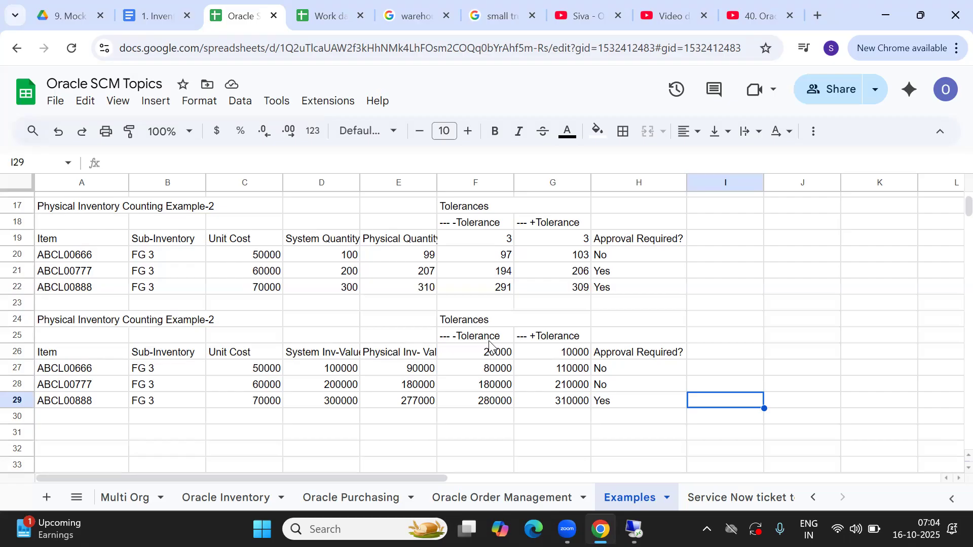
Compare the sheet's value tolerances in row 26 with the Qty and Value tolerance fields of Oracle's Define Physical Inventory form.
click(491, 356)
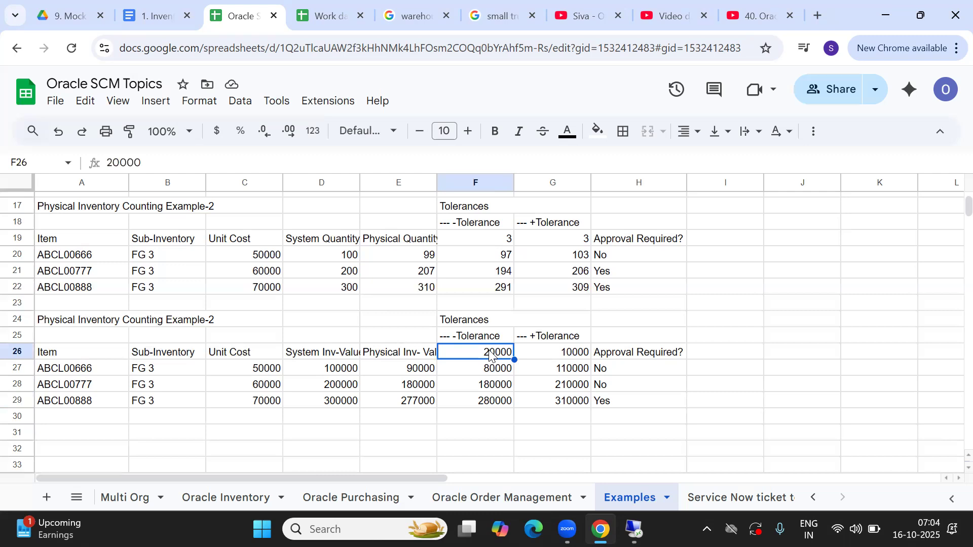
key(alt+Tab)
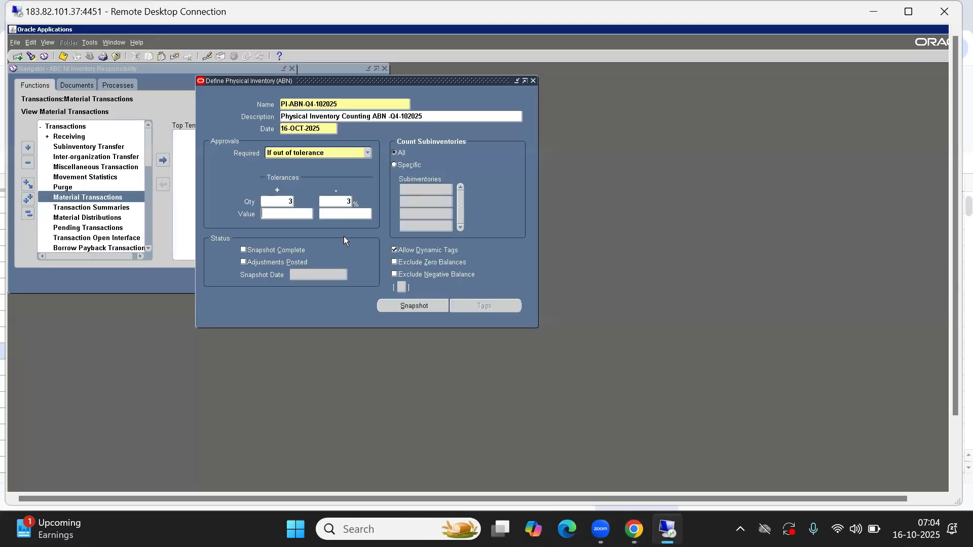
double_click(278, 202)
click(281, 214)
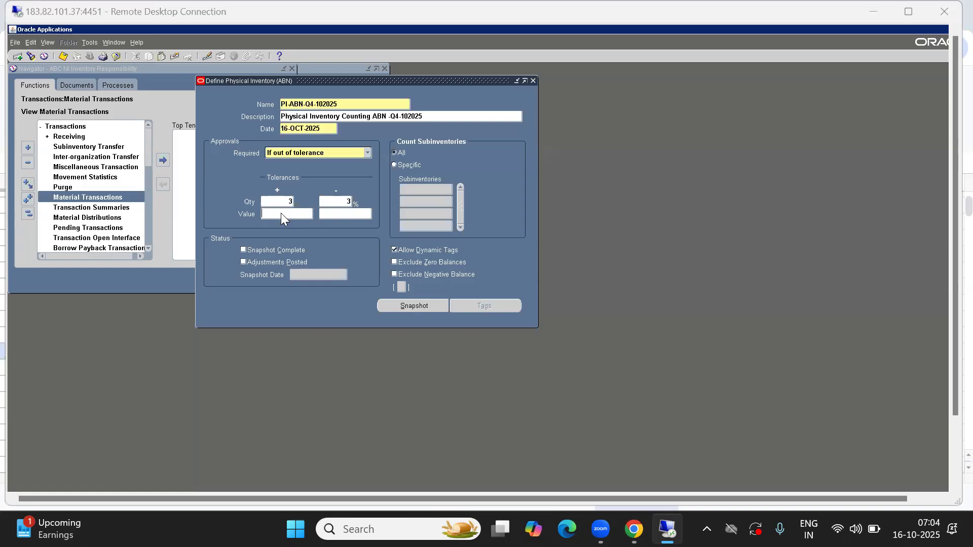
key(alt+Tab)
key(alt+Tab)
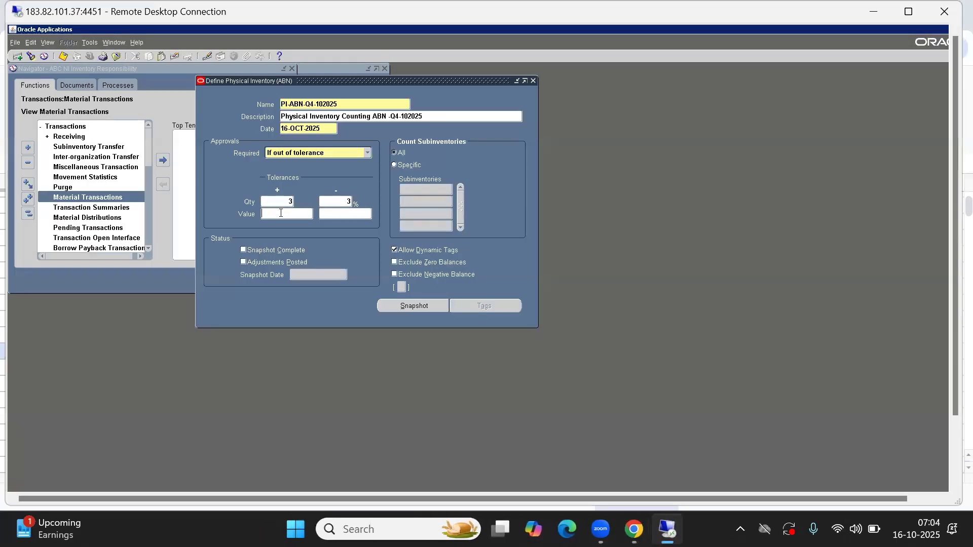
key(alt+Tab)
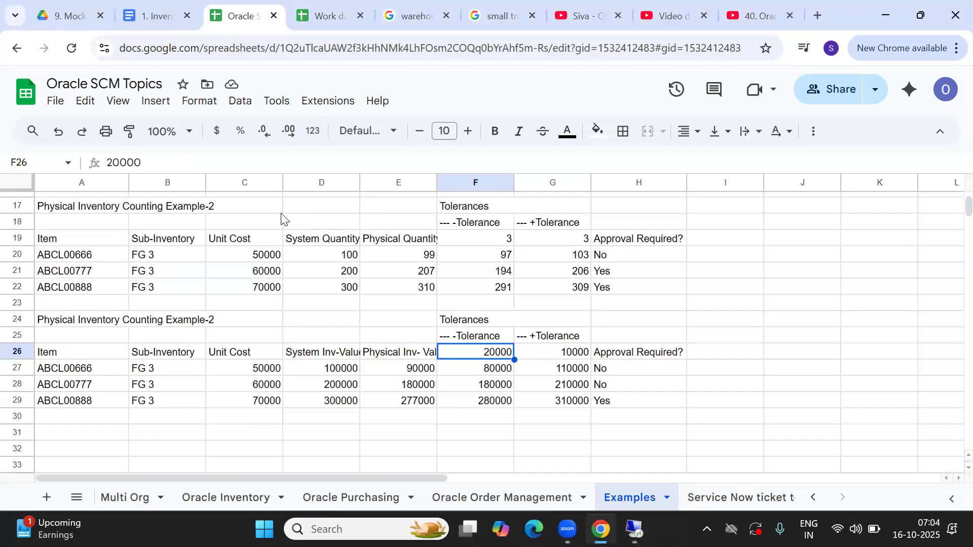
key(alt+Tab)
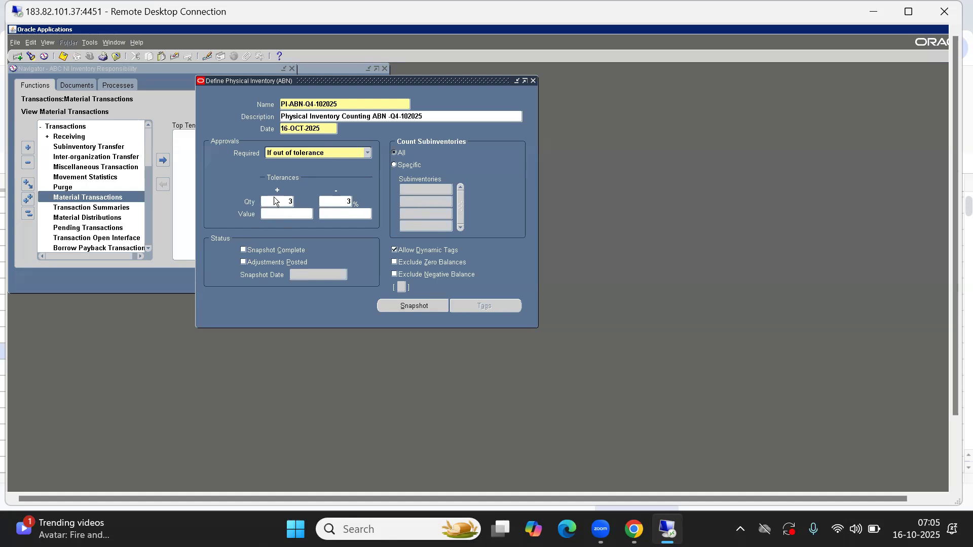
click(274, 215)
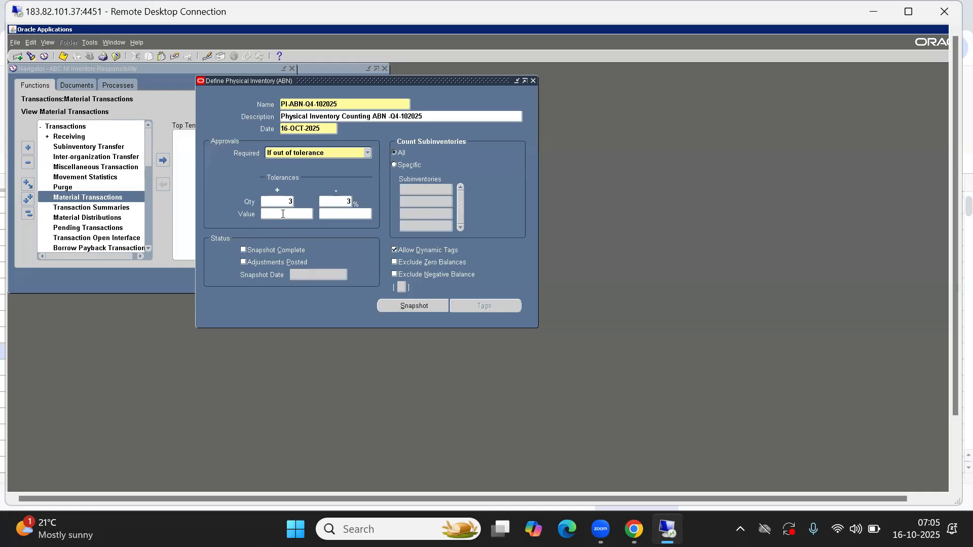
key(alt+Tab)
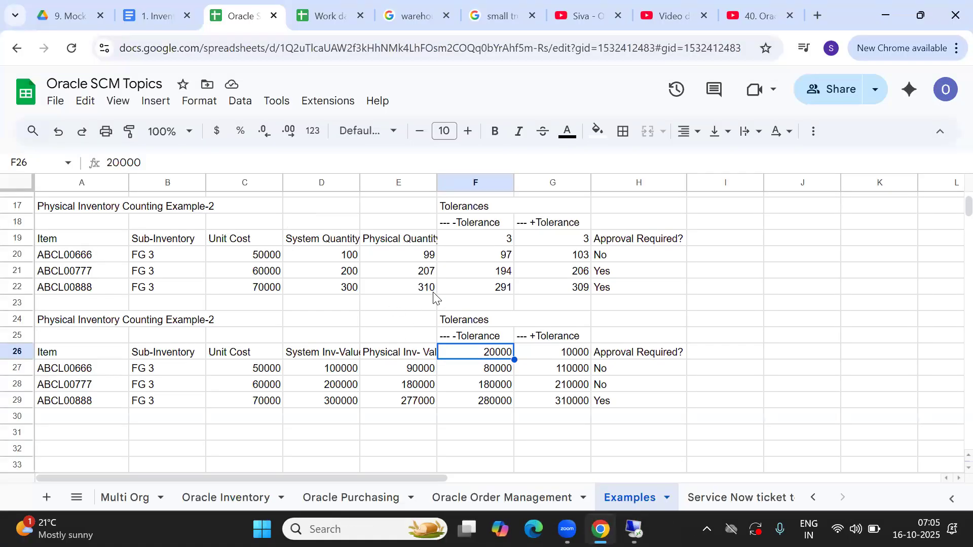
Examine the quantity-based and value-based physical inventory counting examples, from row 11 through the last item in row 29.
click(479, 276)
key(Up)
key(Up)
key(Up)
key(Down)
key(Down)
key(Down)
key(Down)
key(Down)
key(Down)
key(Down)
key(Down)
key(Down)
key(Down)
key(Down)
key(Down)
key(Up)
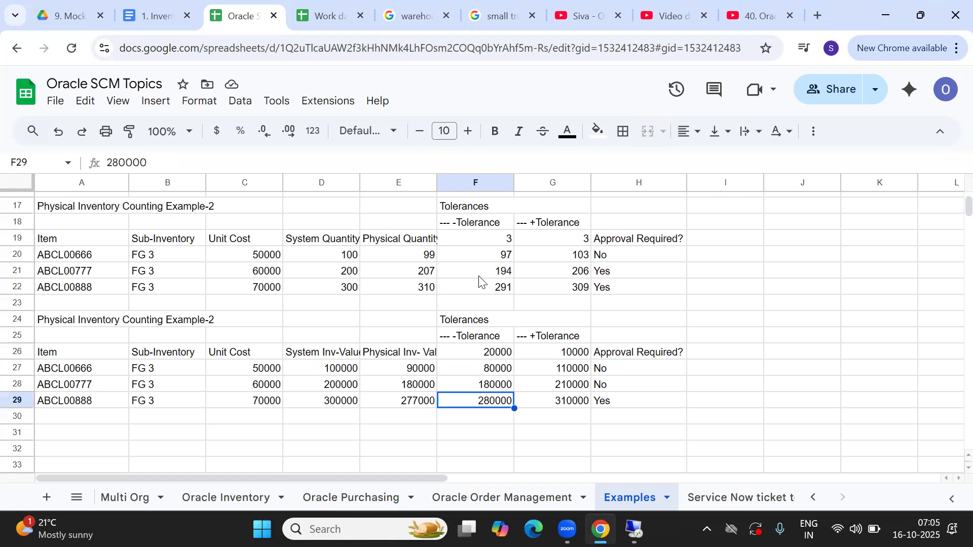
key(Up)
key(Up)
key(Up)
key(Up)
key(Left)
key(Left)
key(Left)
key(Left)
key(Left)
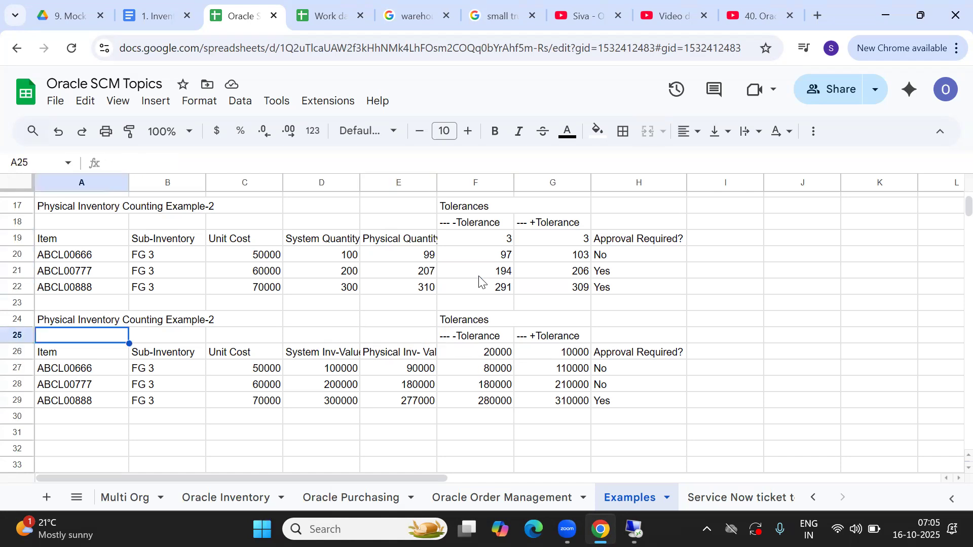
key(Up)
key(Up)
key(Up)
key(Up)
key(Up)
key(Up)
key(Up)
key(Up)
key(Up)
key(Up)
key(Up)
key(Up)
key(Up)
key(Up)
key(Up)
key(Up)
key(Up)
key(Up)
key(Up)
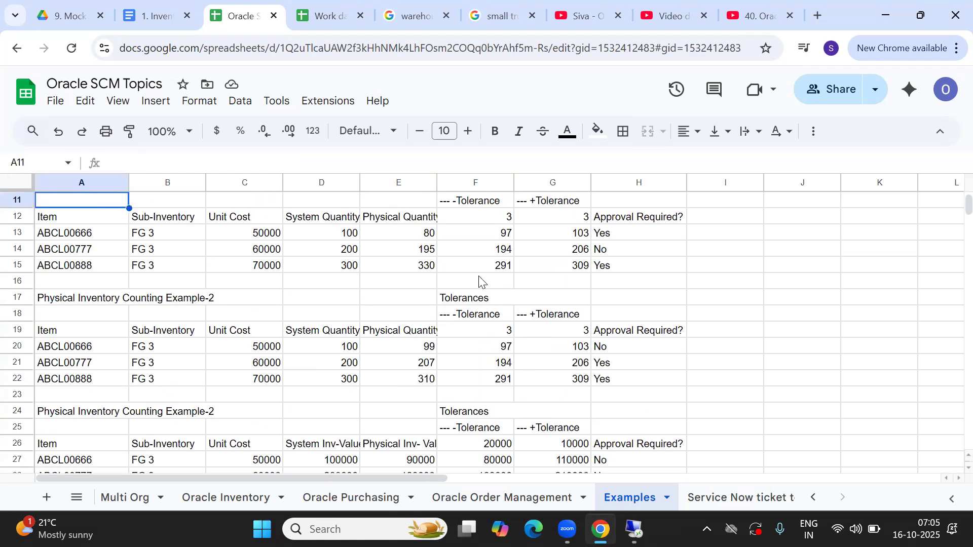
key(Down)
key(Down)
key(Down)
key(Down)
key(Down)
key(Down)
key(Down)
key(Down)
key(Down)
key(Down)
key(Down)
key(Down)
key(Down)
key(Down)
key(Down)
key(Down)
key(Down)
key(Down)
key(Down)
key(Down)
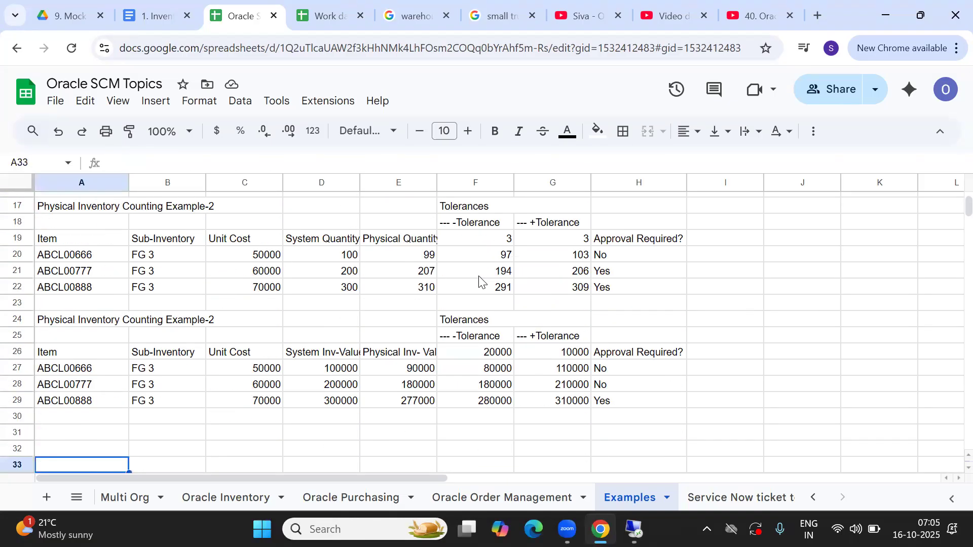
Change the heading in A24 of the value-based example to Physical Inventory Counting Example-3.
click(89, 320)
click(313, 159)
key(BackSpace)
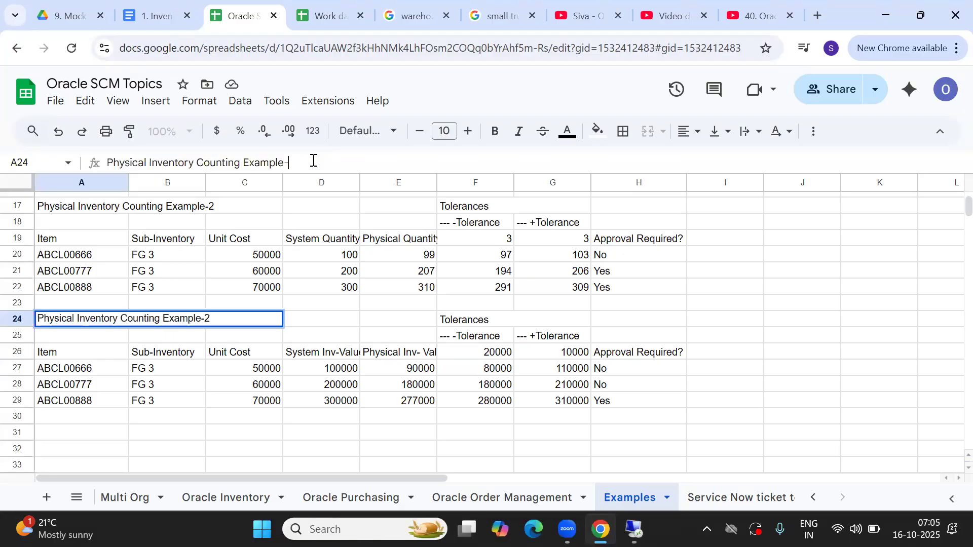
text(3)
click(237, 384)
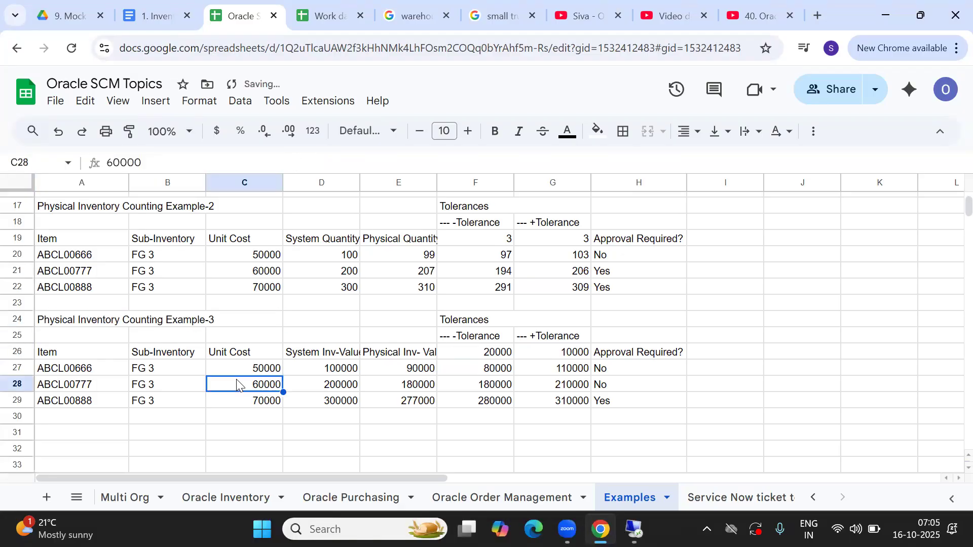
click(510, 400)
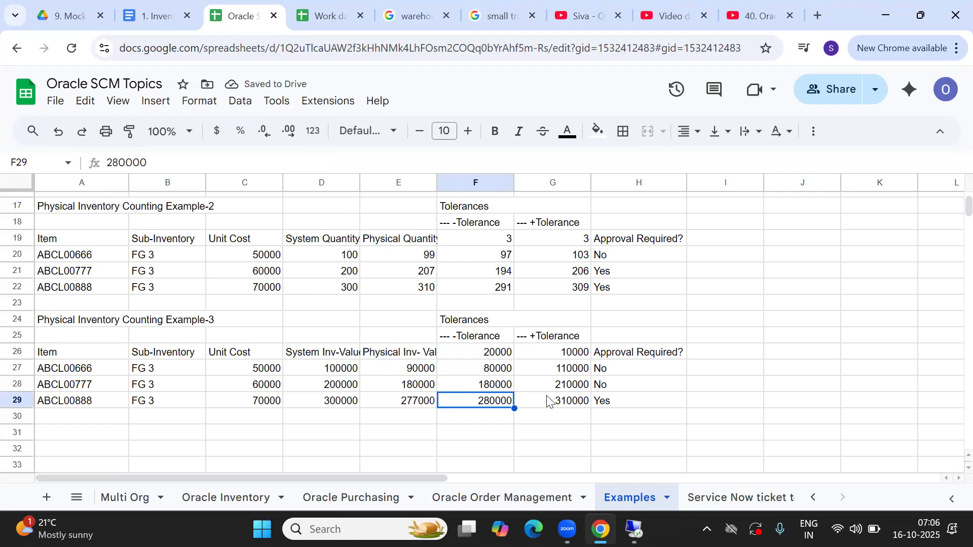
Switch to the Oracle Remote Desktop session and examine the PI-ABN-Q4-102025 physical inventory definition.
mouse_move(634, 529)
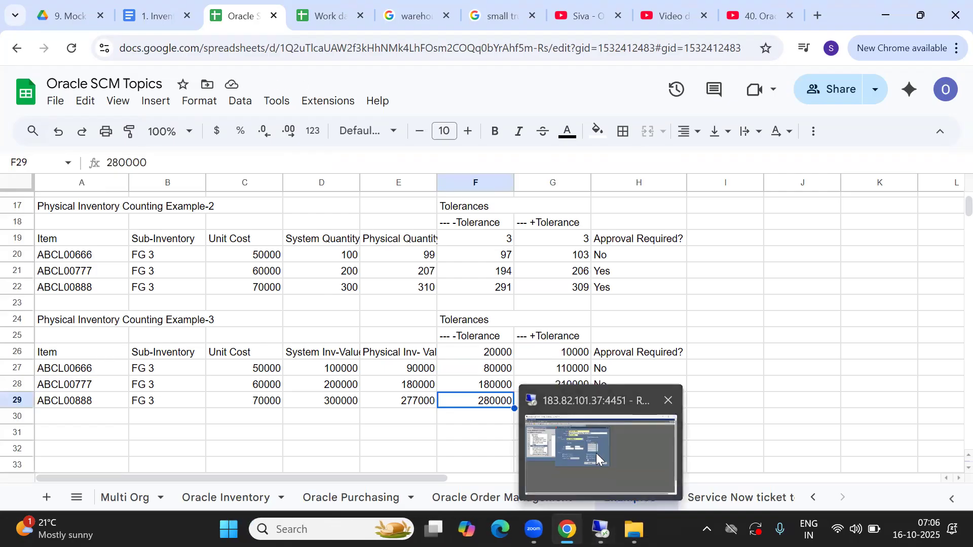
click(596, 453)
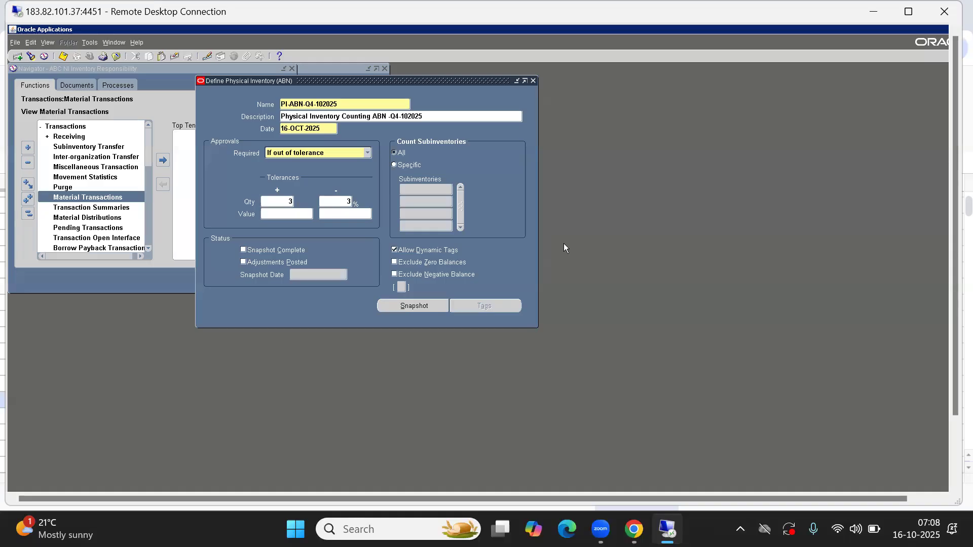
click(284, 115)
Switch to the 1. Inventory document in Chrome and read section 7.1 on Physical Inventory Counting.
mouse_move(634, 529)
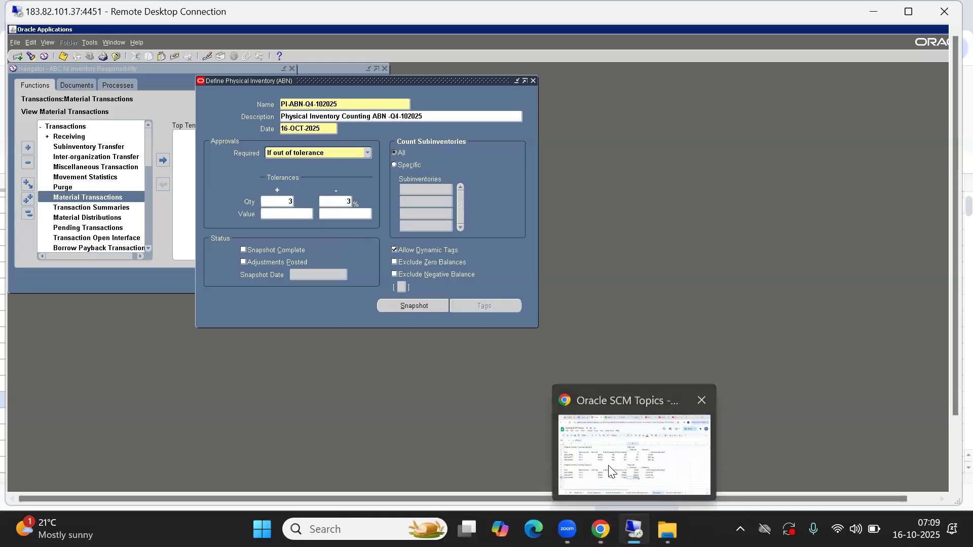
click(611, 472)
click(154, 9)
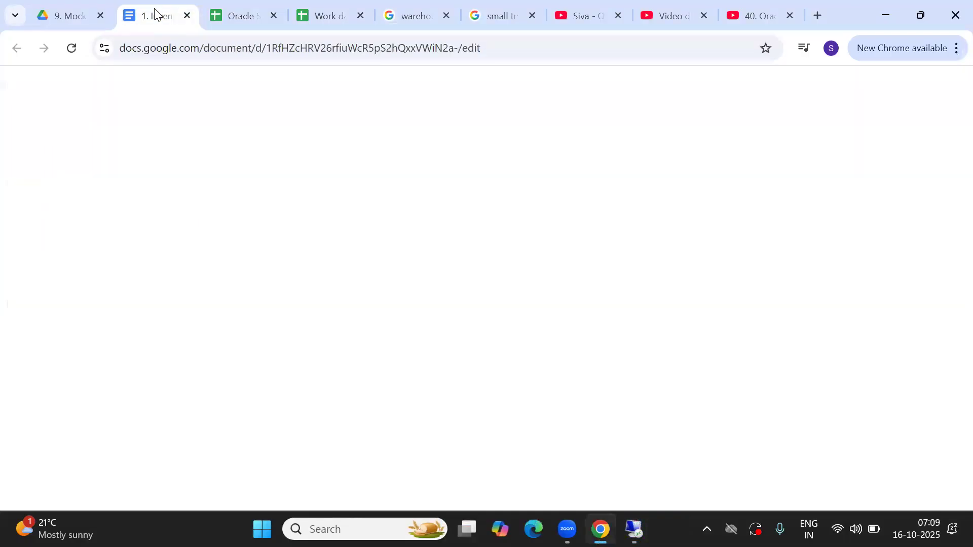
click(363, 235)
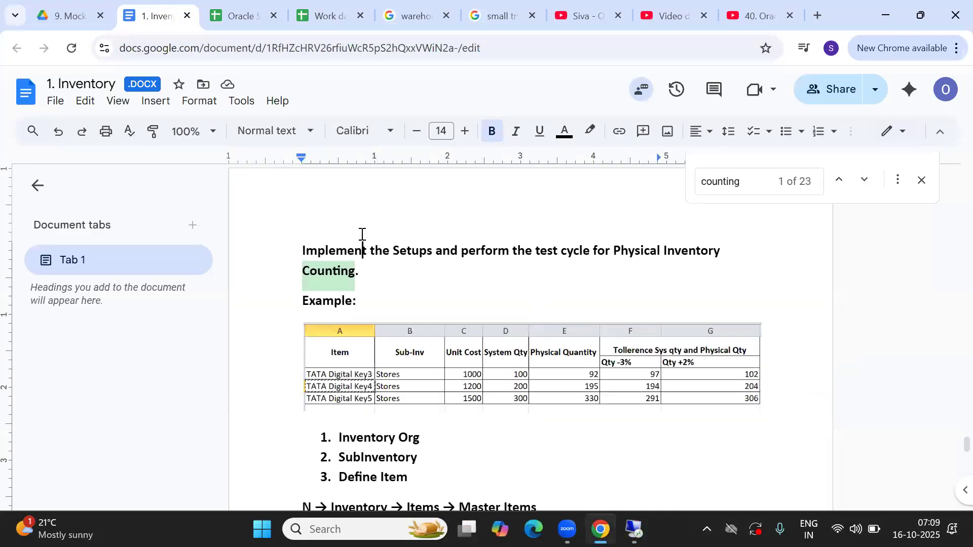
scroll(363, 234, up, 6)
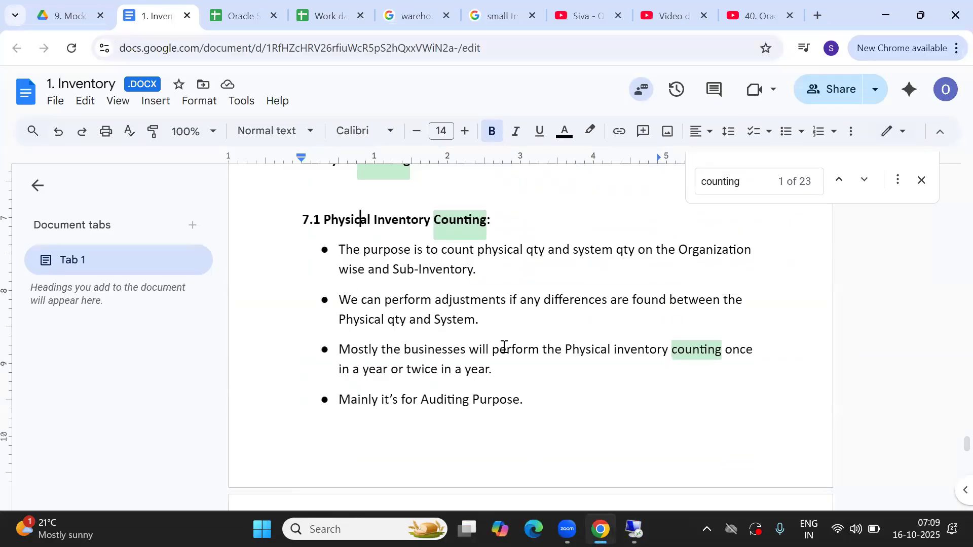
Return to Oracle's Define Physical Inventory form and examine its snapshot status and the available snapshot, tag, adjustment and purge actions.
key(alt+Tab)
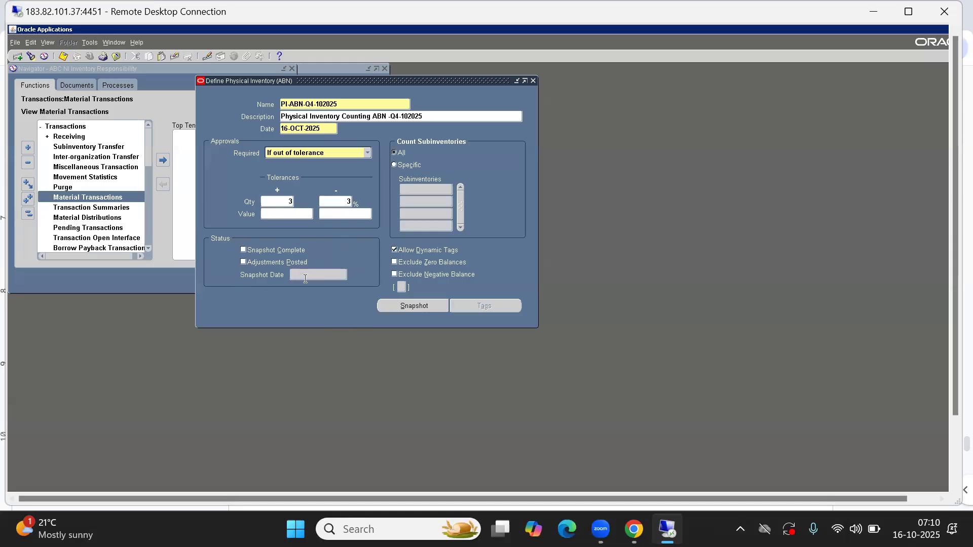
click(244, 250)
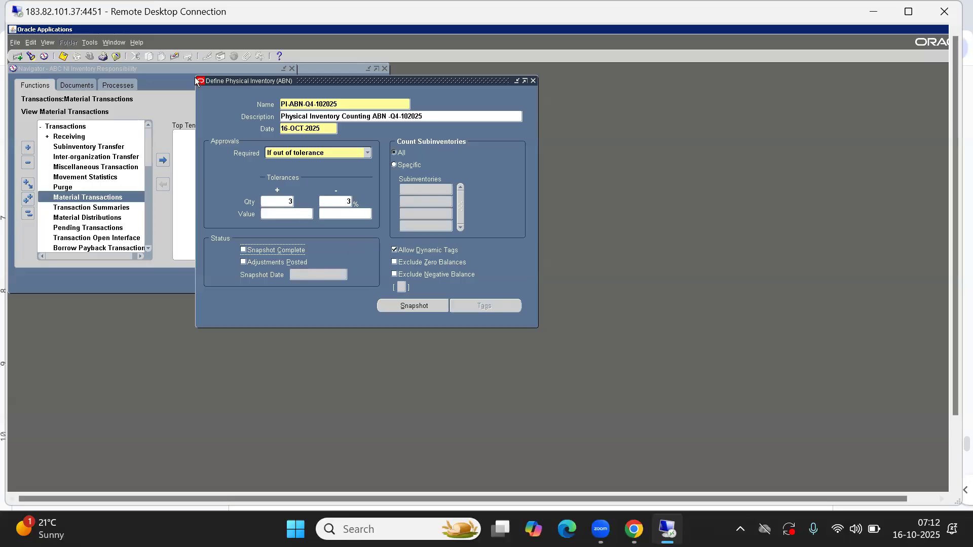
click(84, 42)
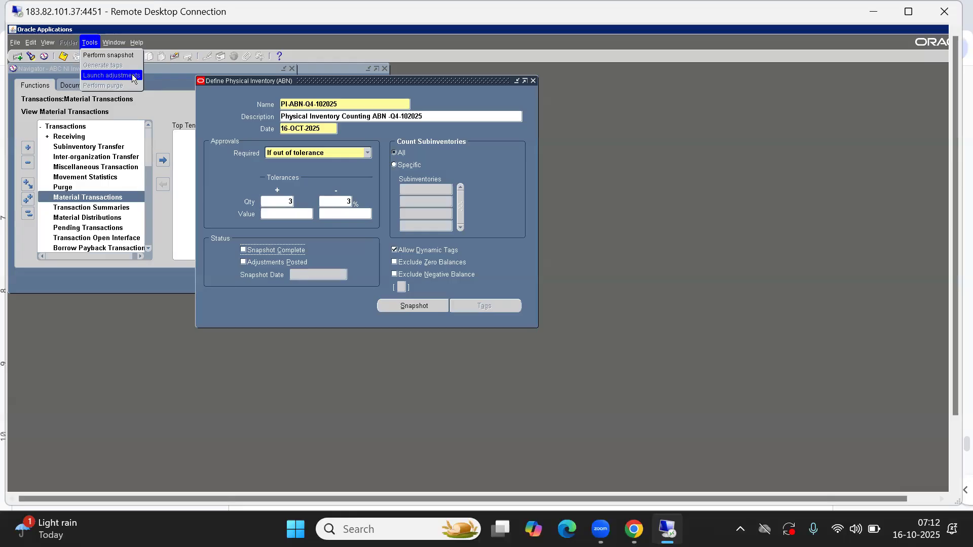
key(Right)
key(Right)
click(95, 43)
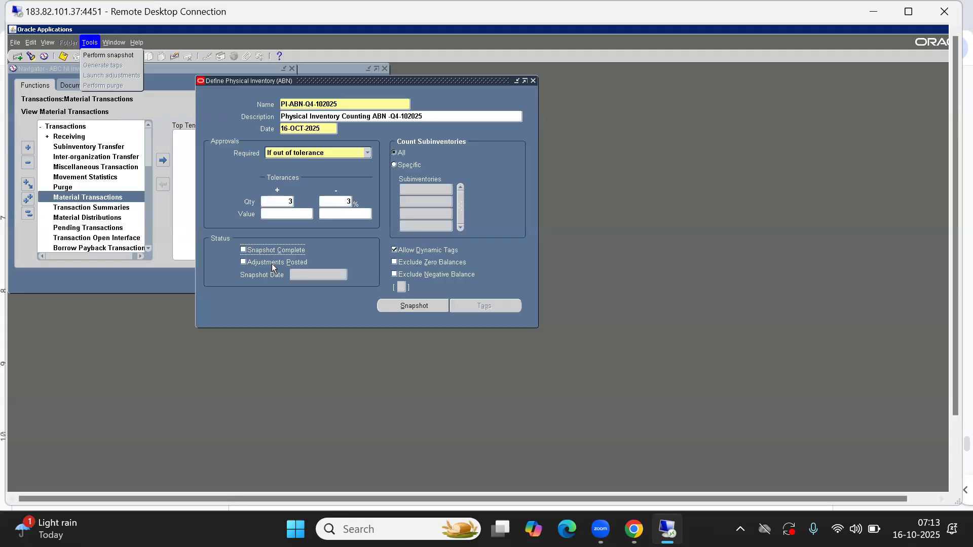
click(77, 202)
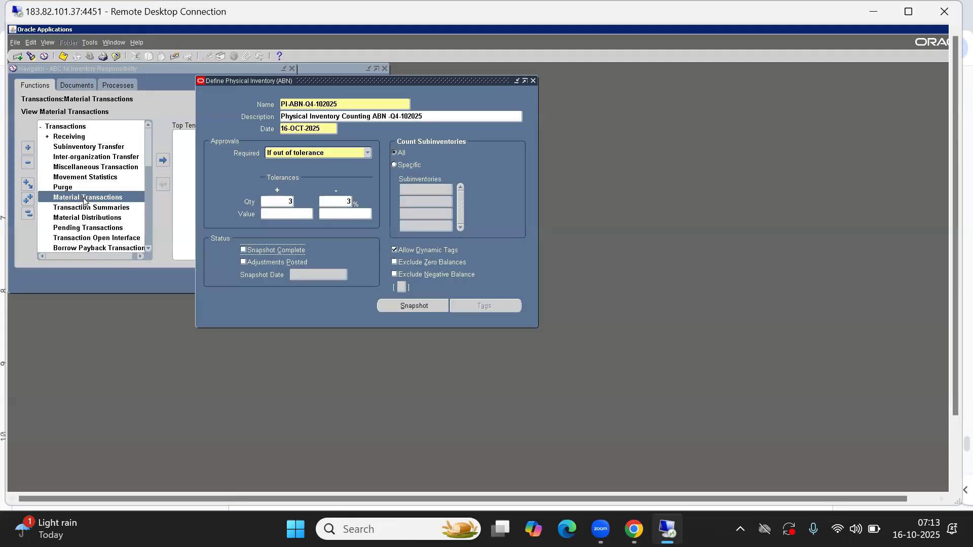